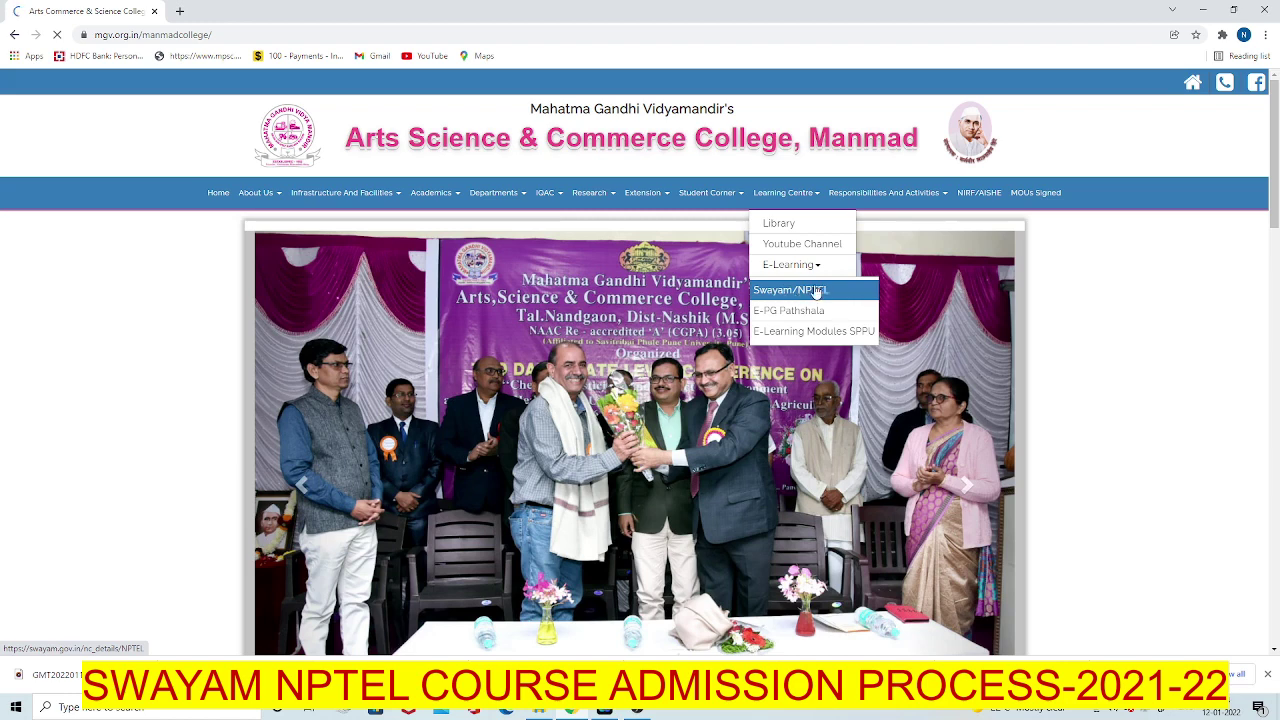
Open the Swayam/NPTEL coordinator page in a new tab from the college site's E-Learning menu
click(819, 291)
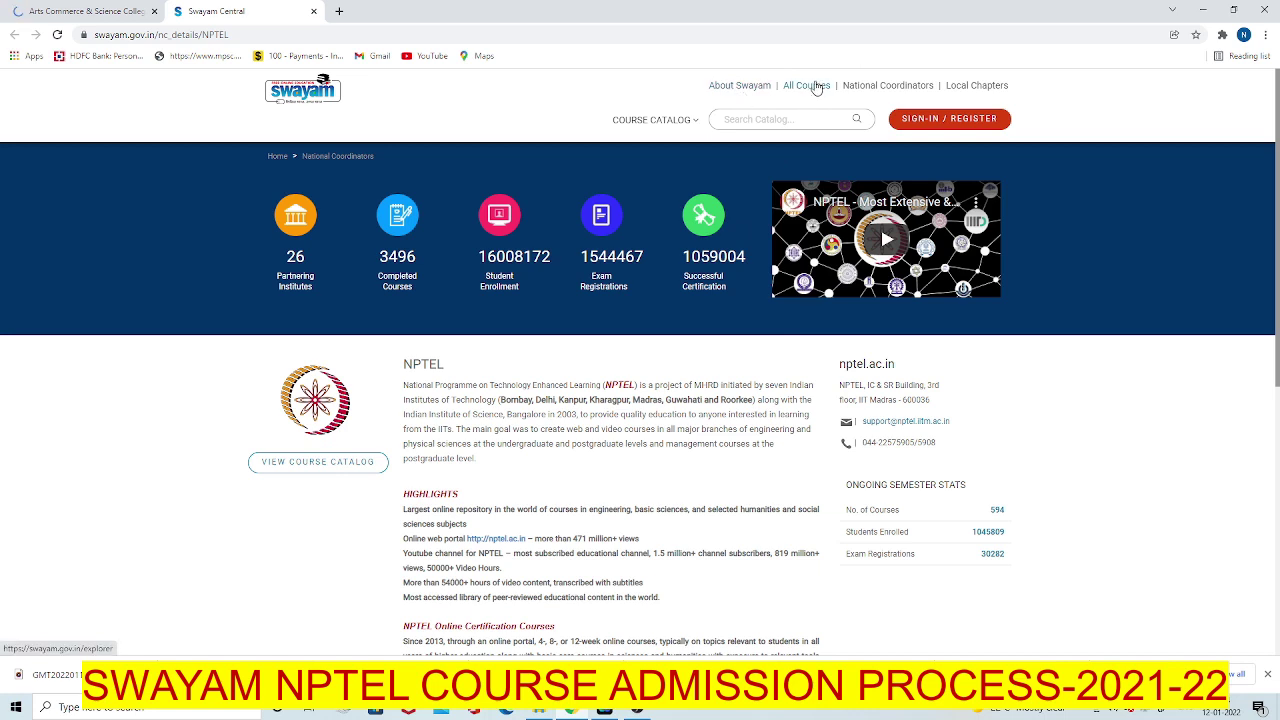
Go to SWAYAM's All Courses catalog of upcoming enrollment-open courses
click(815, 88)
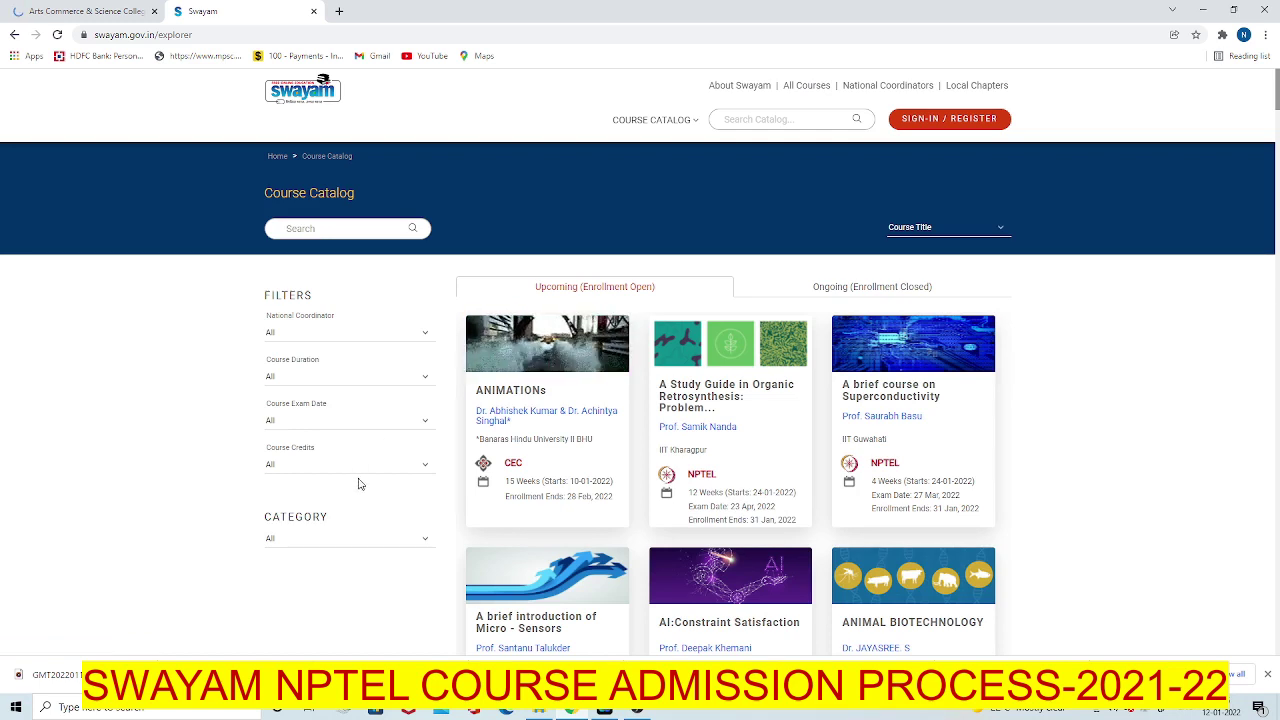
Expand the Category filter dropdown in the course catalog's Filters panel
click(305, 540)
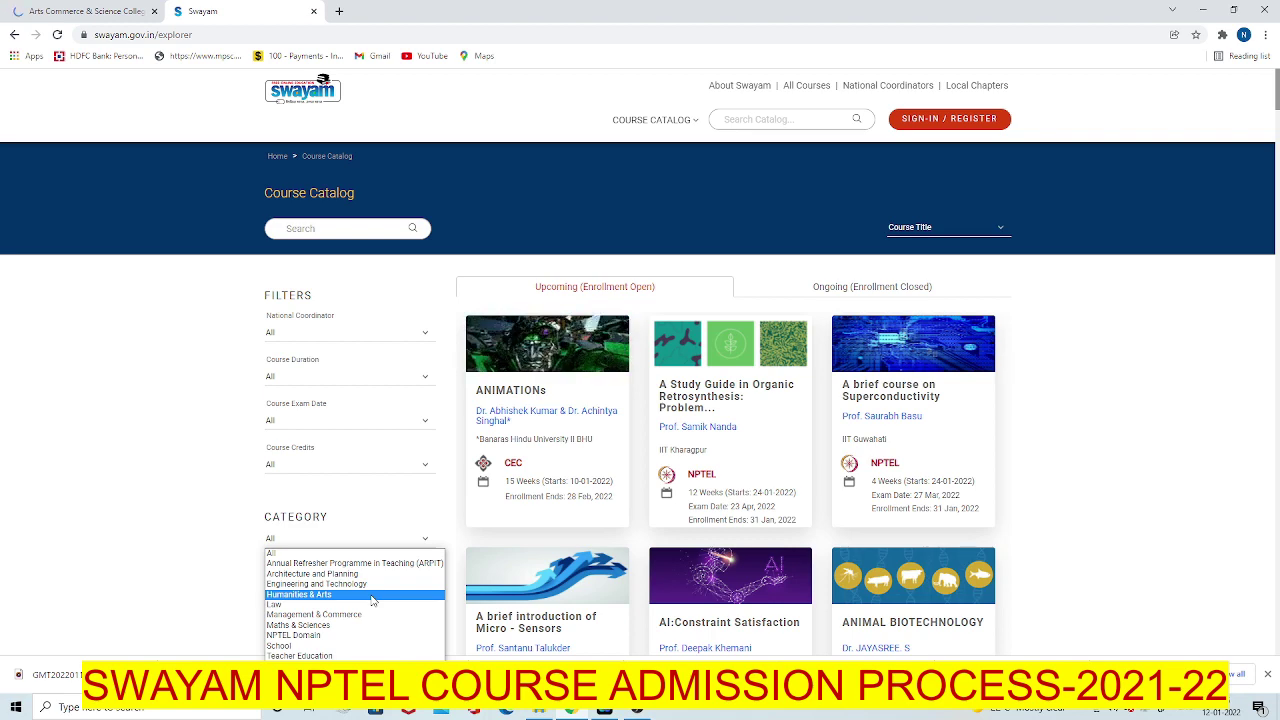
Dismiss the category list with All kept, then scroll the catalog down to BGS-011 and Load More
click(1136, 405)
scroll(1136, 405, down, 6)
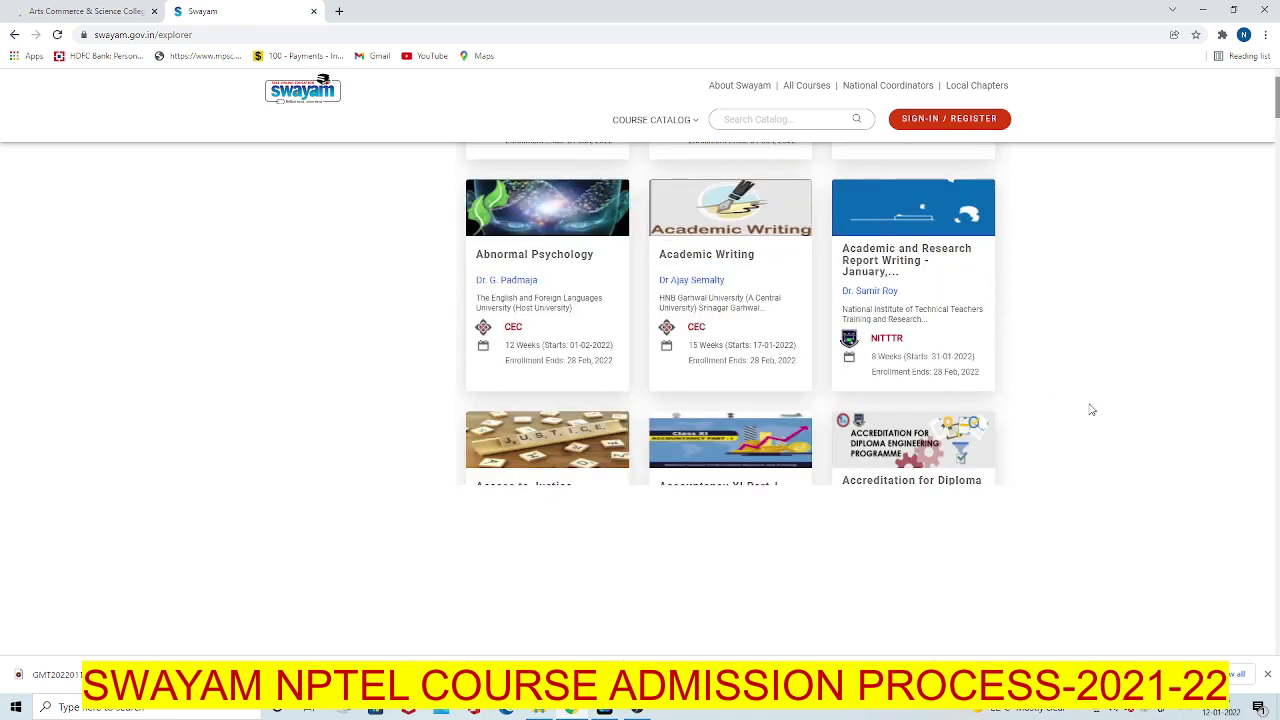
scroll(1058, 441, down, 1)
scroll(1071, 420, down, 5)
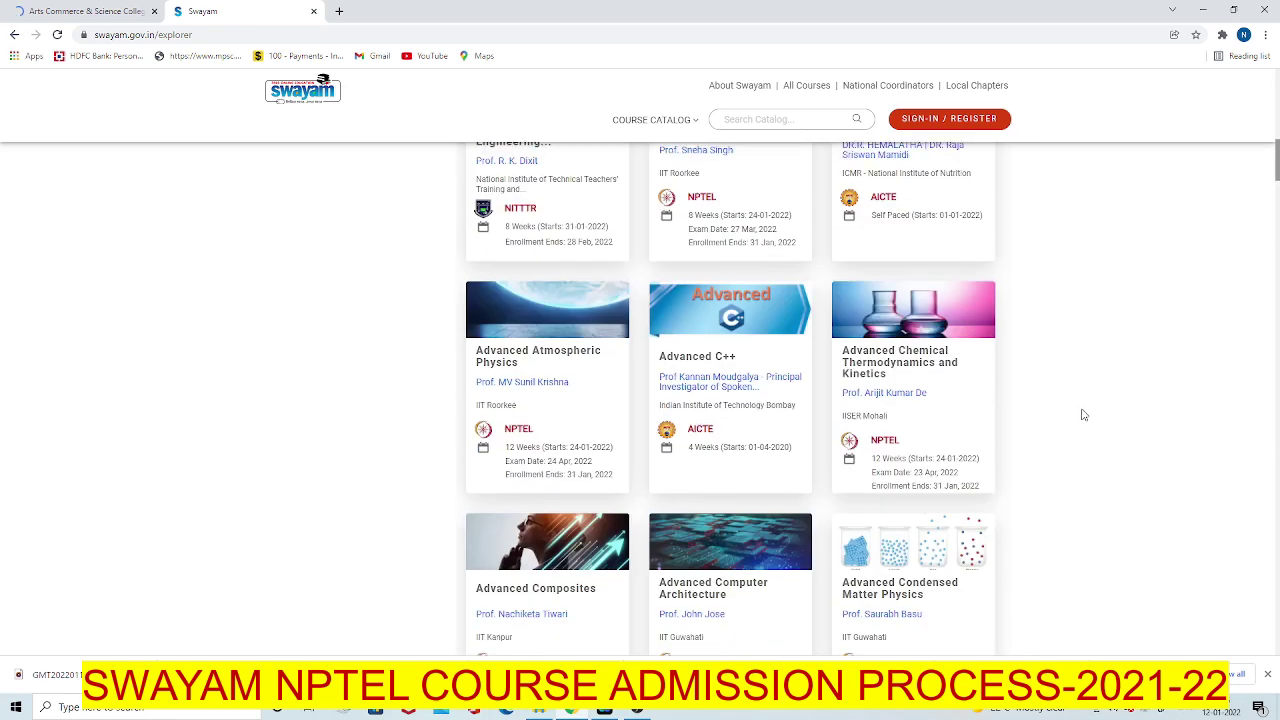
scroll(1070, 362, down, 3)
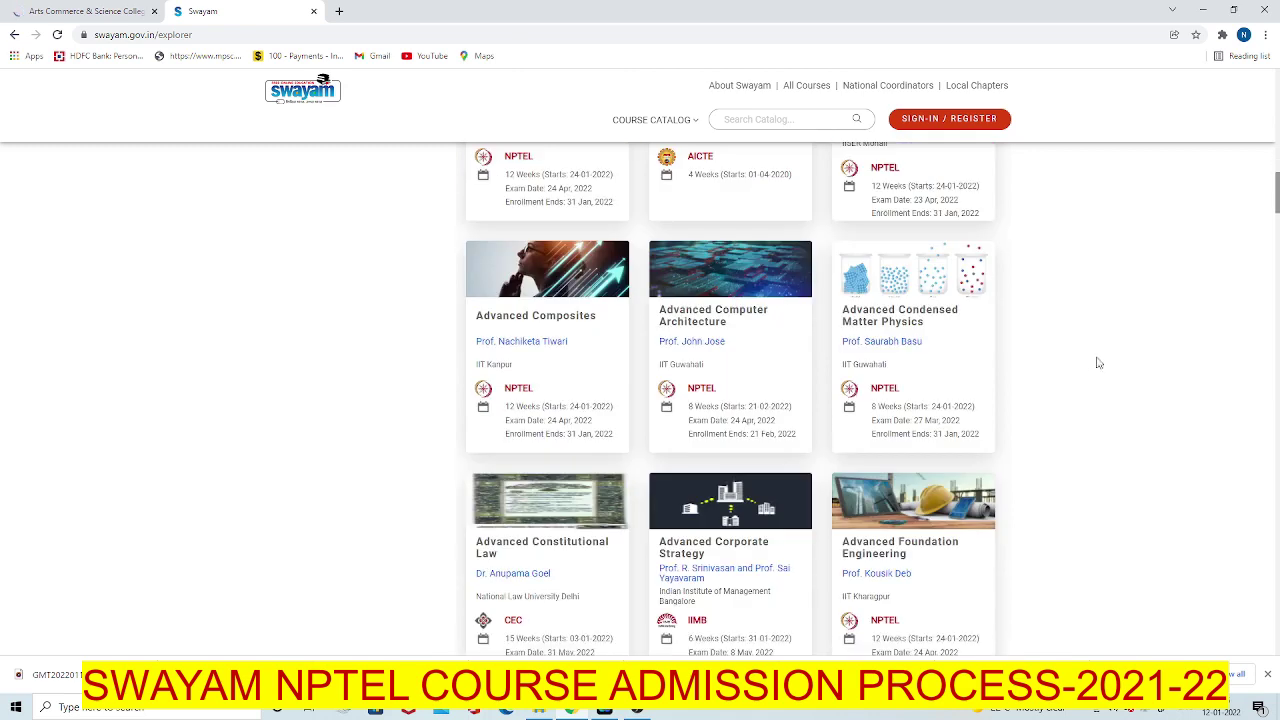
scroll(1032, 363, down, 2)
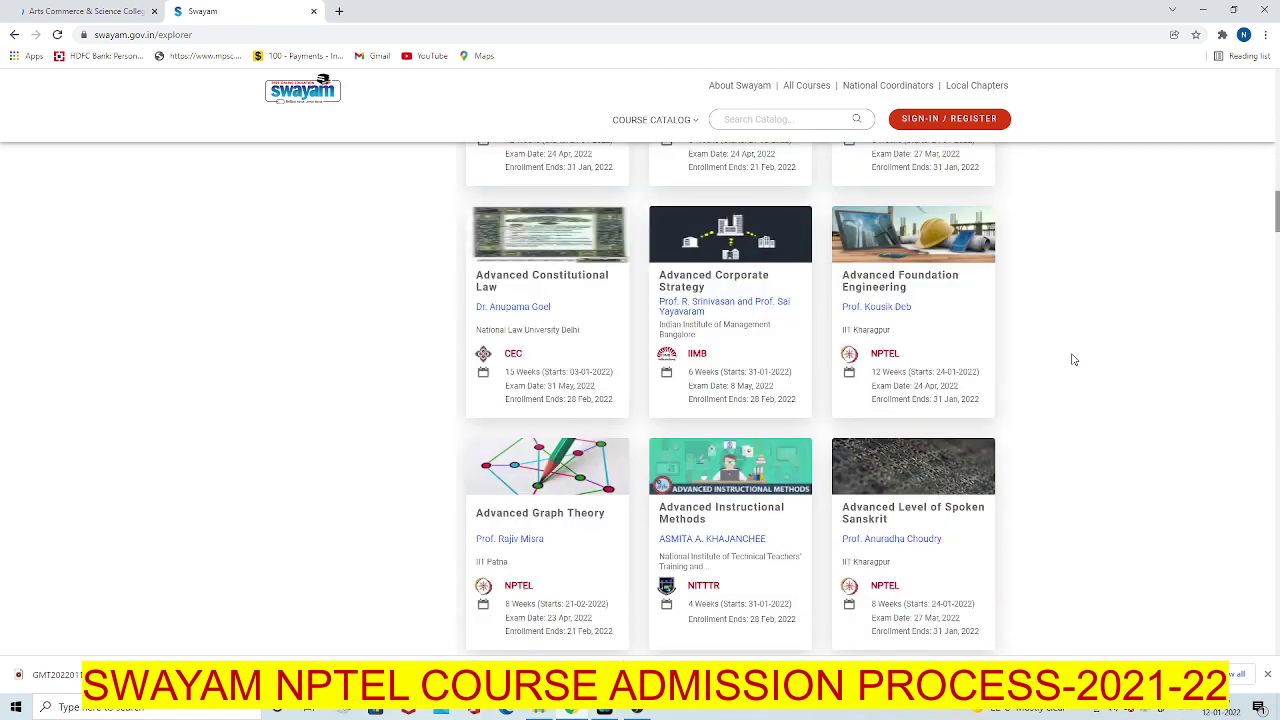
scroll(1074, 359, down, 3)
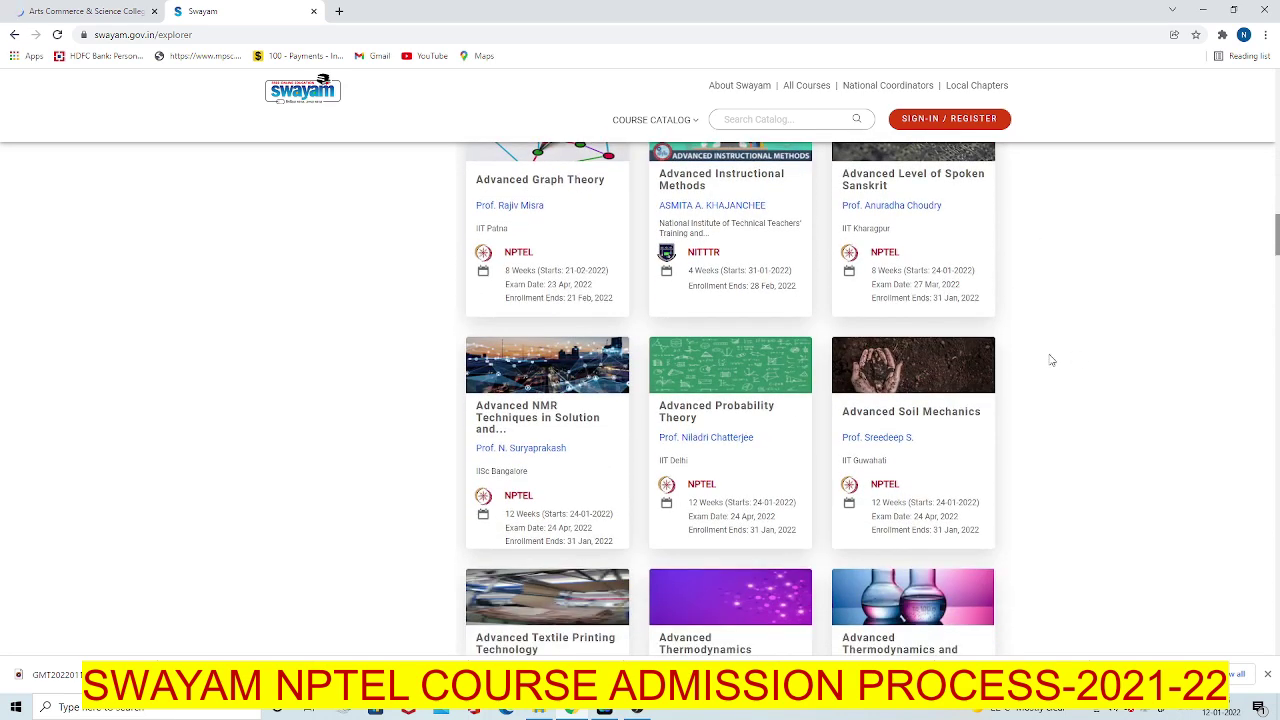
scroll(1051, 360, down, 4)
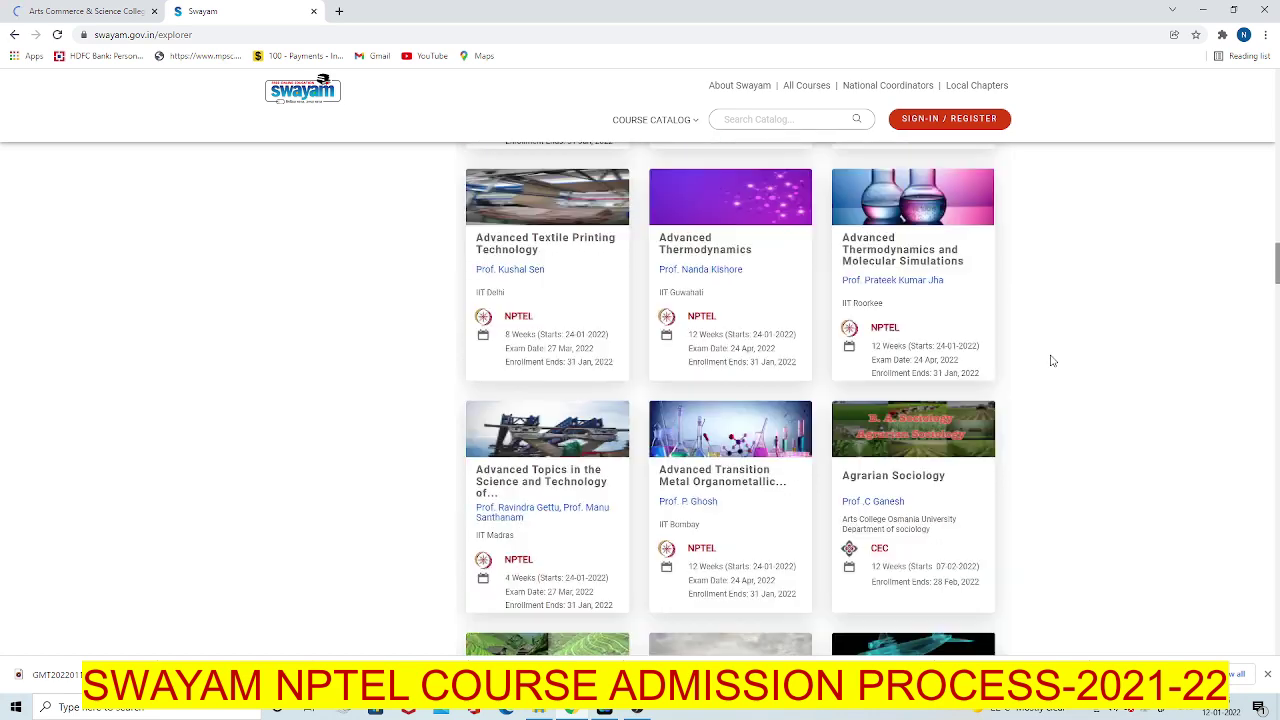
scroll(1051, 360, down, 1)
scroll(1053, 366, down, 2)
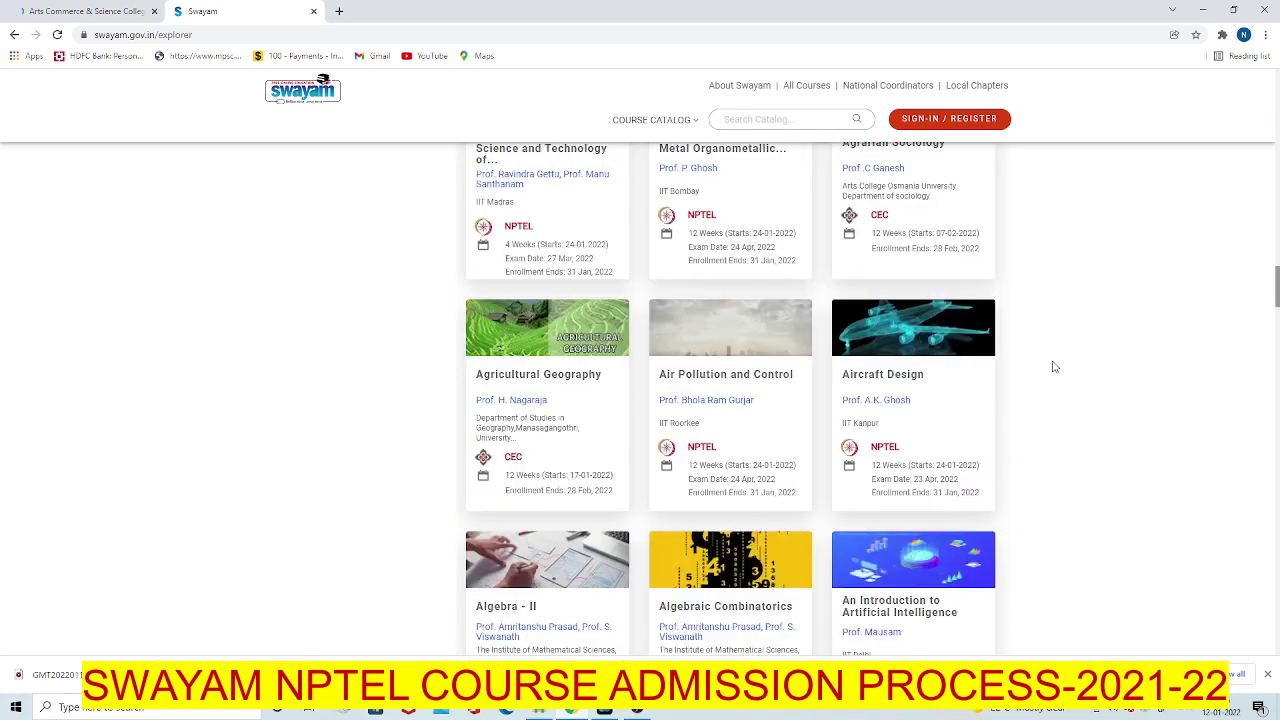
scroll(1053, 367, down, 1)
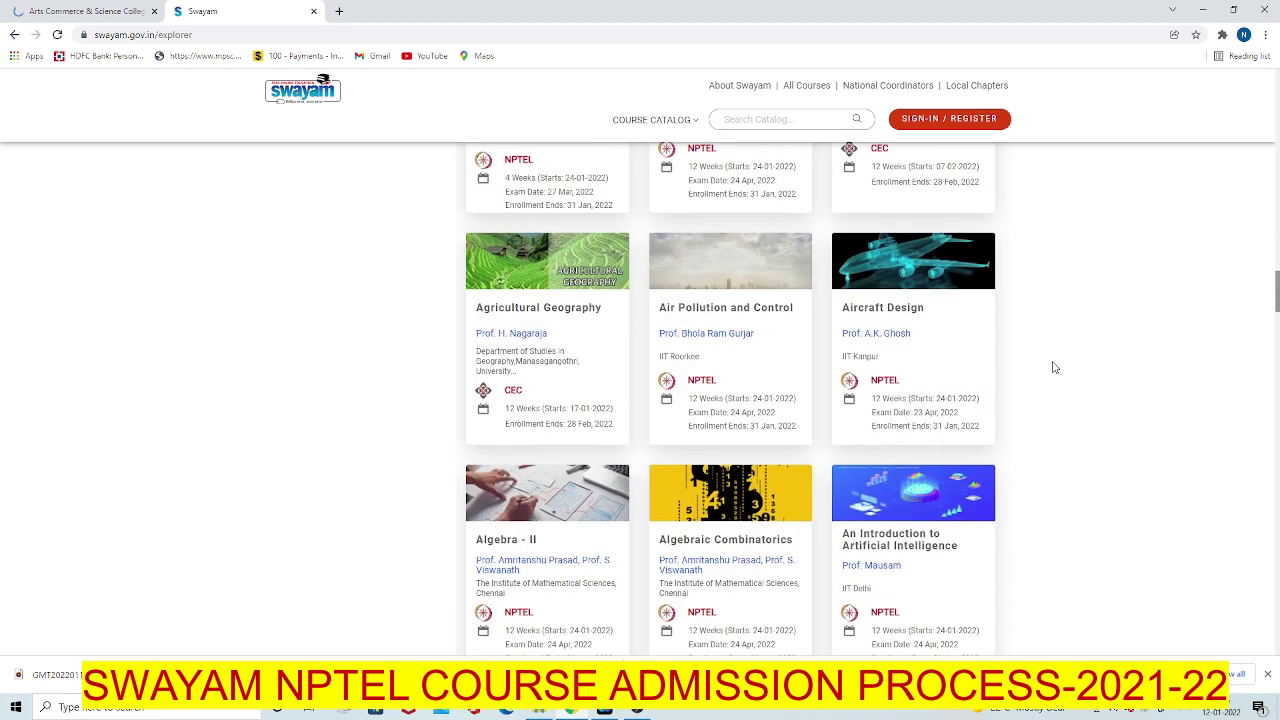
scroll(1053, 367, down, 3)
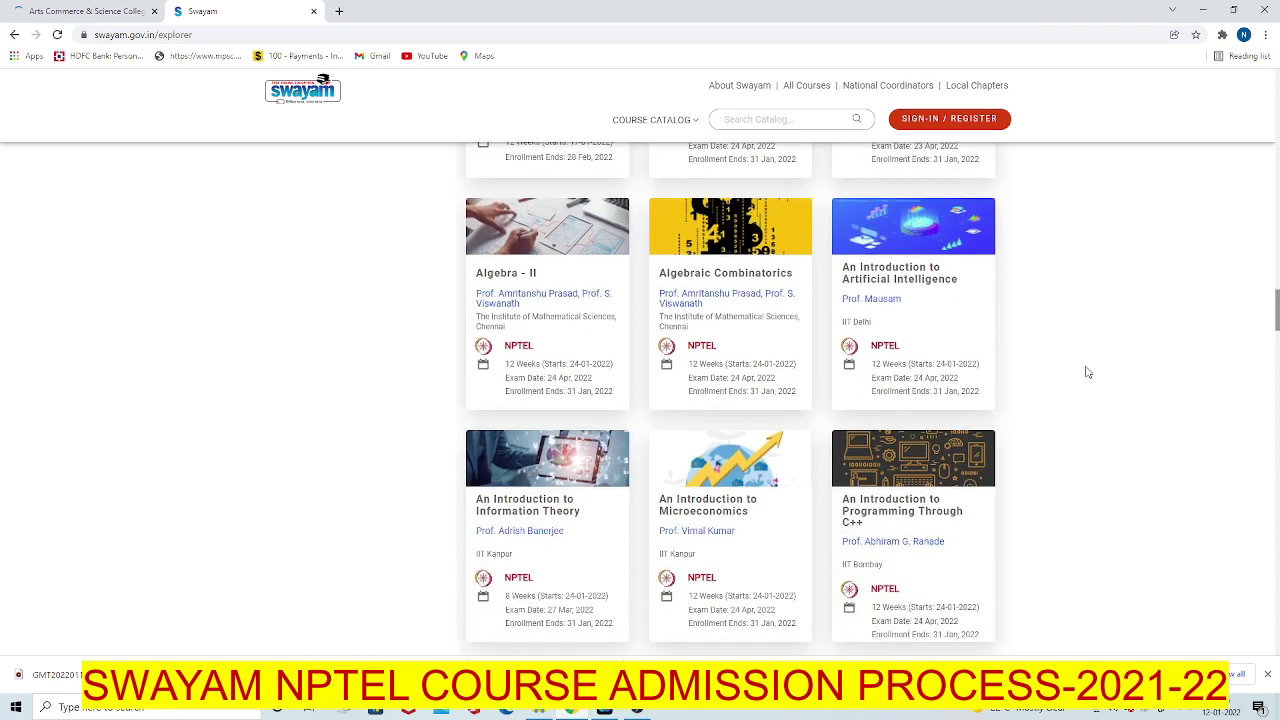
scroll(1088, 372, down, 3)
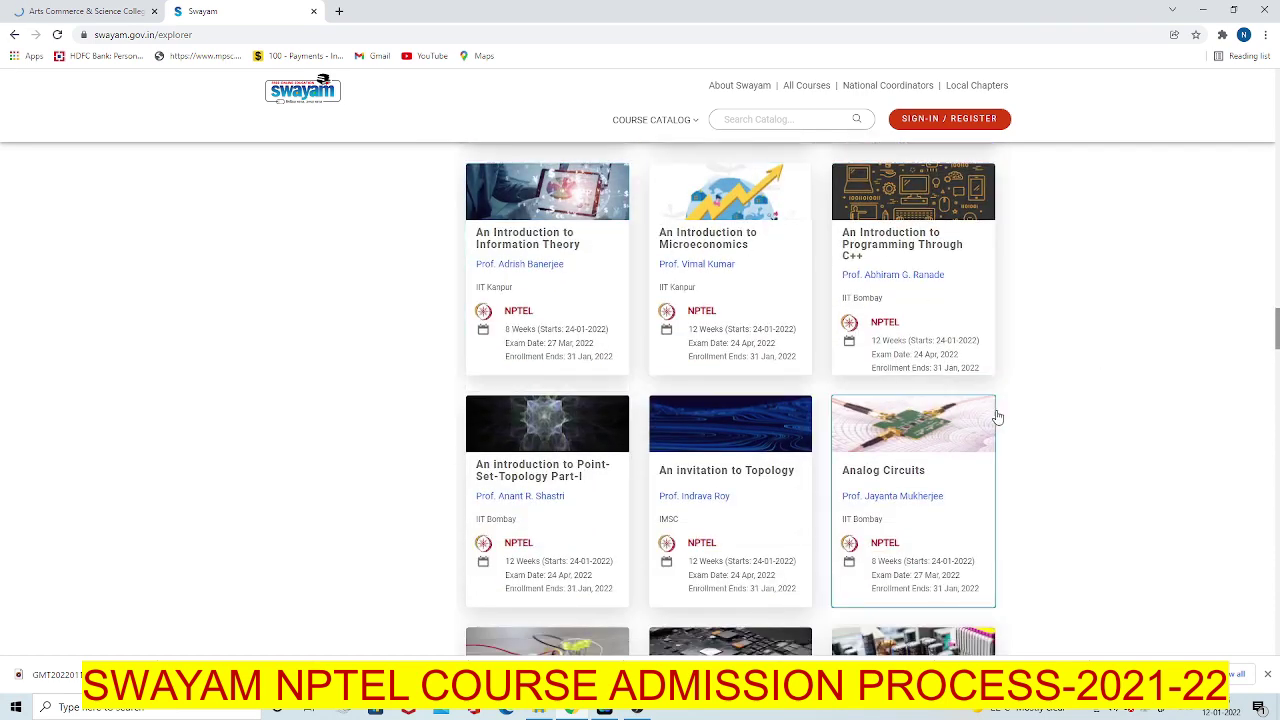
scroll(1000, 420, down, 2)
scroll(628, 418, down, 1)
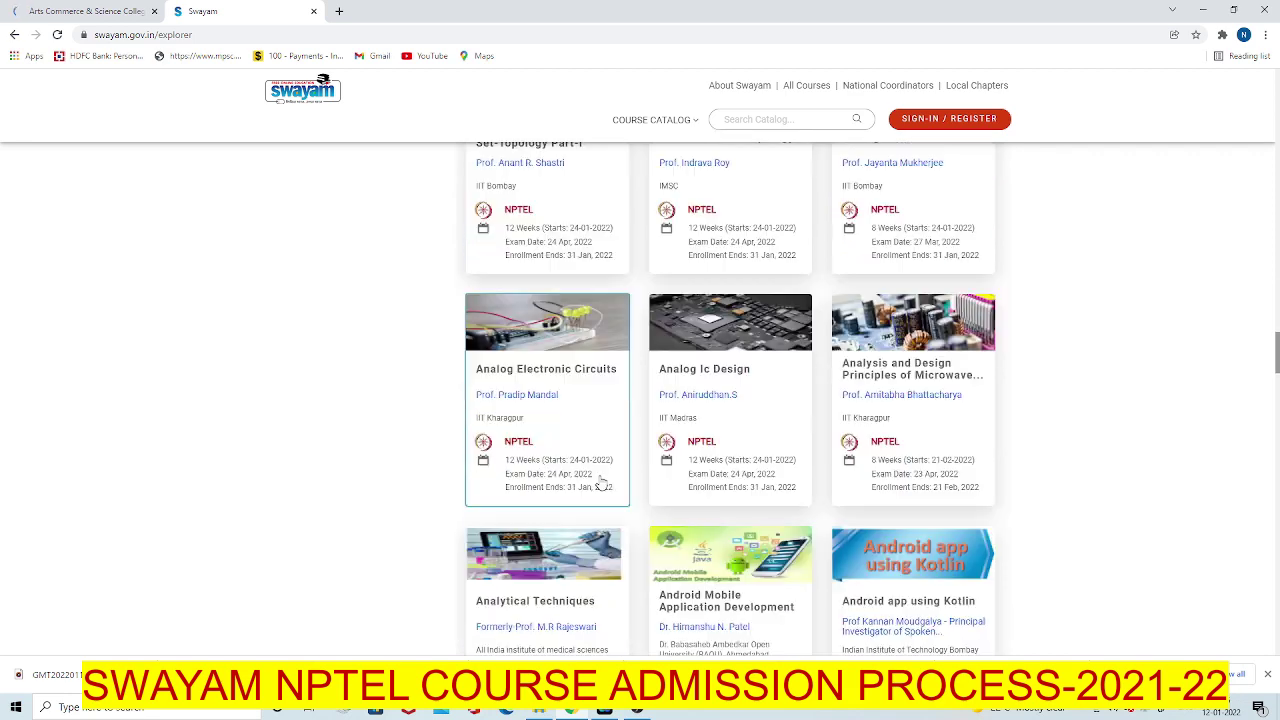
scroll(1137, 417, down, 5)
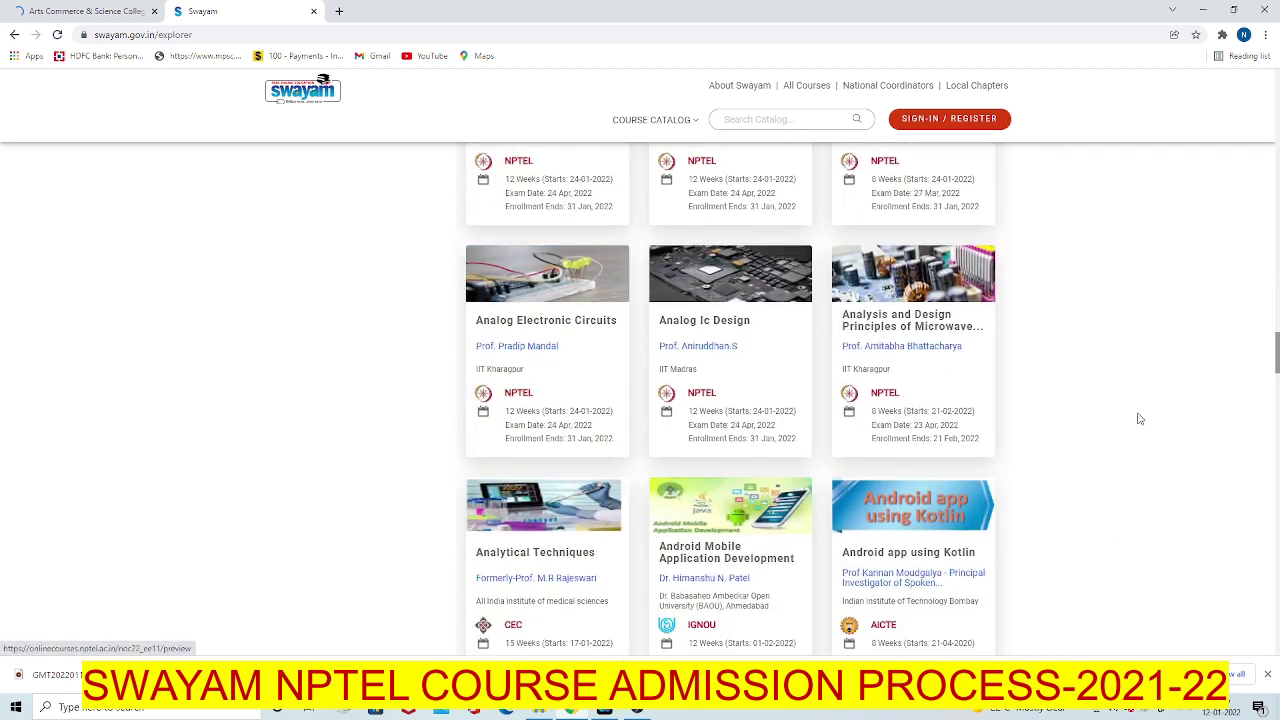
scroll(1072, 403, down, 4)
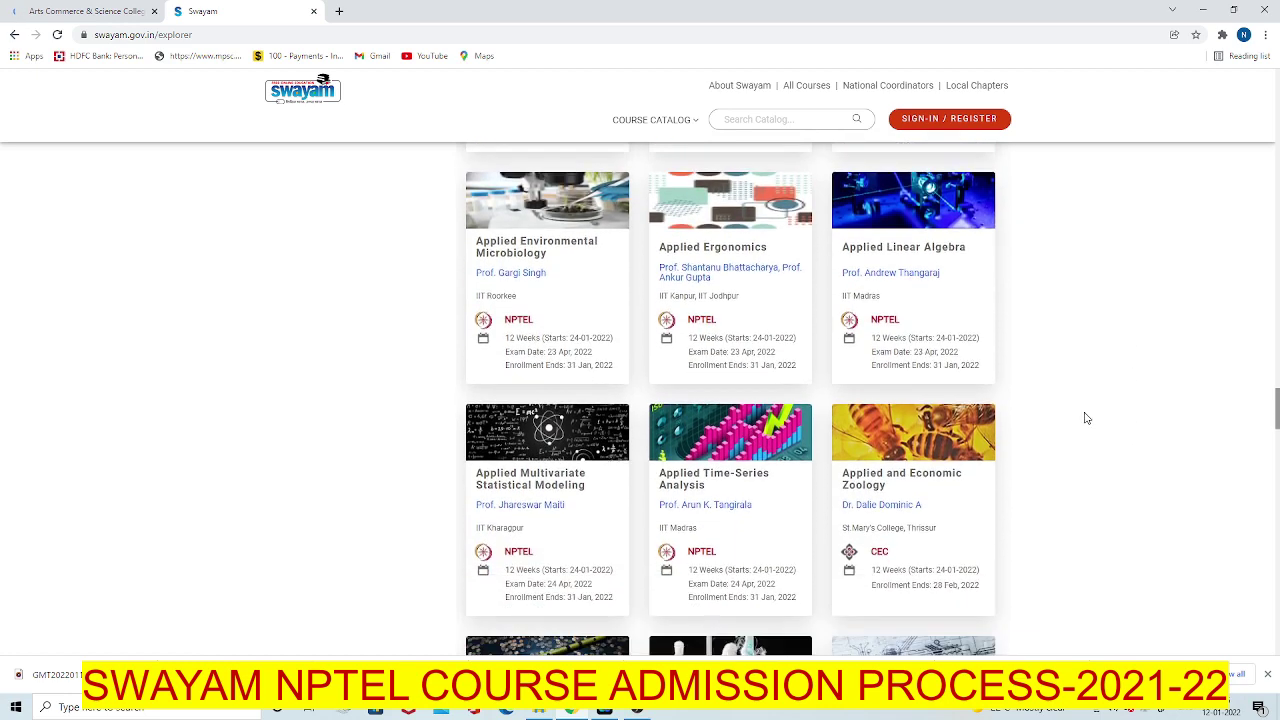
scroll(1117, 420, down, 4)
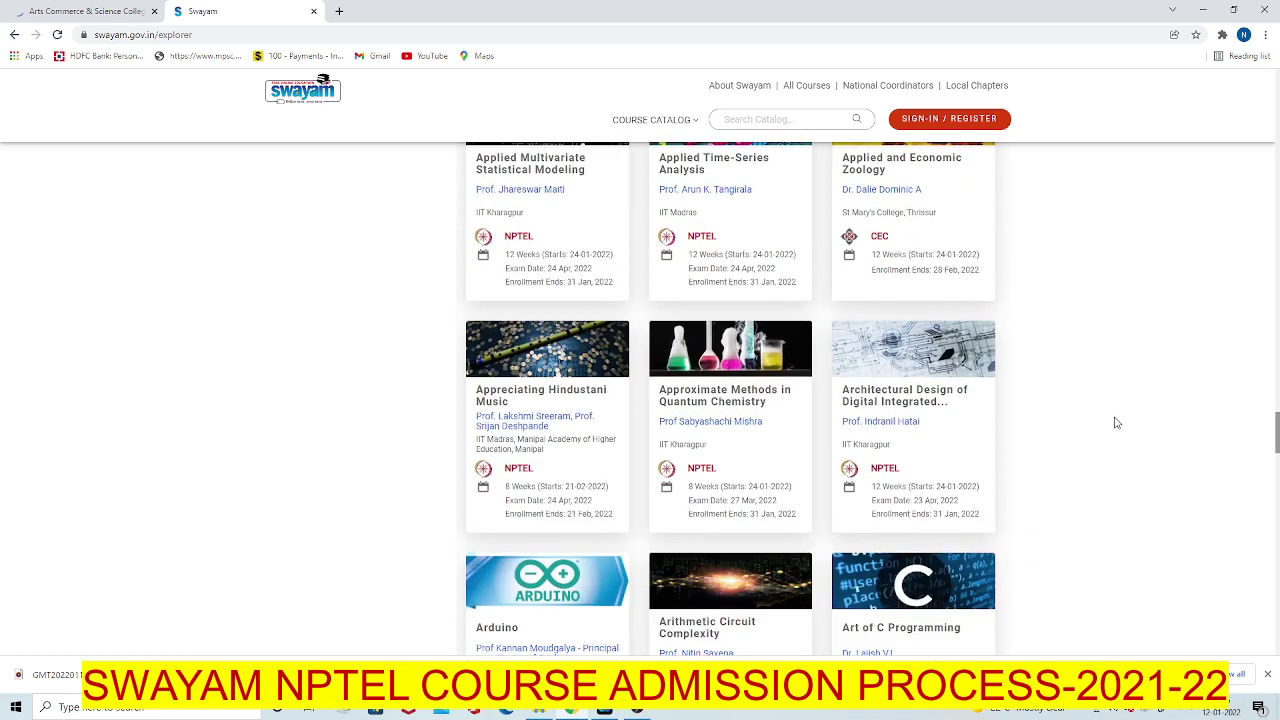
scroll(1117, 423, down, 2)
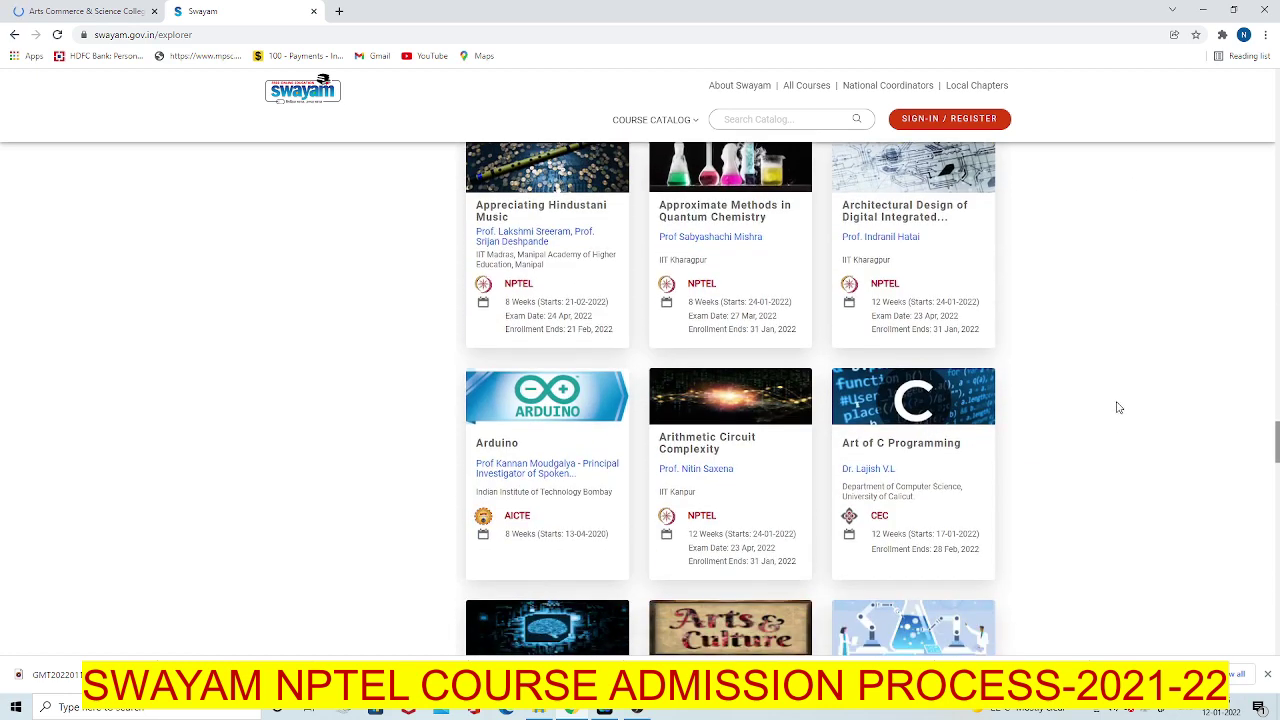
scroll(1143, 460, down, 3)
scroll(1097, 428, down, 4)
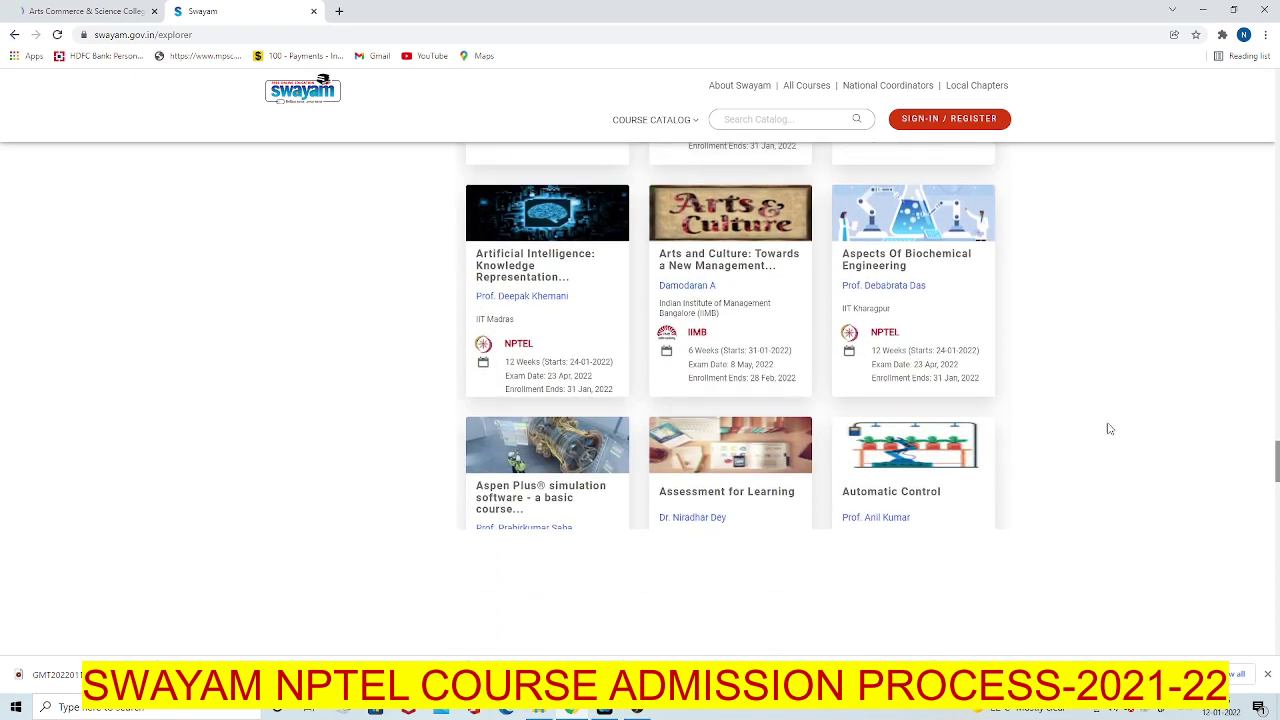
scroll(1083, 450, down, 3)
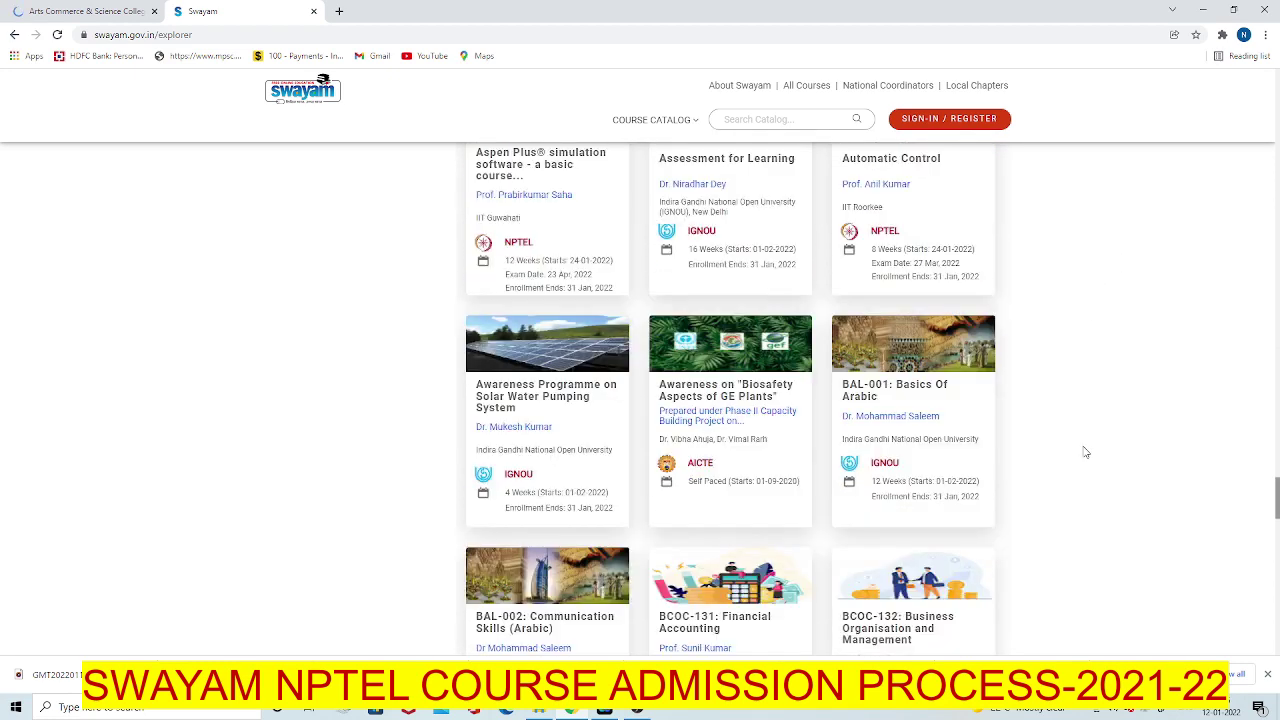
scroll(1090, 441, down, 4)
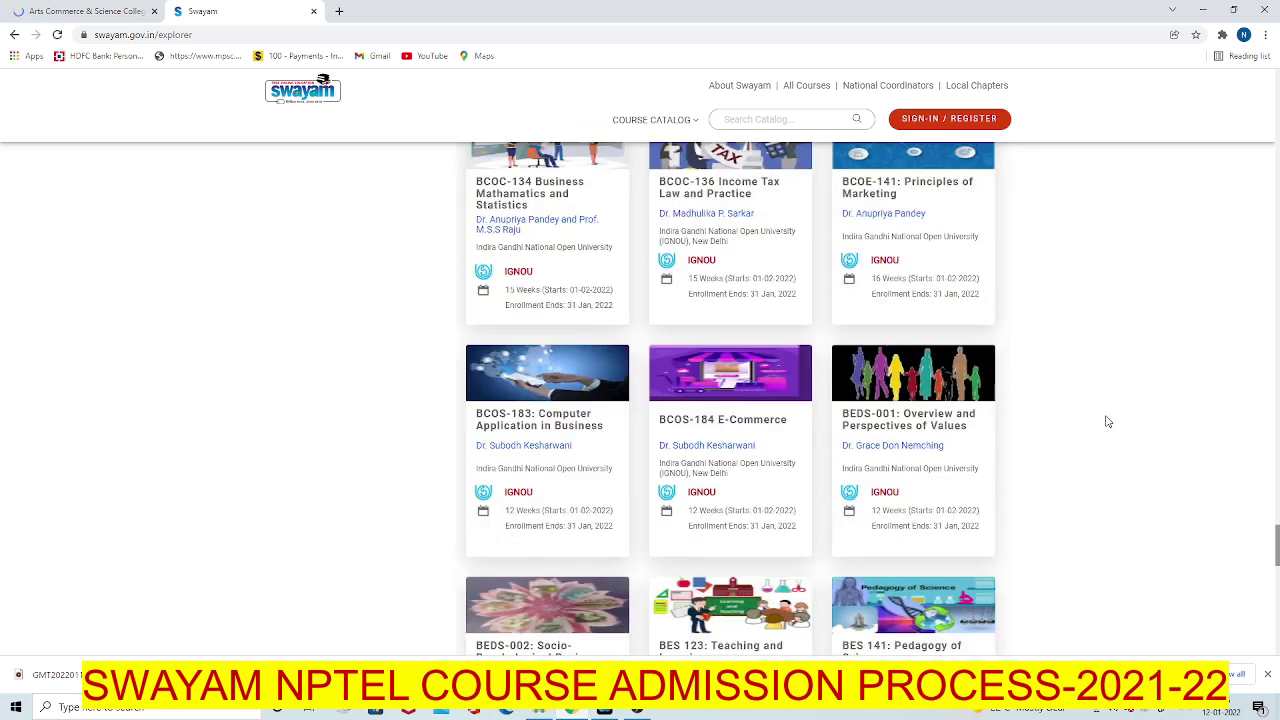
scroll(1088, 442, down, 3)
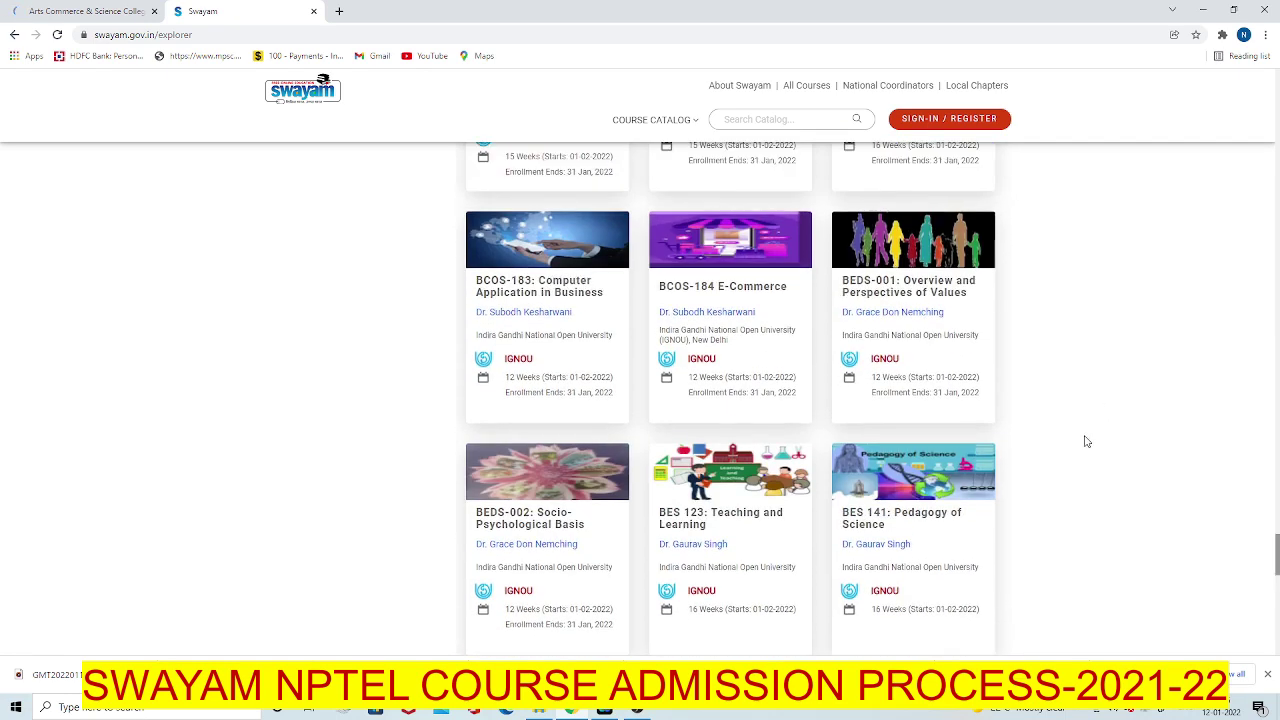
scroll(1088, 442, down, 3)
scroll(1088, 440, down, 3)
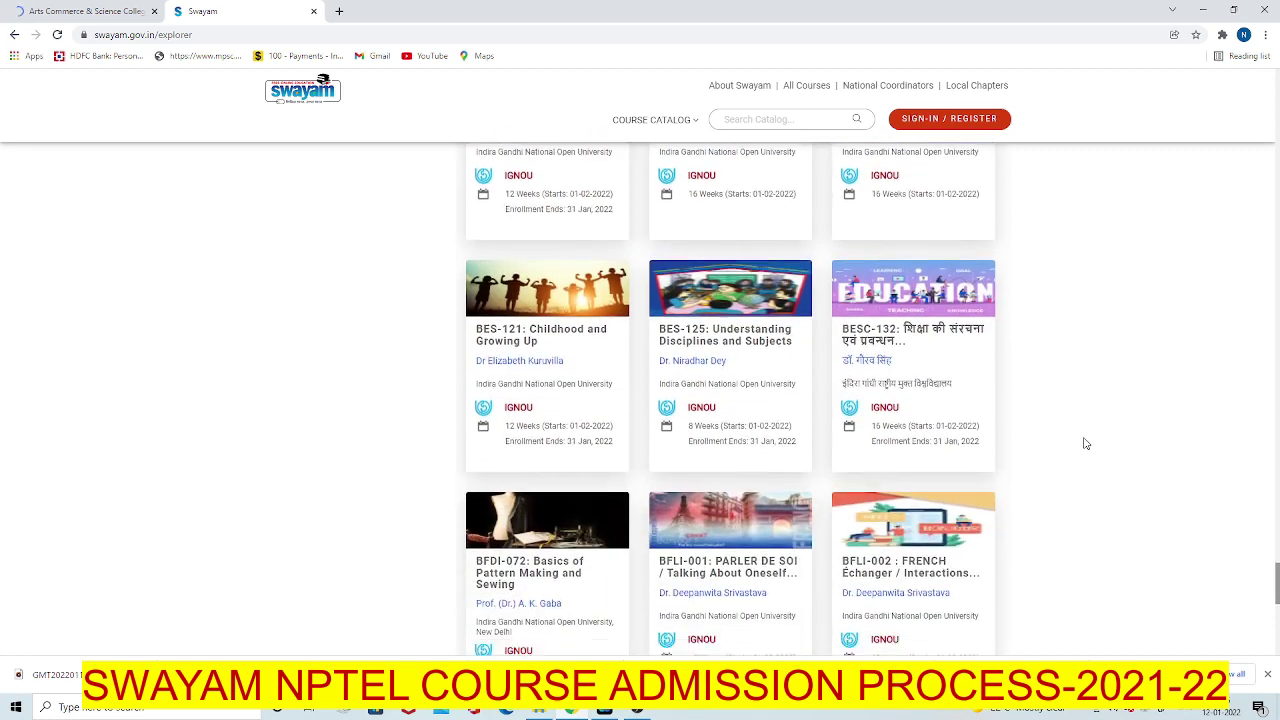
scroll(1095, 427, down, 1)
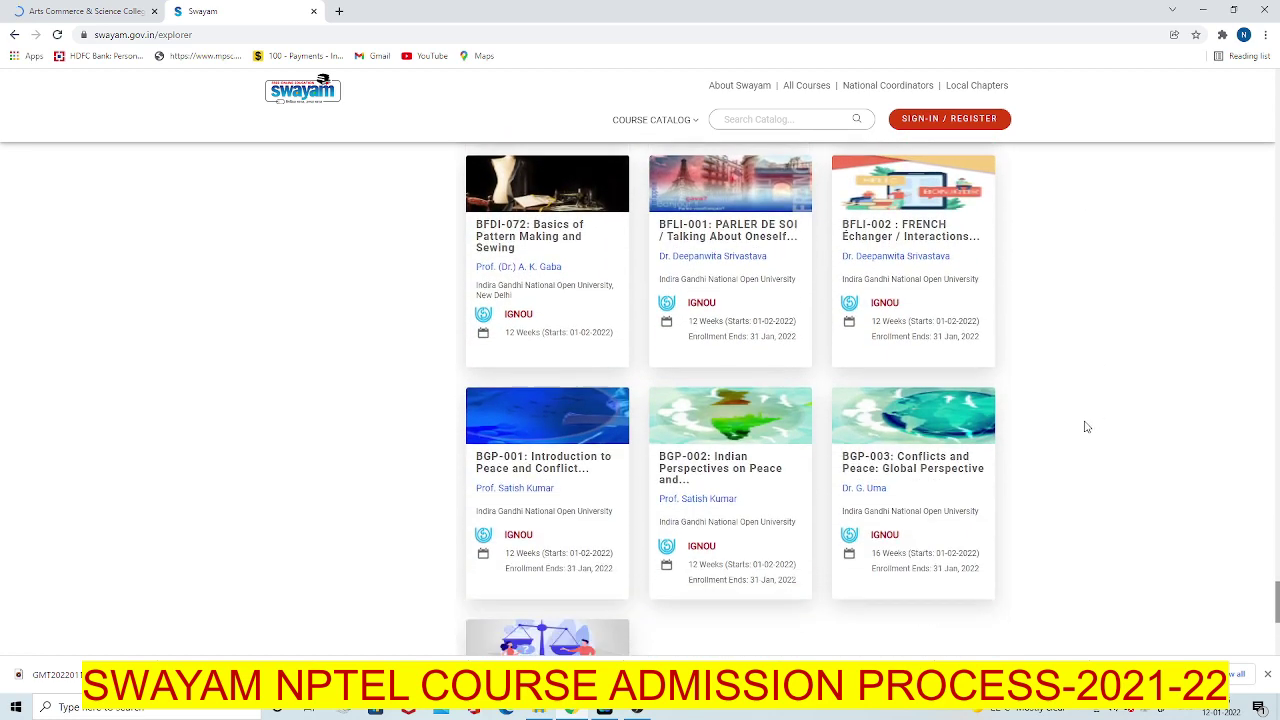
scroll(1063, 423, down, 1)
scroll(1049, 421, down, 3)
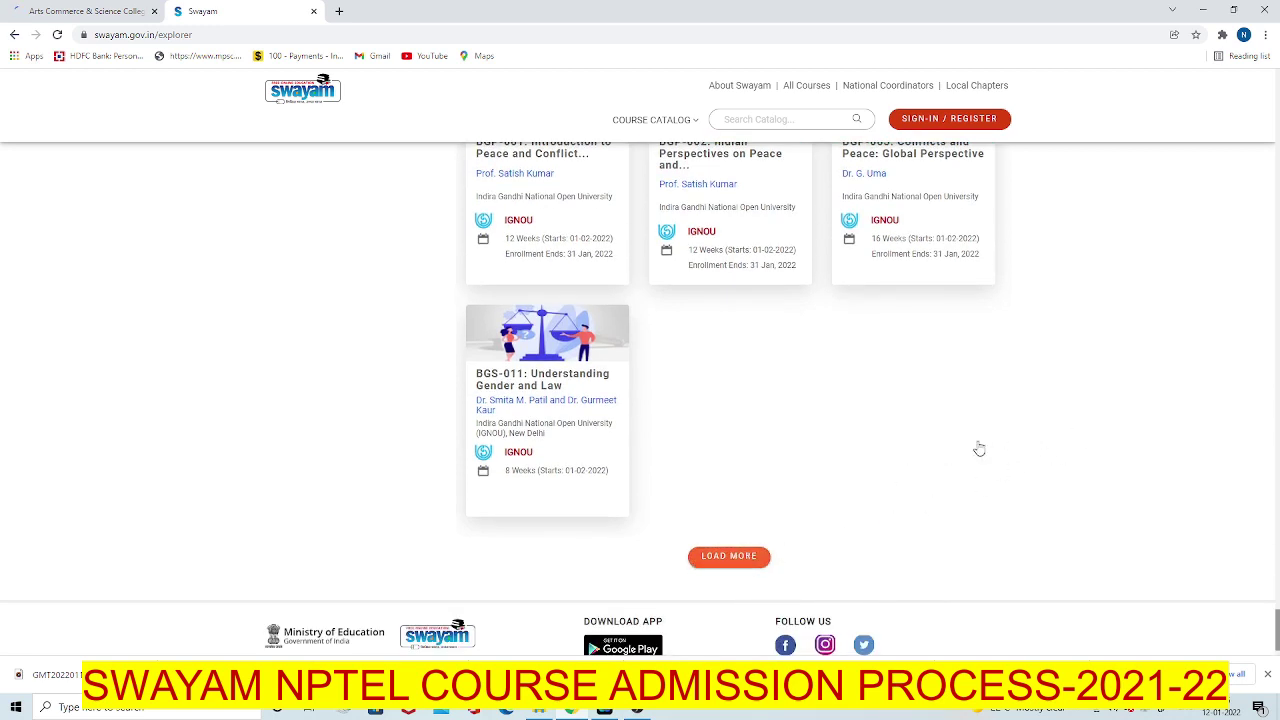
scroll(1037, 451, down, 2)
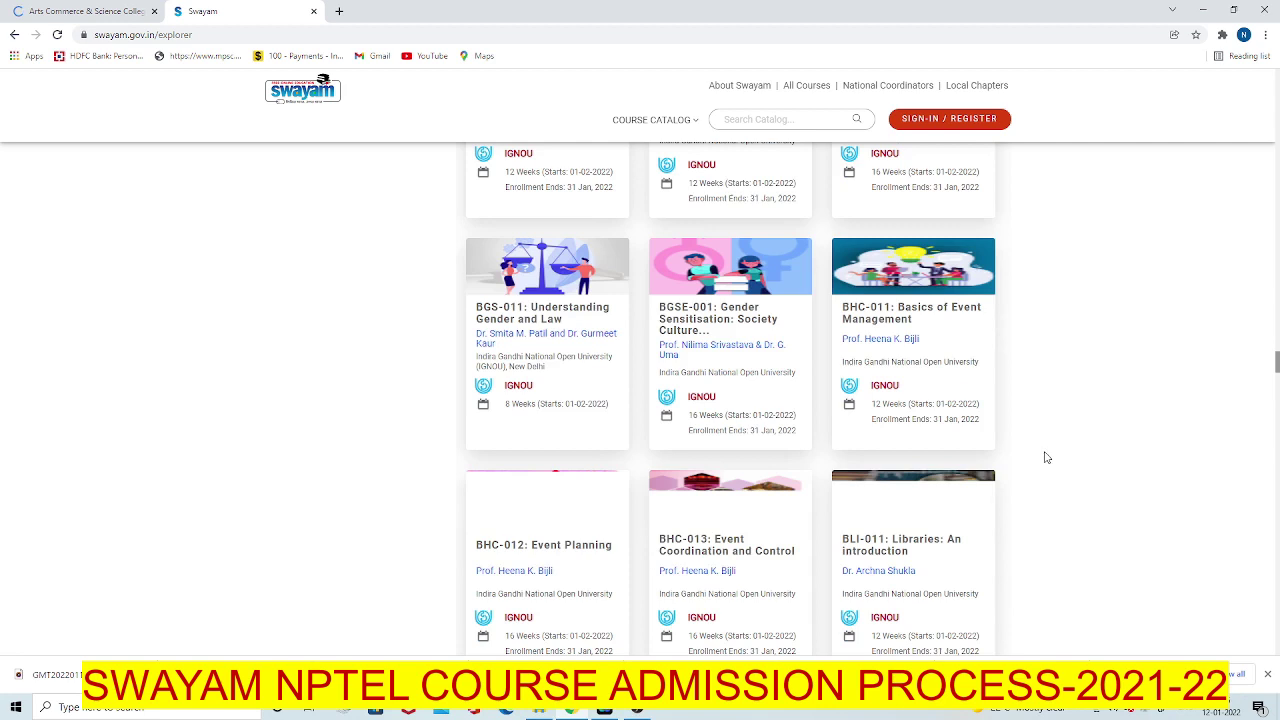
scroll(1046, 457, down, 3)
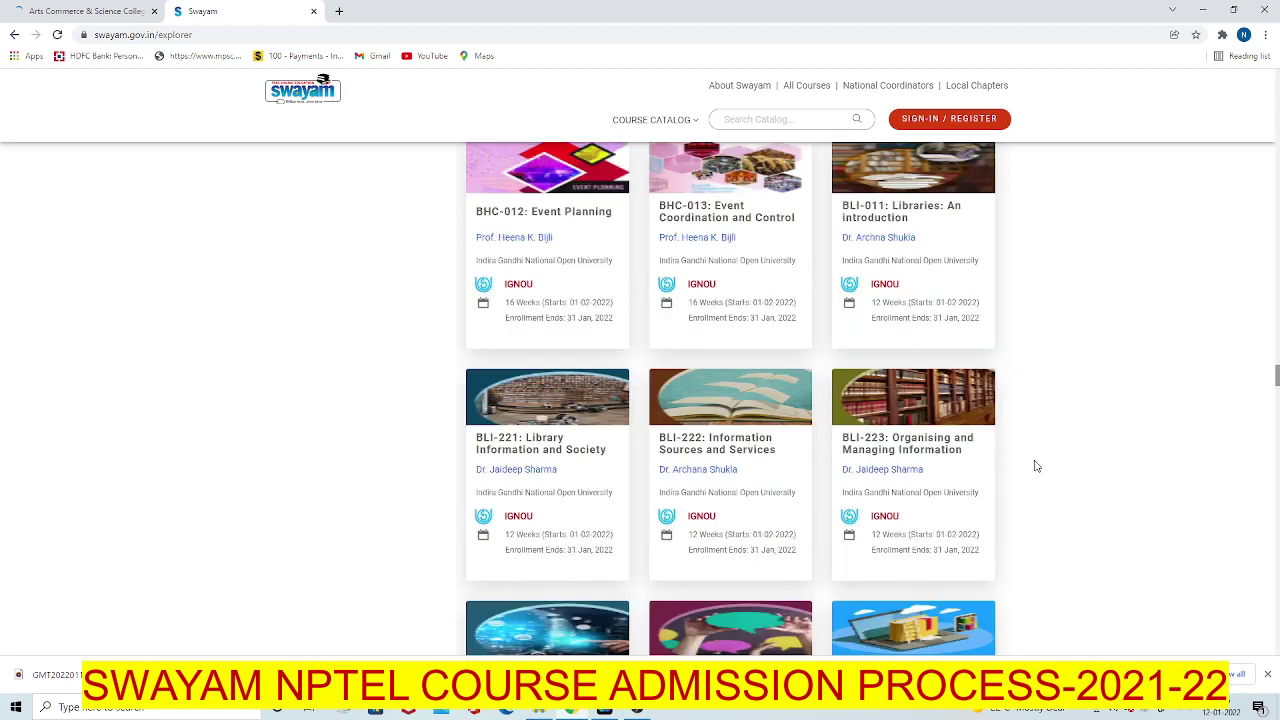
scroll(1037, 465, down, 1)
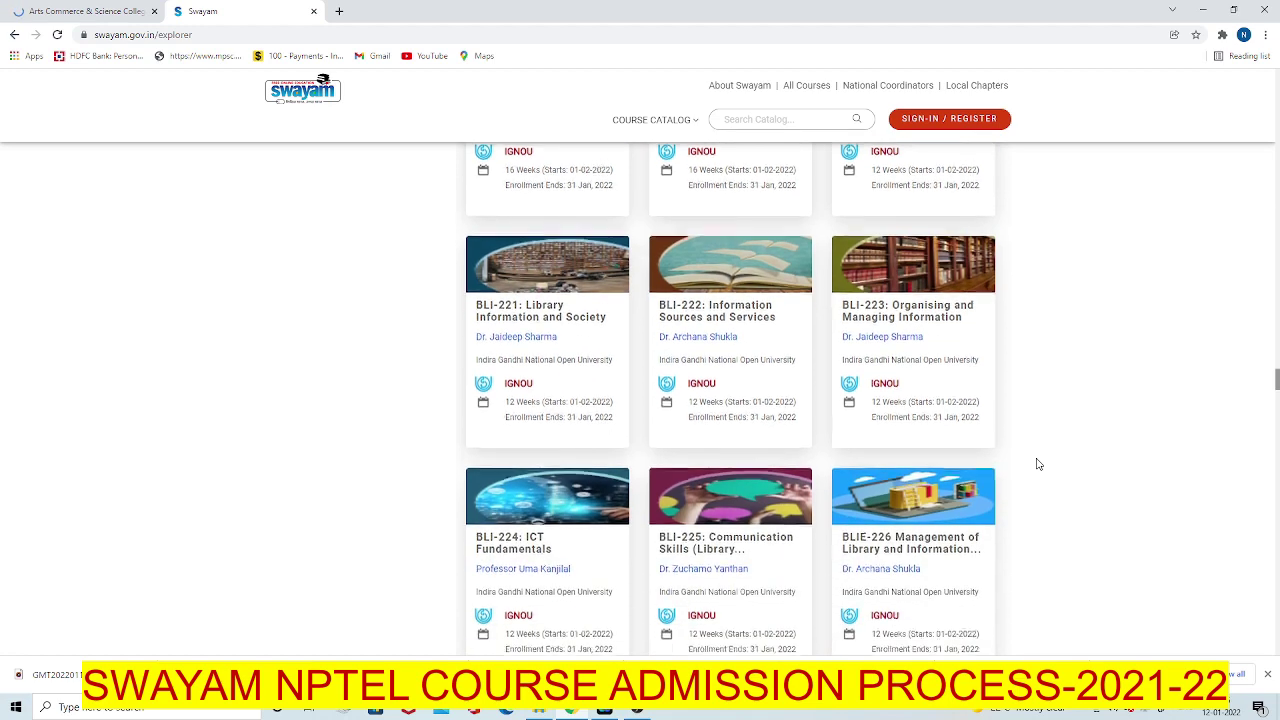
scroll(1037, 464, down, 1)
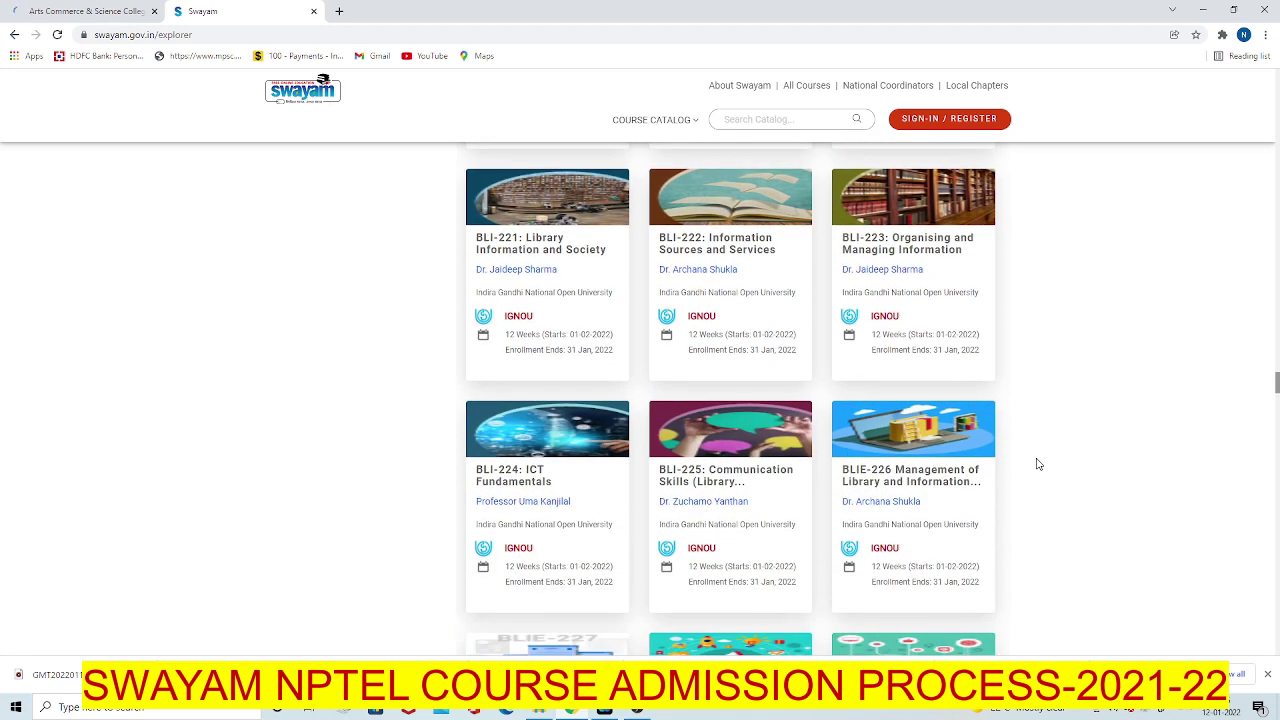
scroll(1043, 459, down, 2)
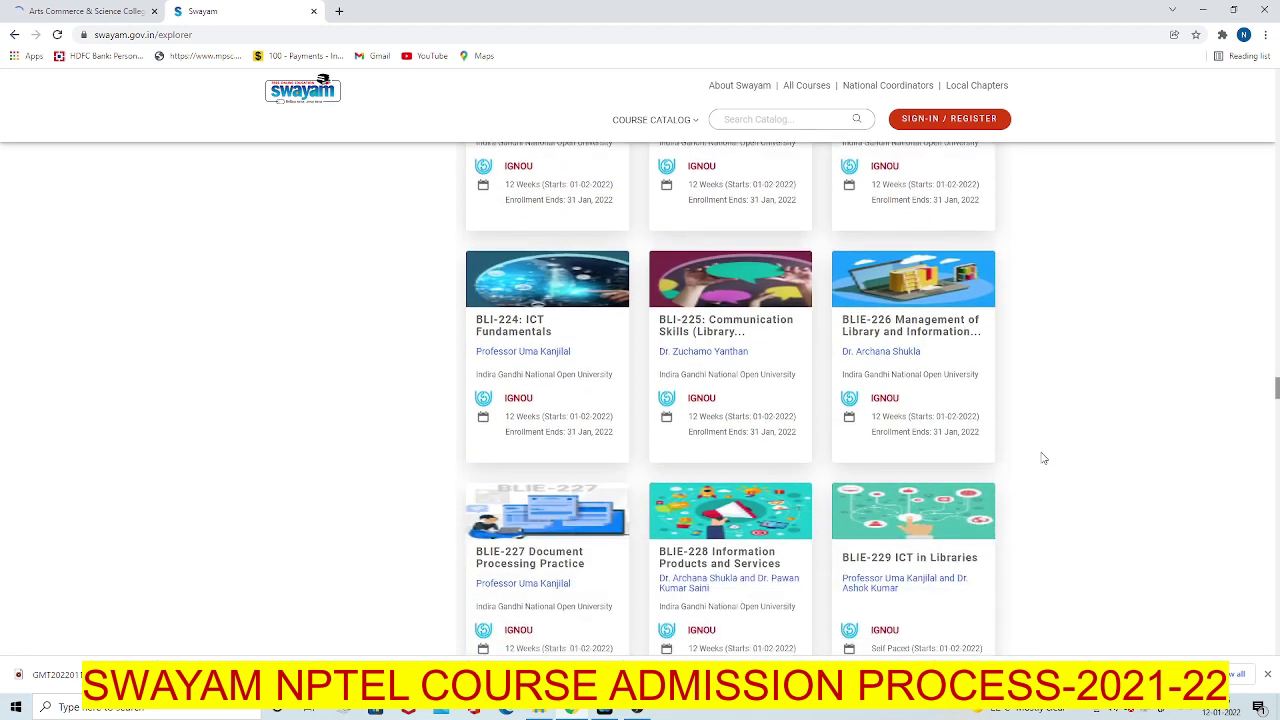
scroll(1043, 459, down, 3)
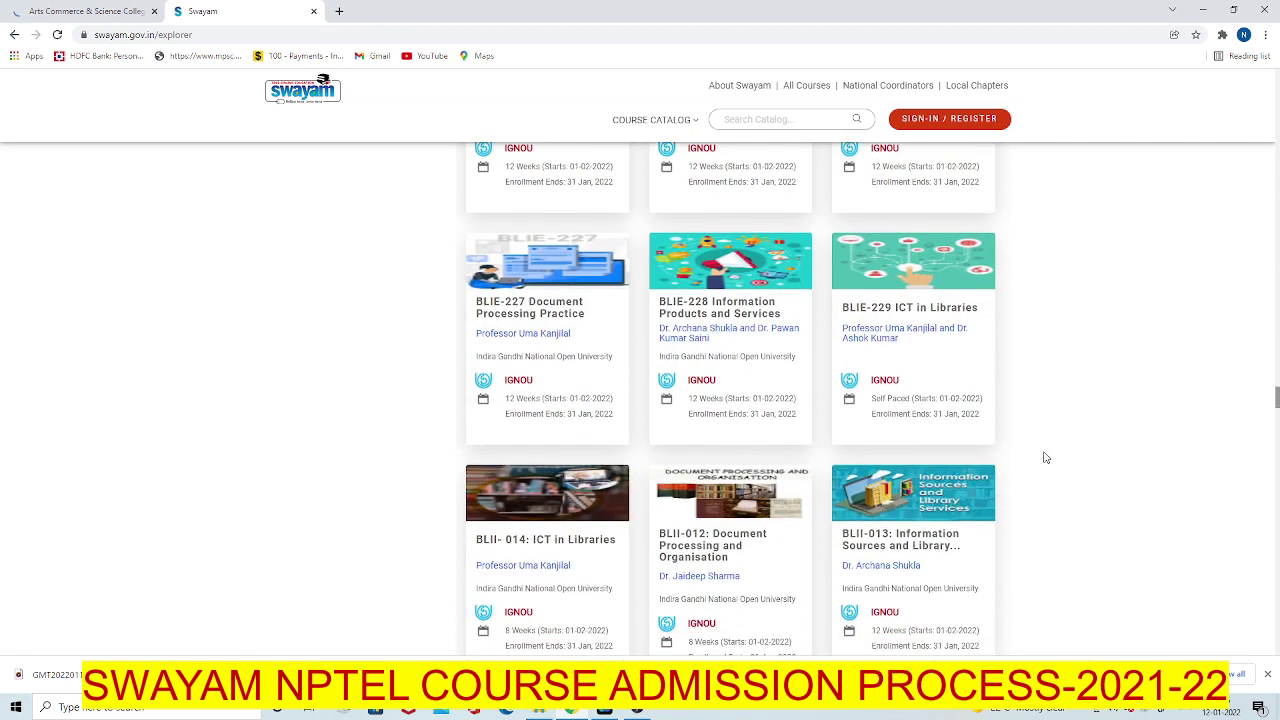
scroll(1051, 456, down, 3)
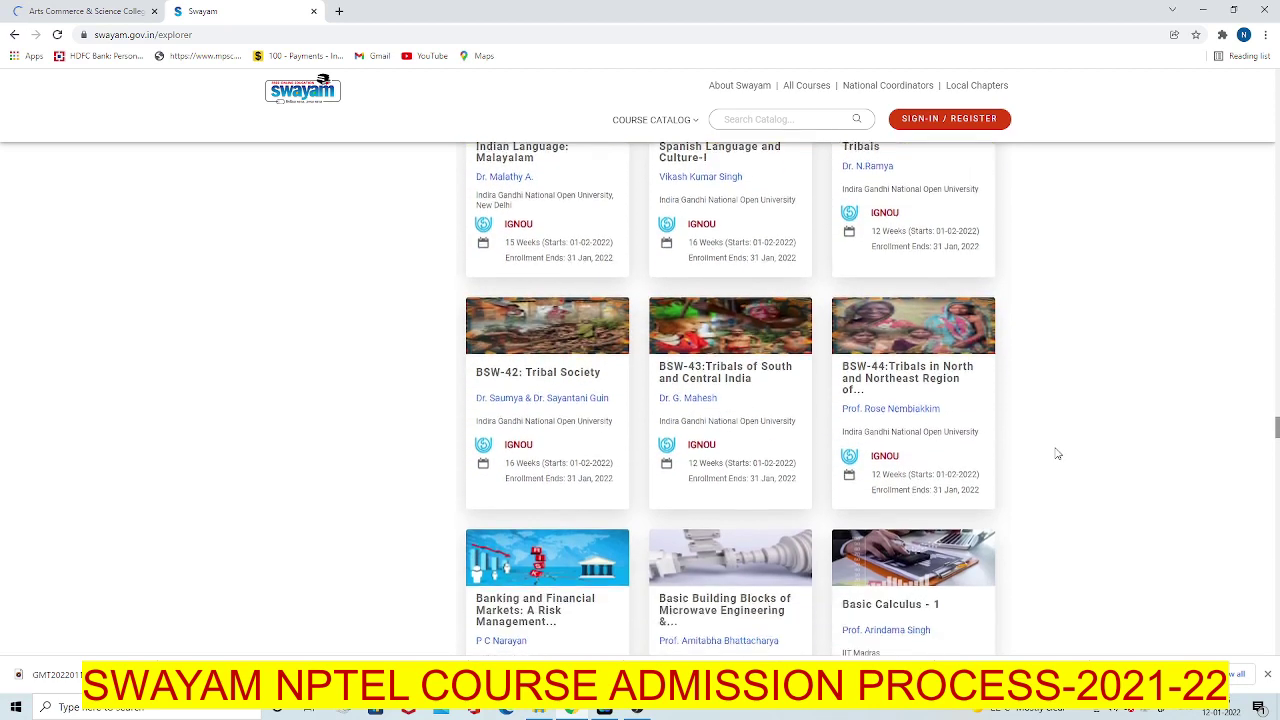
scroll(1057, 454, down, 1)
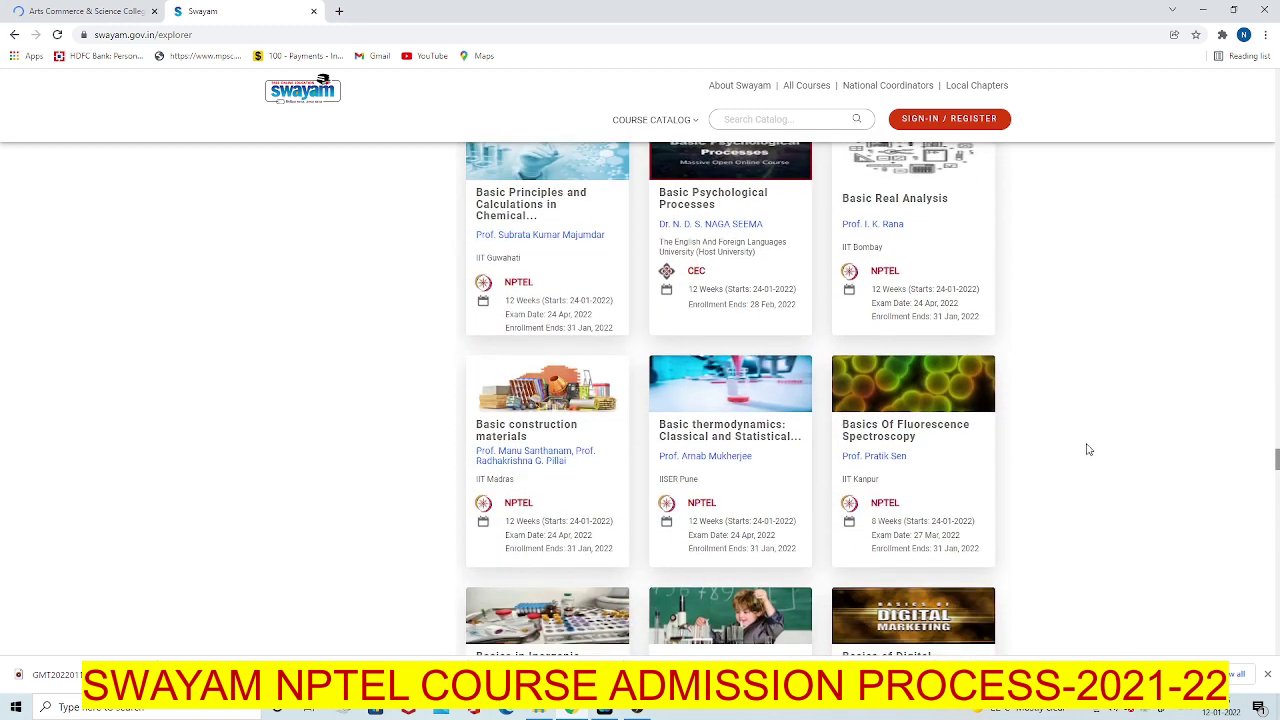
scroll(1090, 450, down, 5)
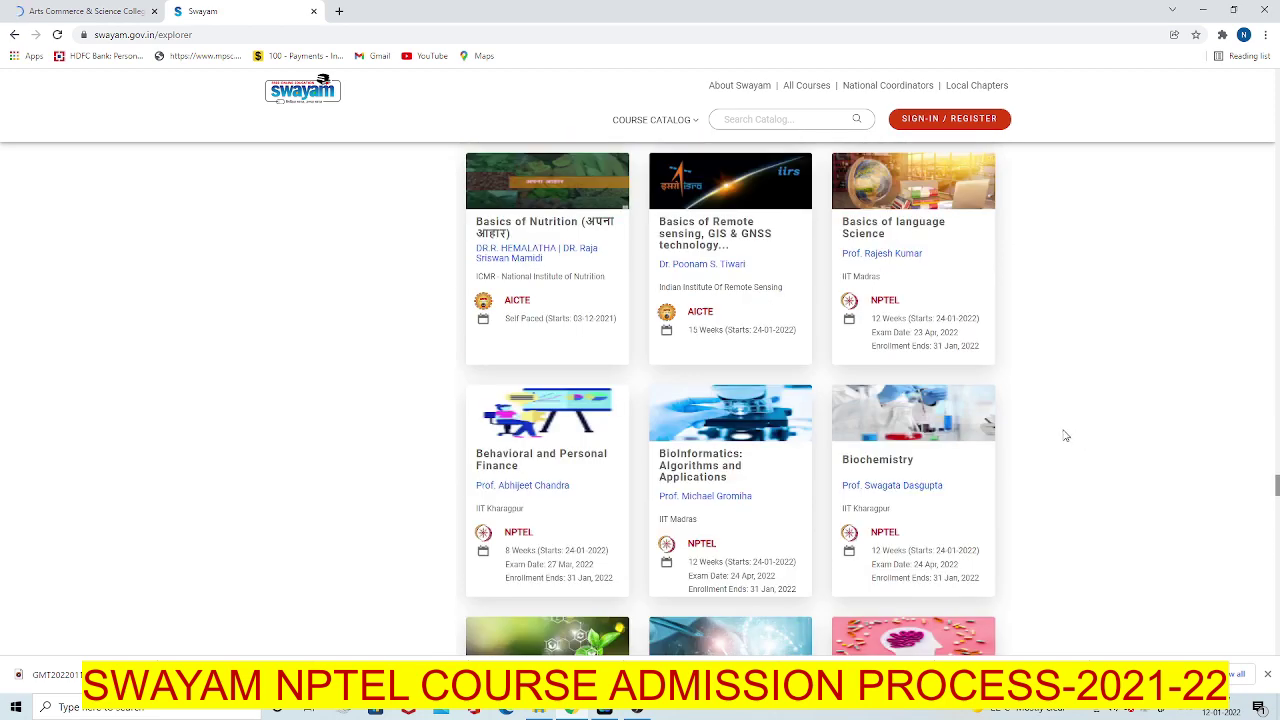
scroll(1062, 437, down, 3)
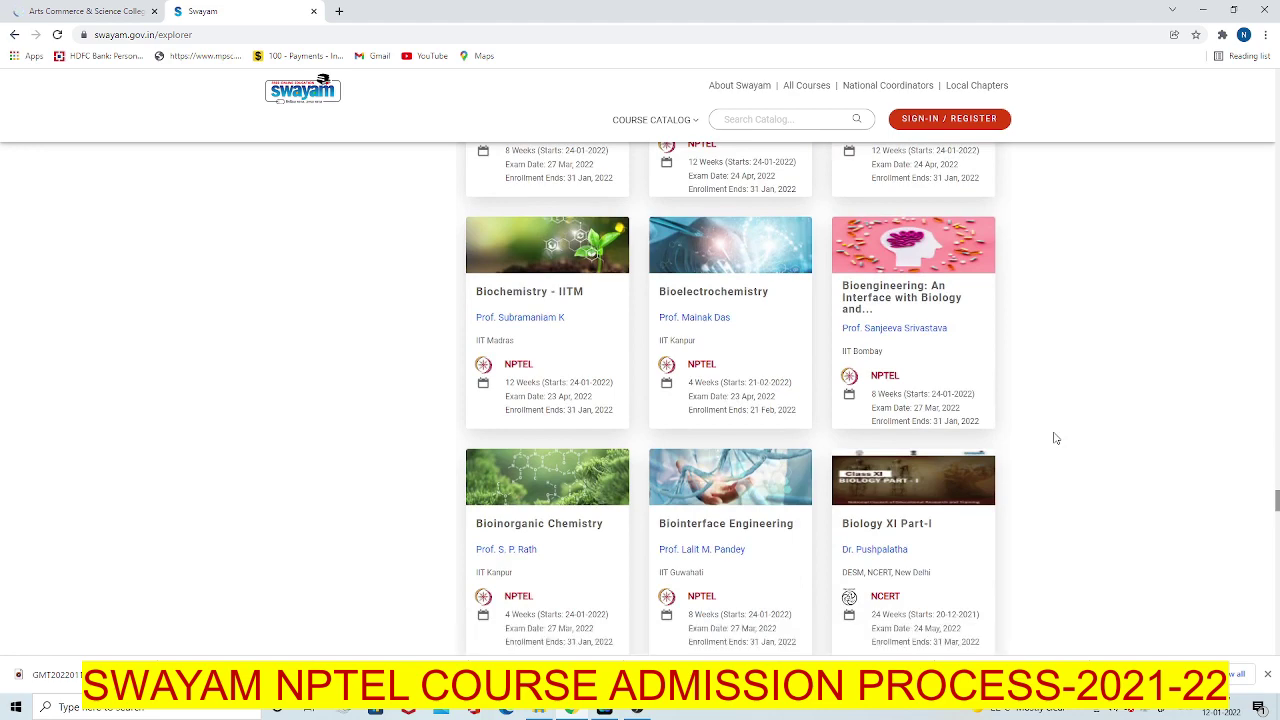
scroll(1059, 437, down, 1)
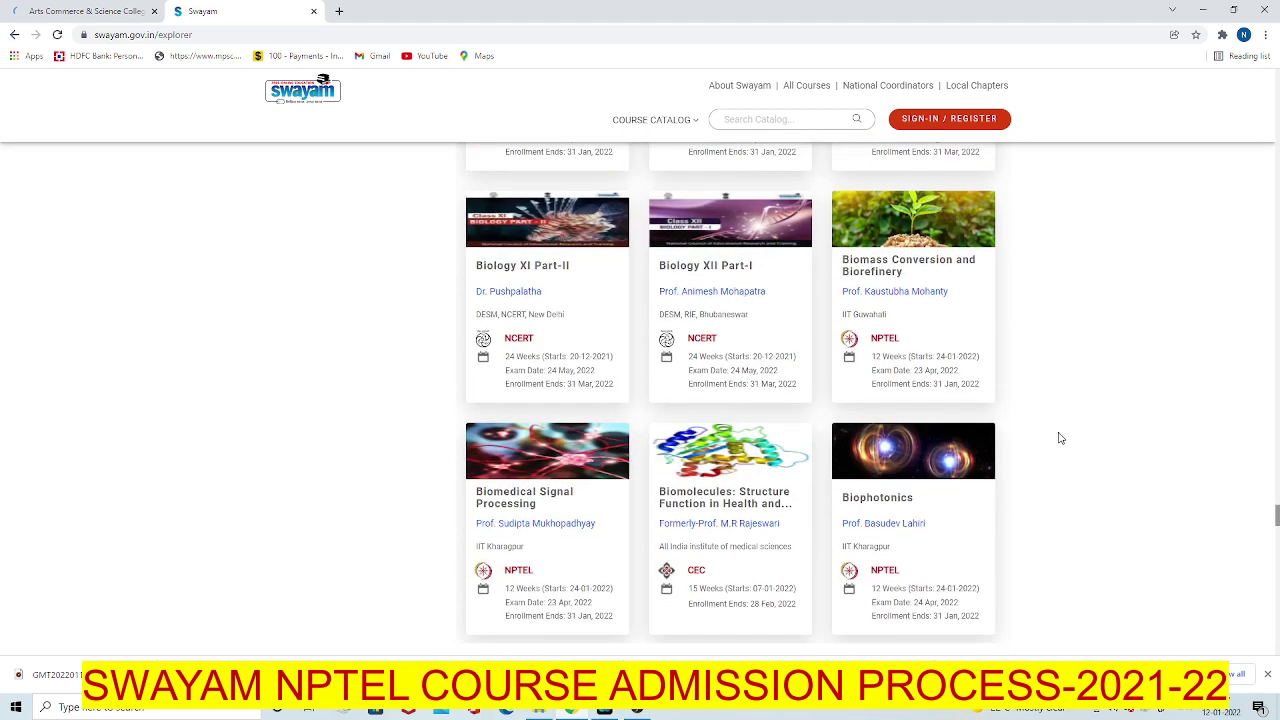
scroll(1060, 438, down, 3)
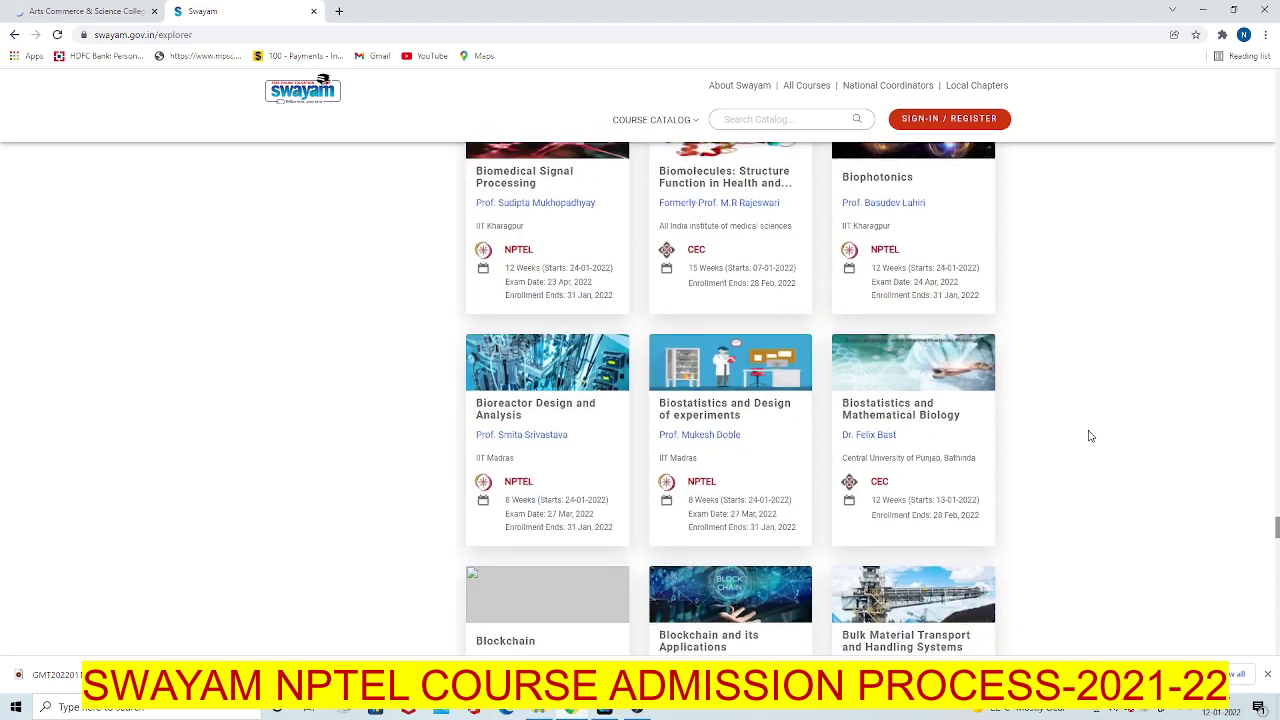
scroll(1090, 436, down, 2)
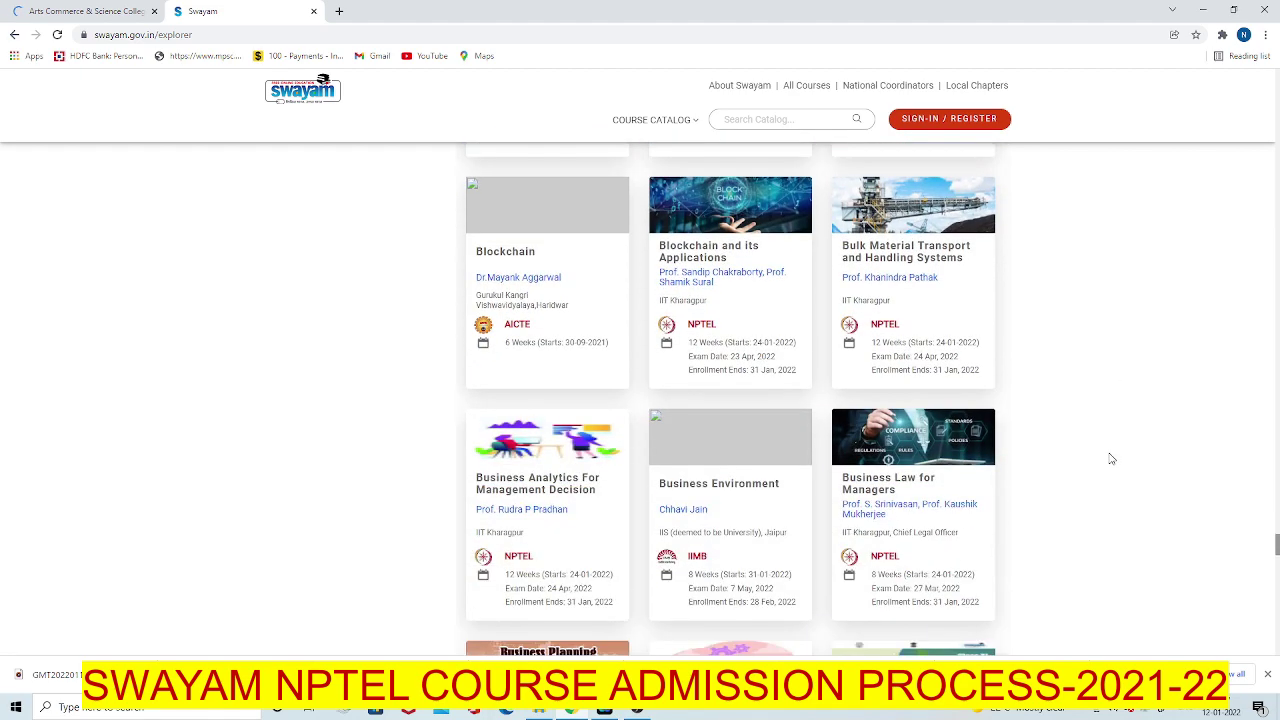
scroll(1113, 458, down, 2)
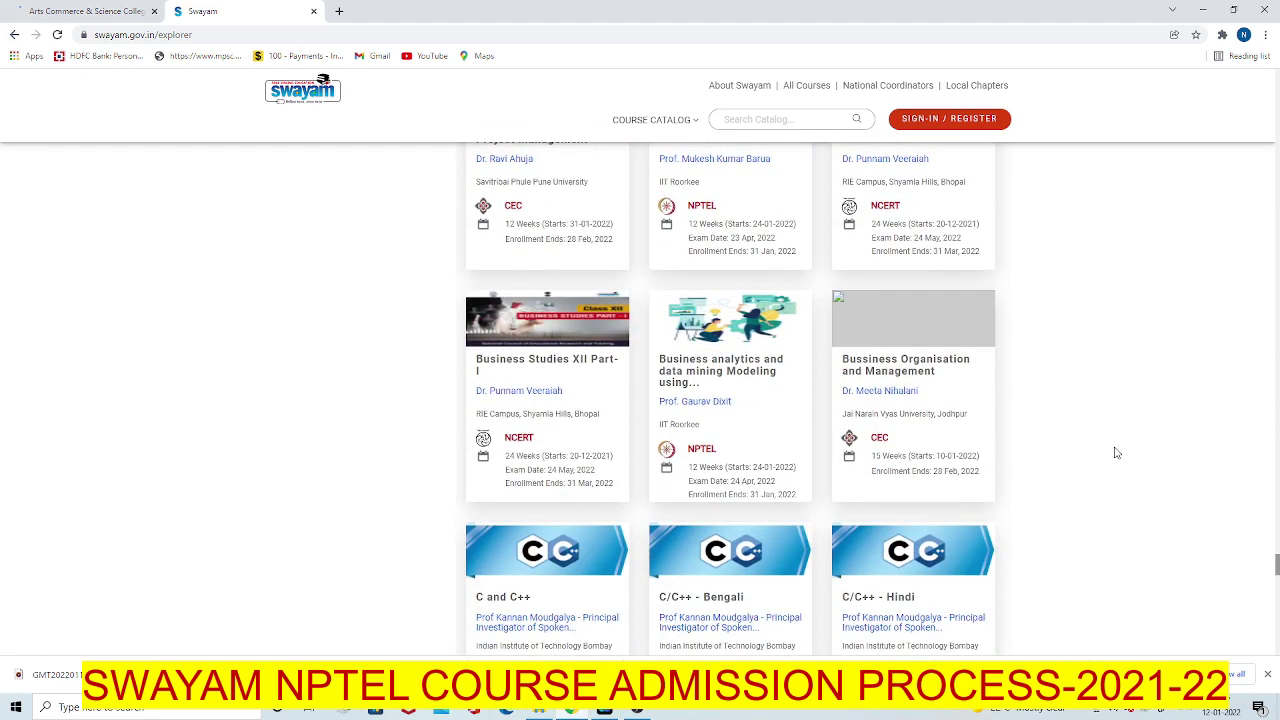
scroll(1117, 450, down, 2)
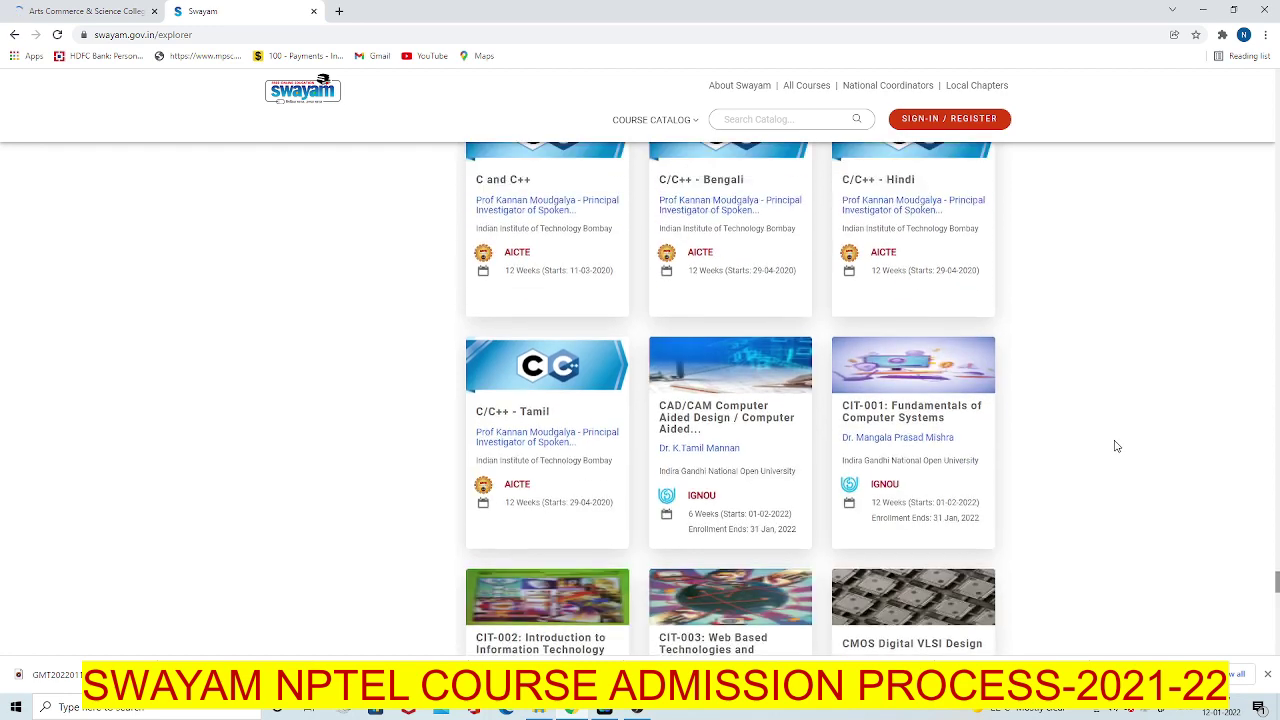
scroll(1117, 446, down, 1)
scroll(1117, 447, down, 1)
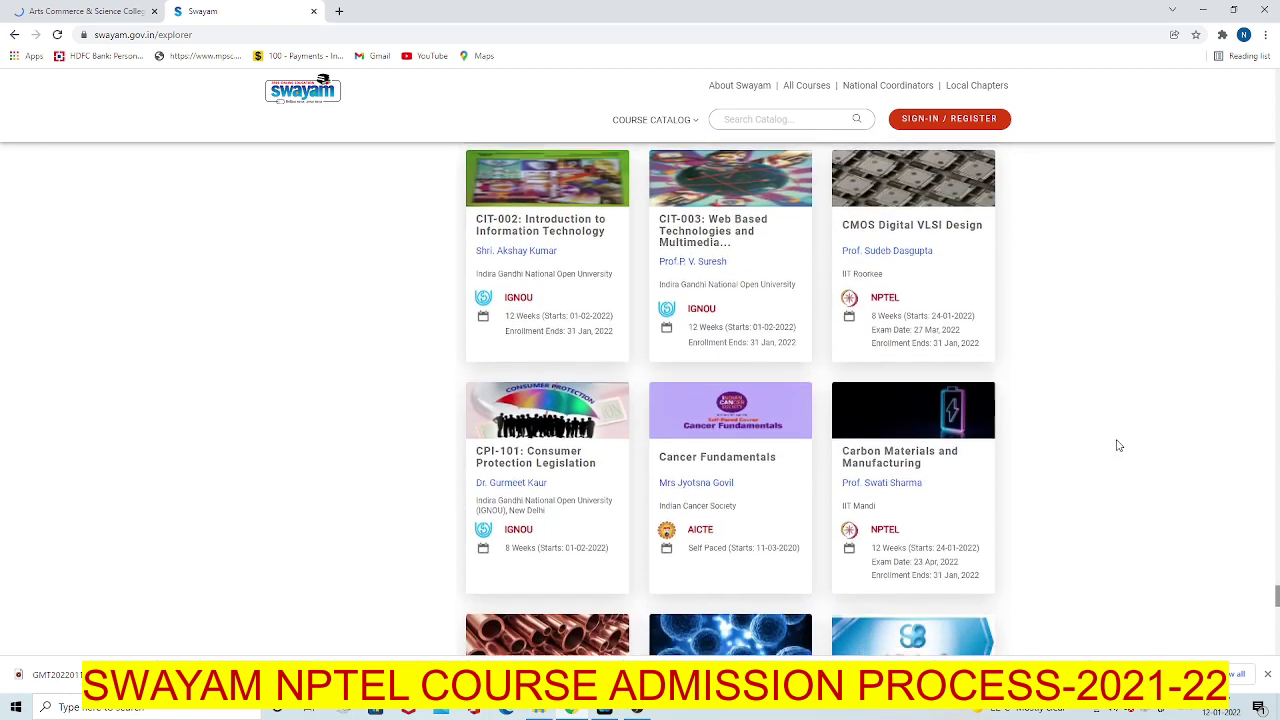
scroll(1119, 444, down, 2)
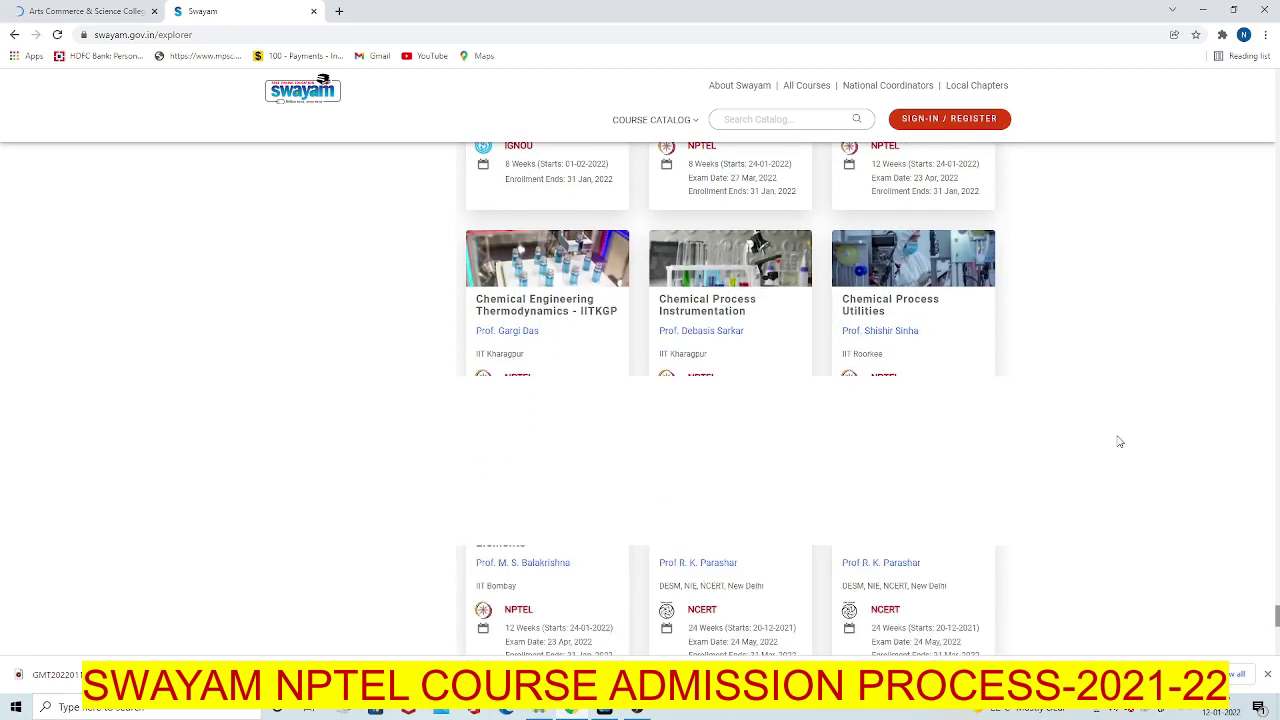
Locate the Air Pollution and Control card among the A courses and open its 12-week course page
scroll(1119, 442, down, 1)
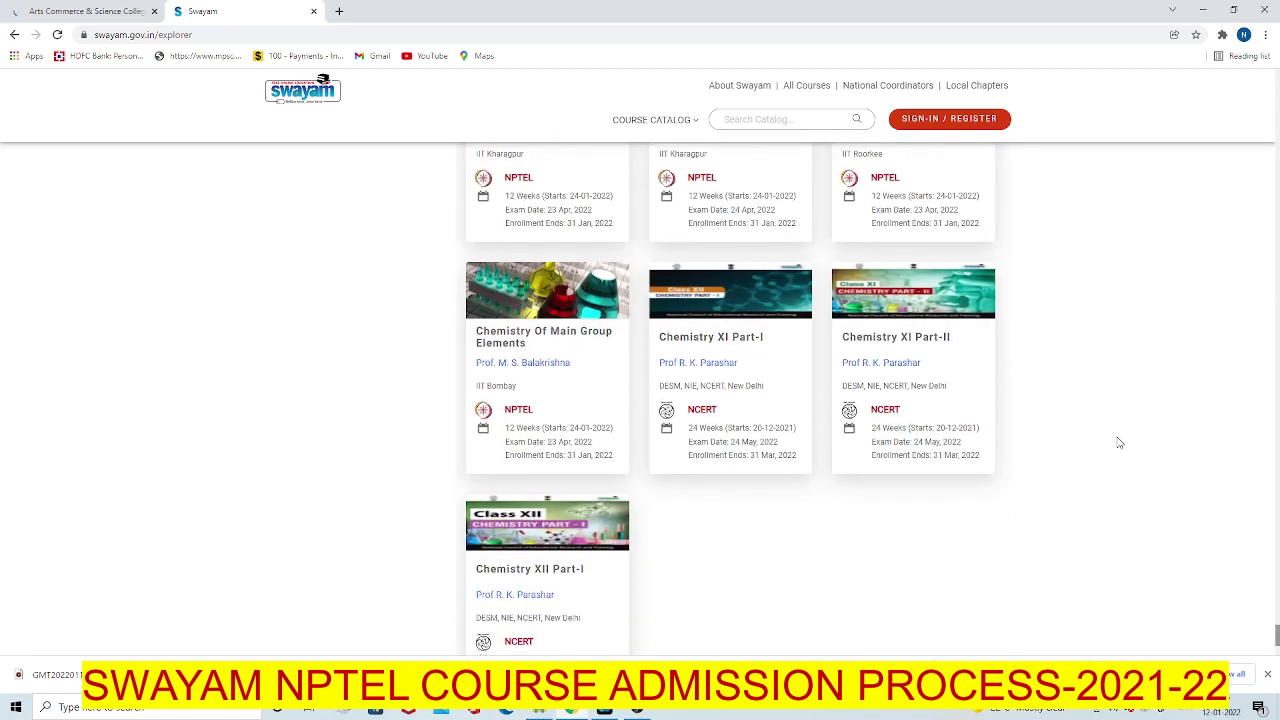
scroll(1130, 443, up, 6)
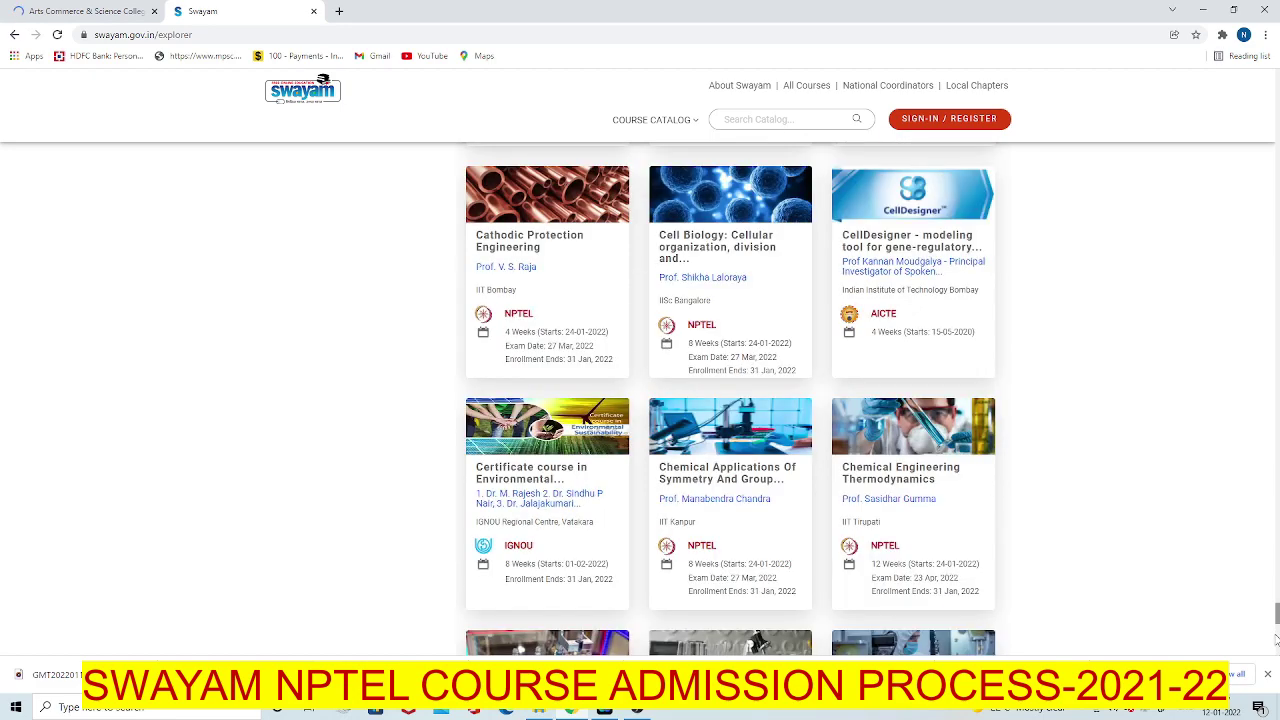
scroll(1265, 392, up, 10)
drag(1260, 222, 1270, 151)
scroll(1243, 183, down, 4)
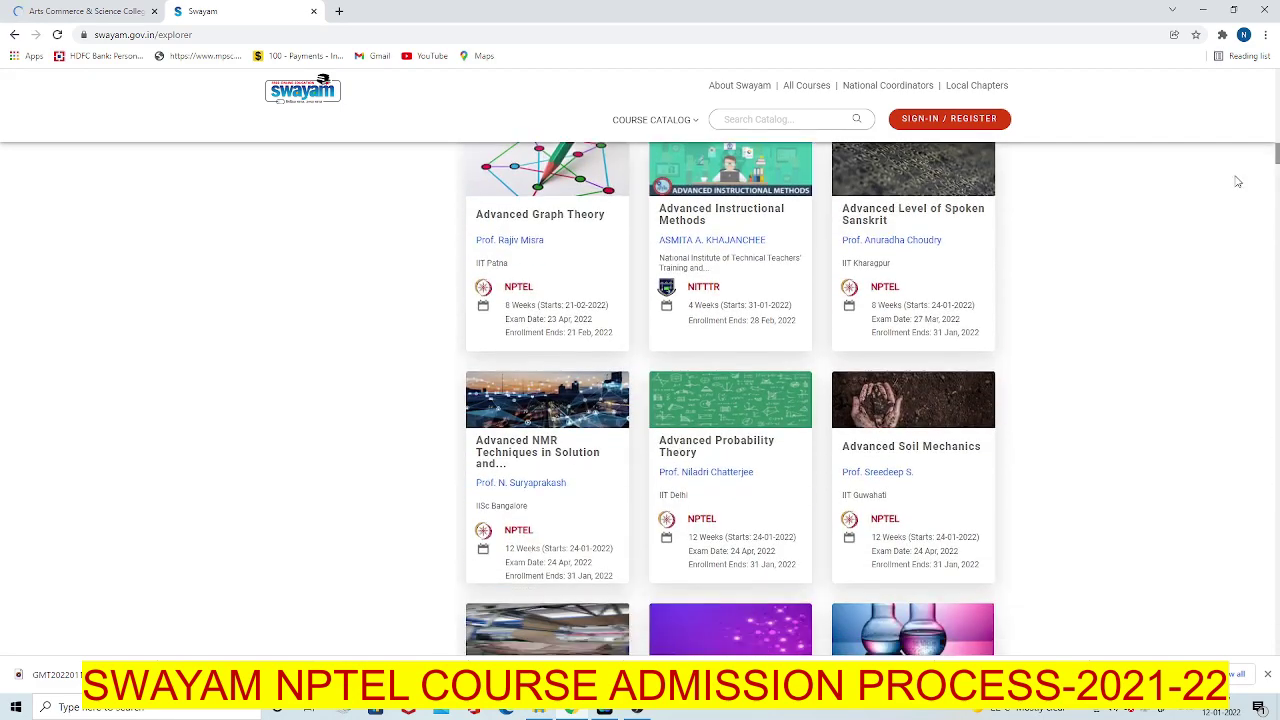
scroll(1104, 368, down, 4)
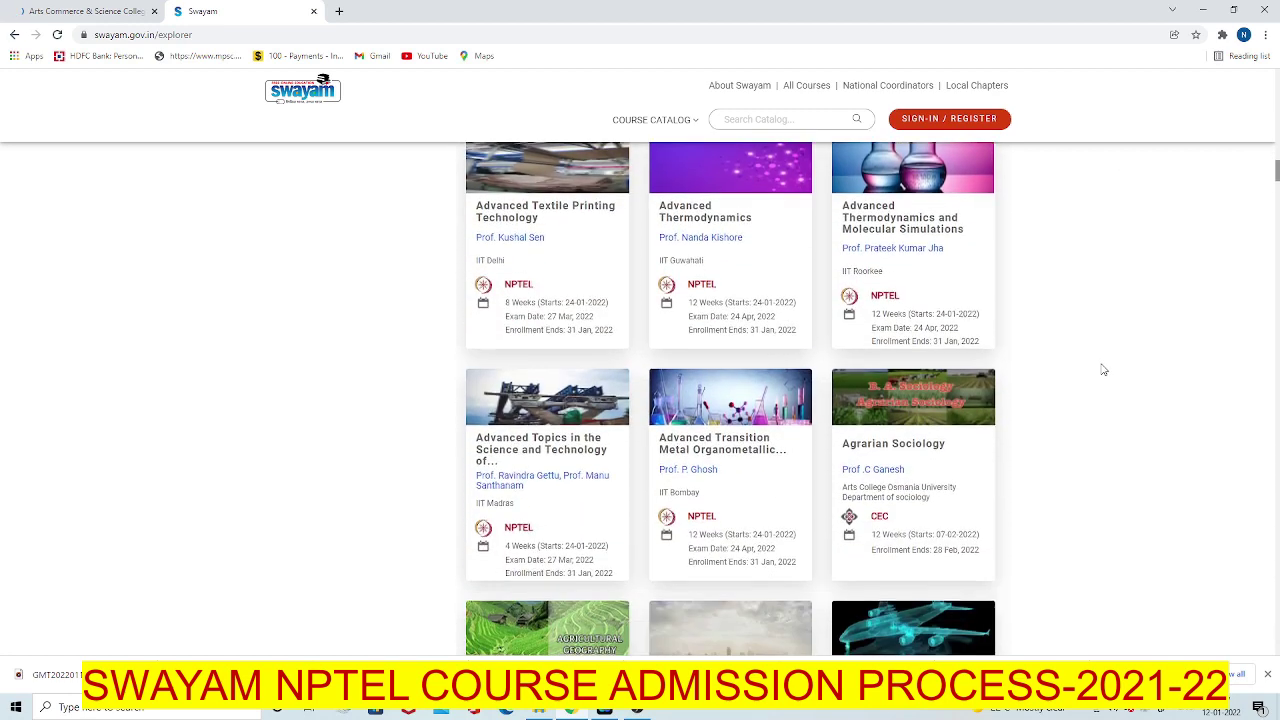
scroll(1107, 375, down, 1)
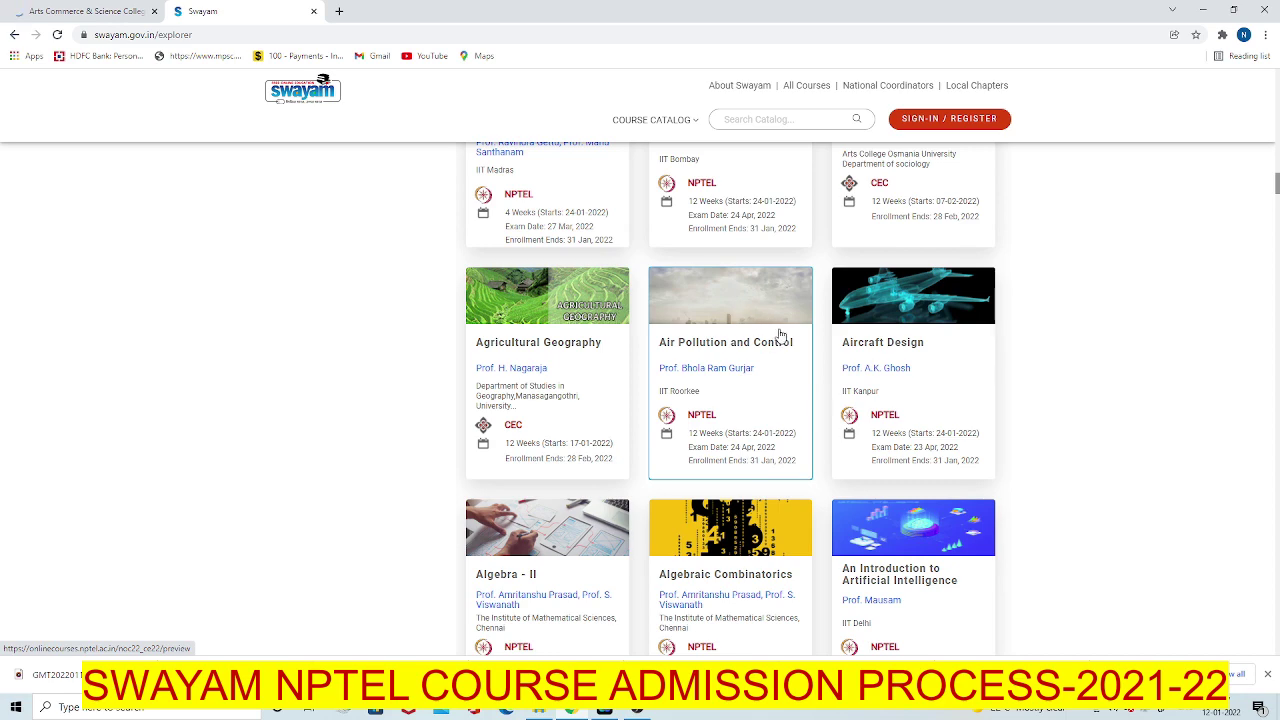
scroll(781, 334, down, 3)
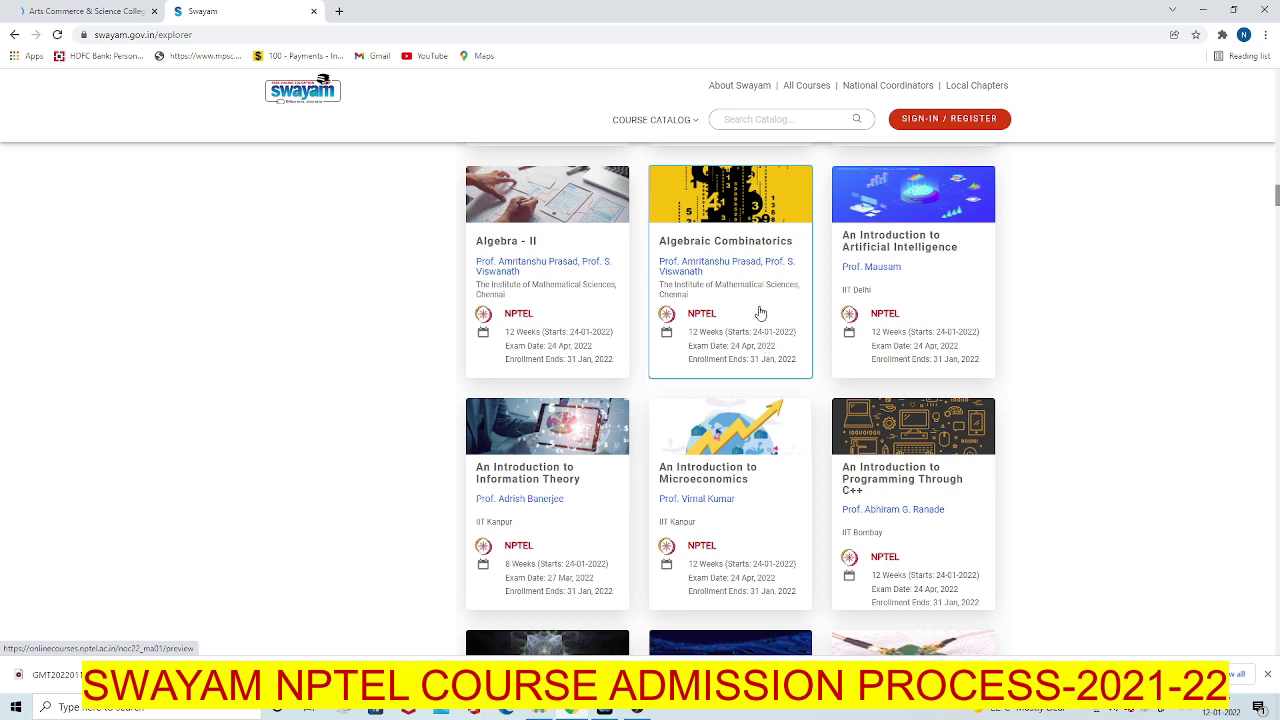
scroll(760, 313, down, 2)
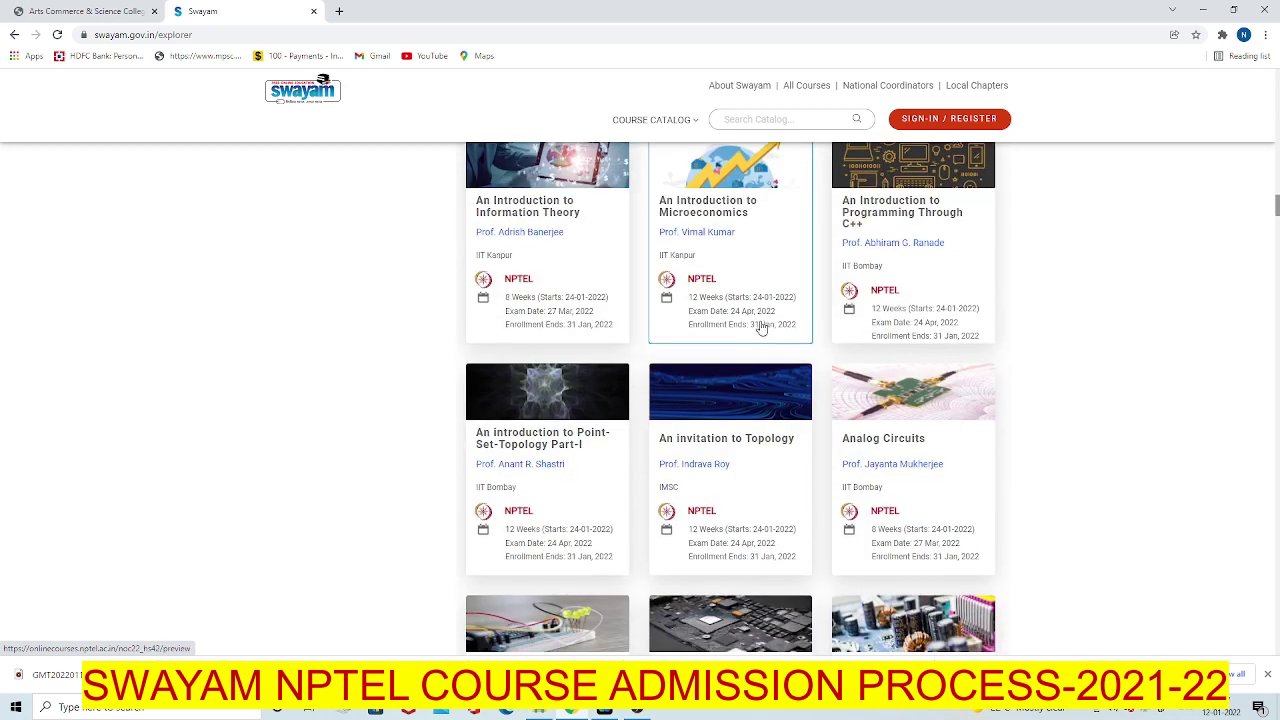
scroll(763, 345, down, 1)
scroll(769, 377, down, 1)
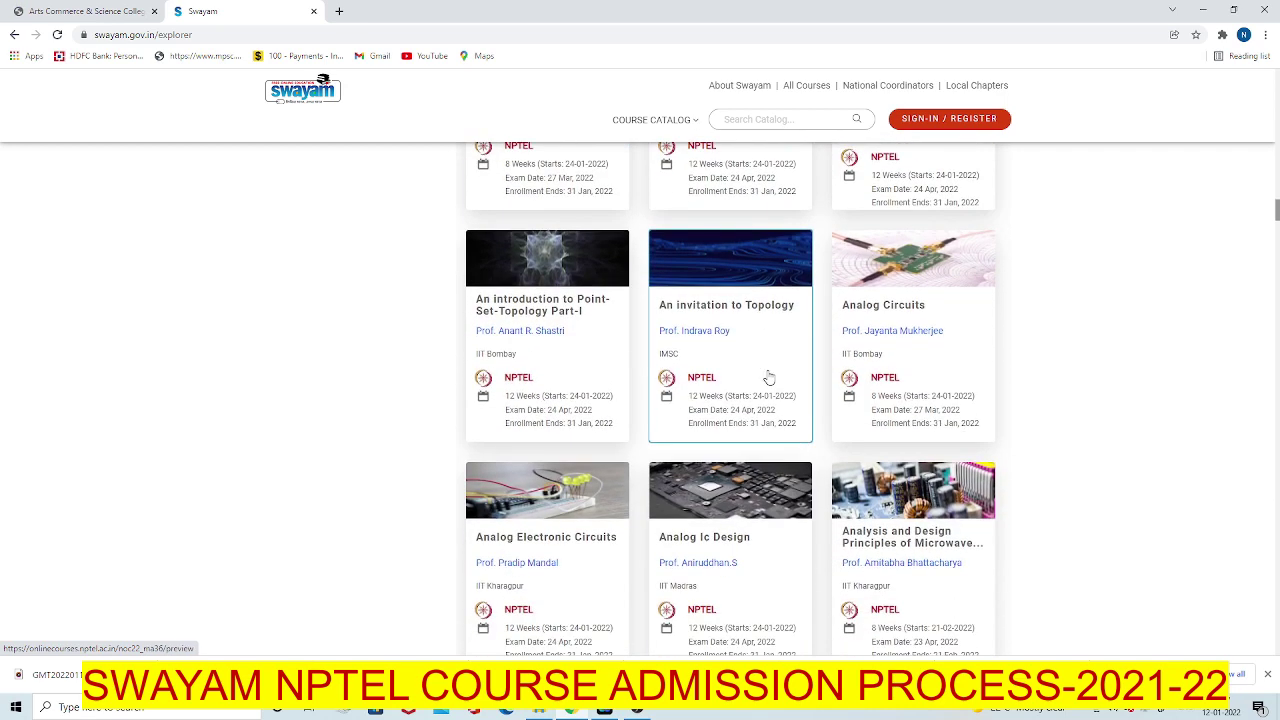
scroll(767, 368, up, 4)
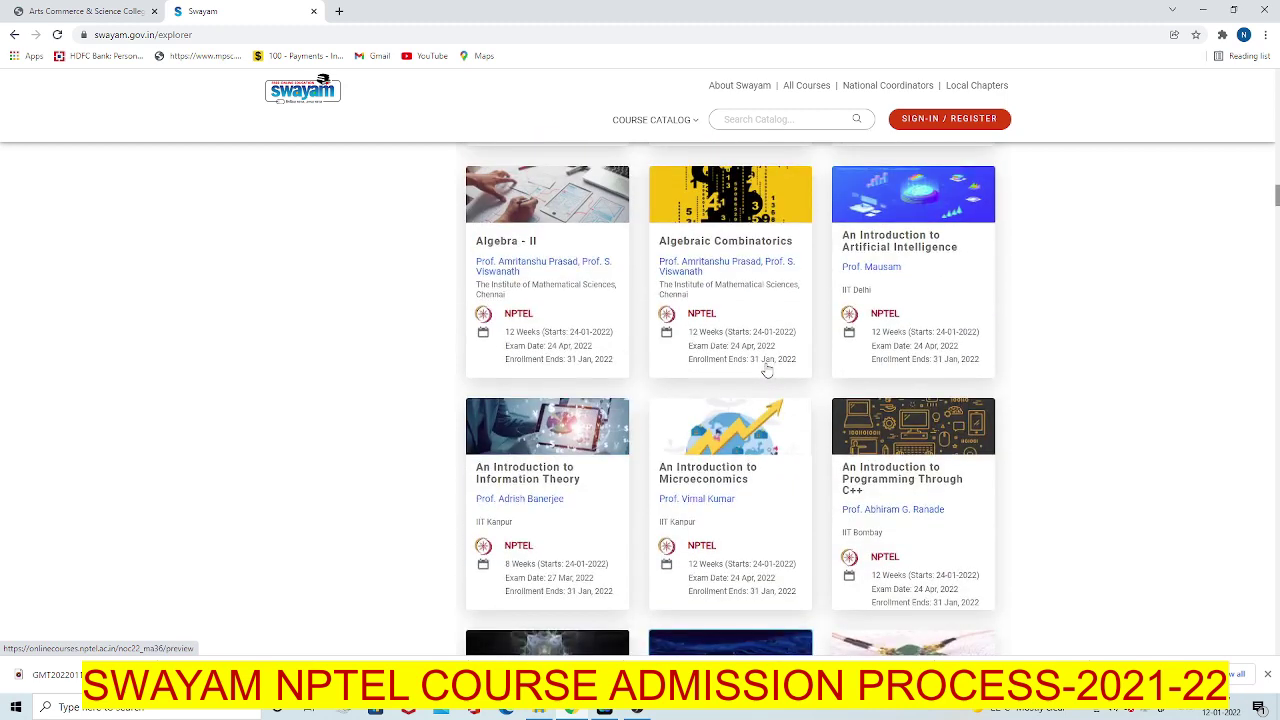
scroll(755, 330, up, 2)
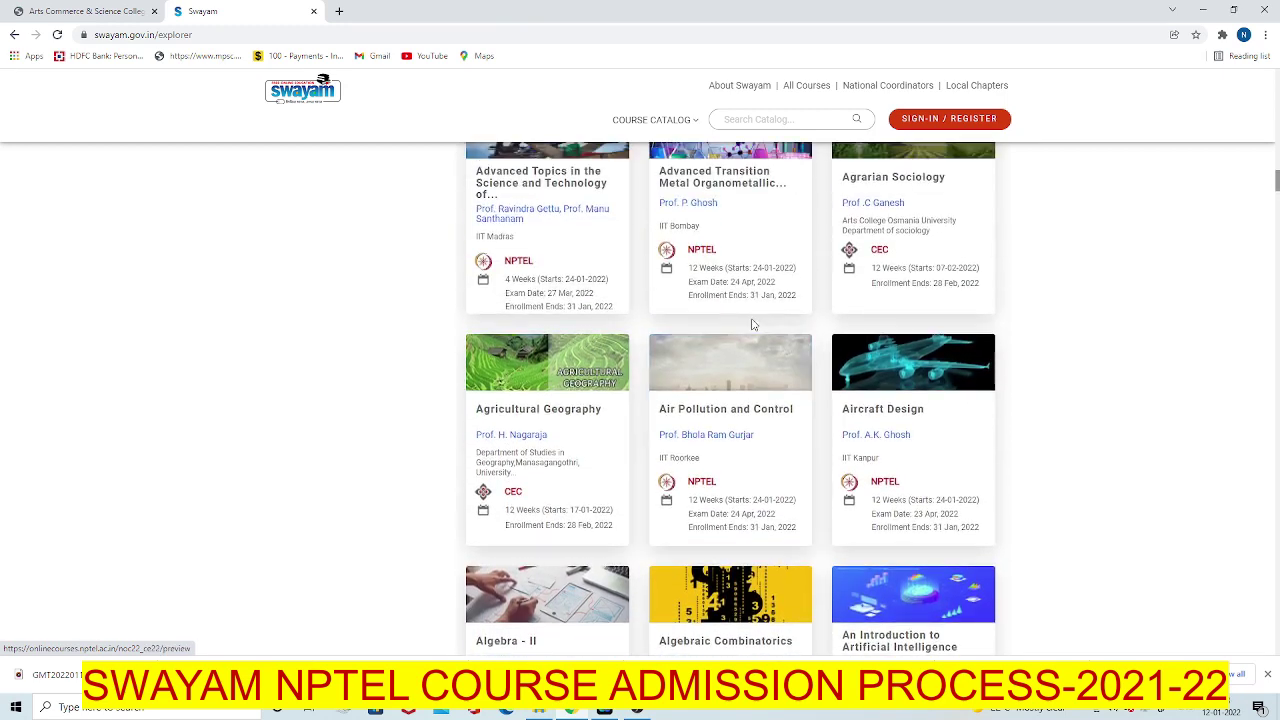
click(735, 387)
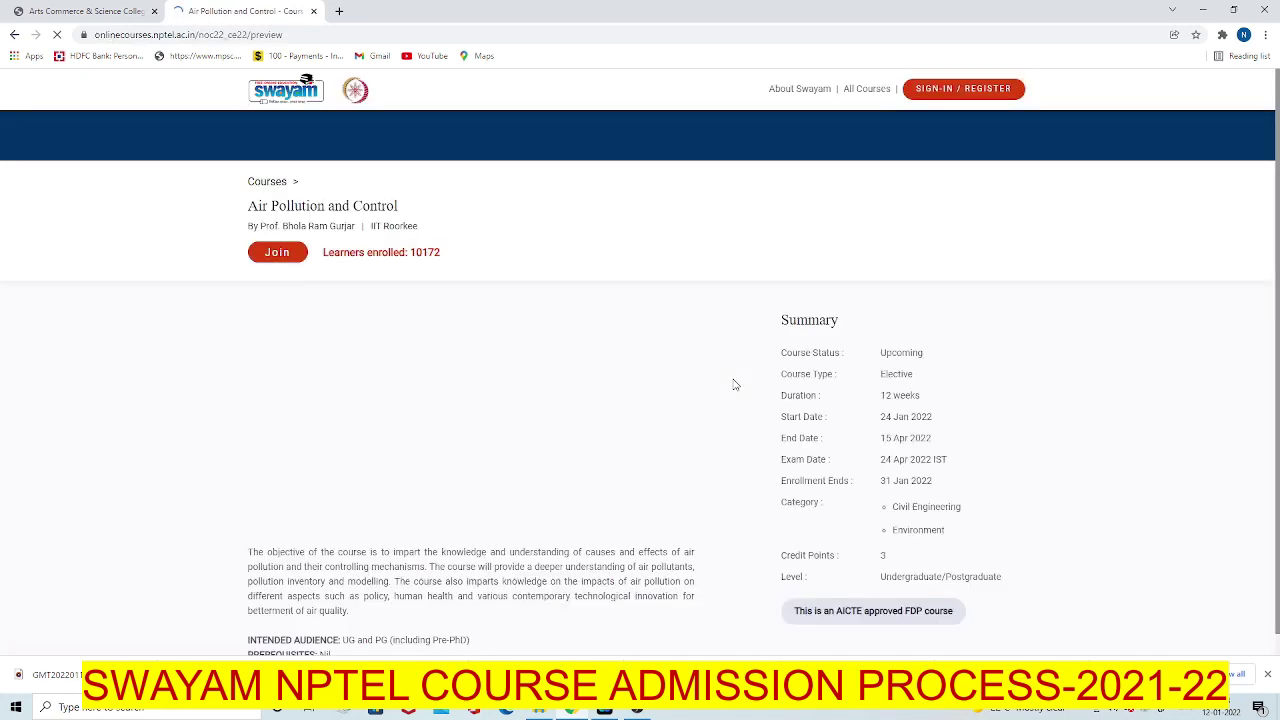
Read through the Week 1–12 layout, books and instructor bio down to Course certificate
scroll(735, 385, down, 1)
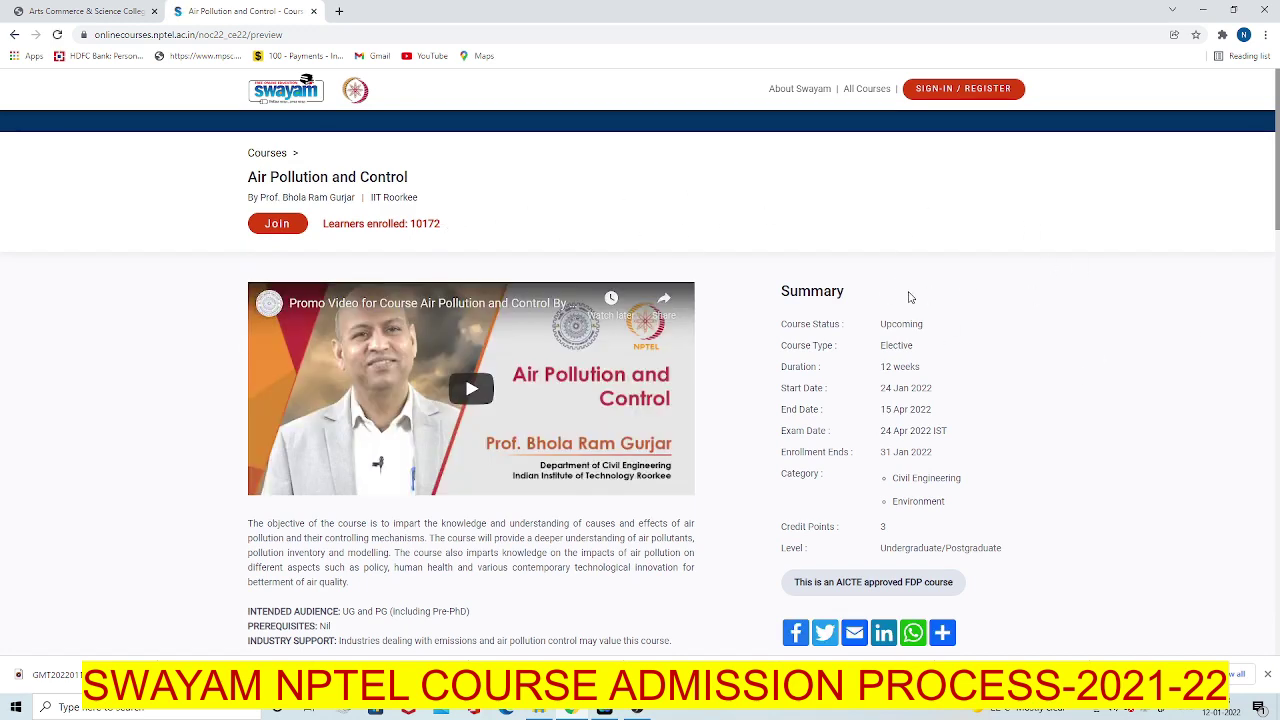
scroll(754, 400, down, 3)
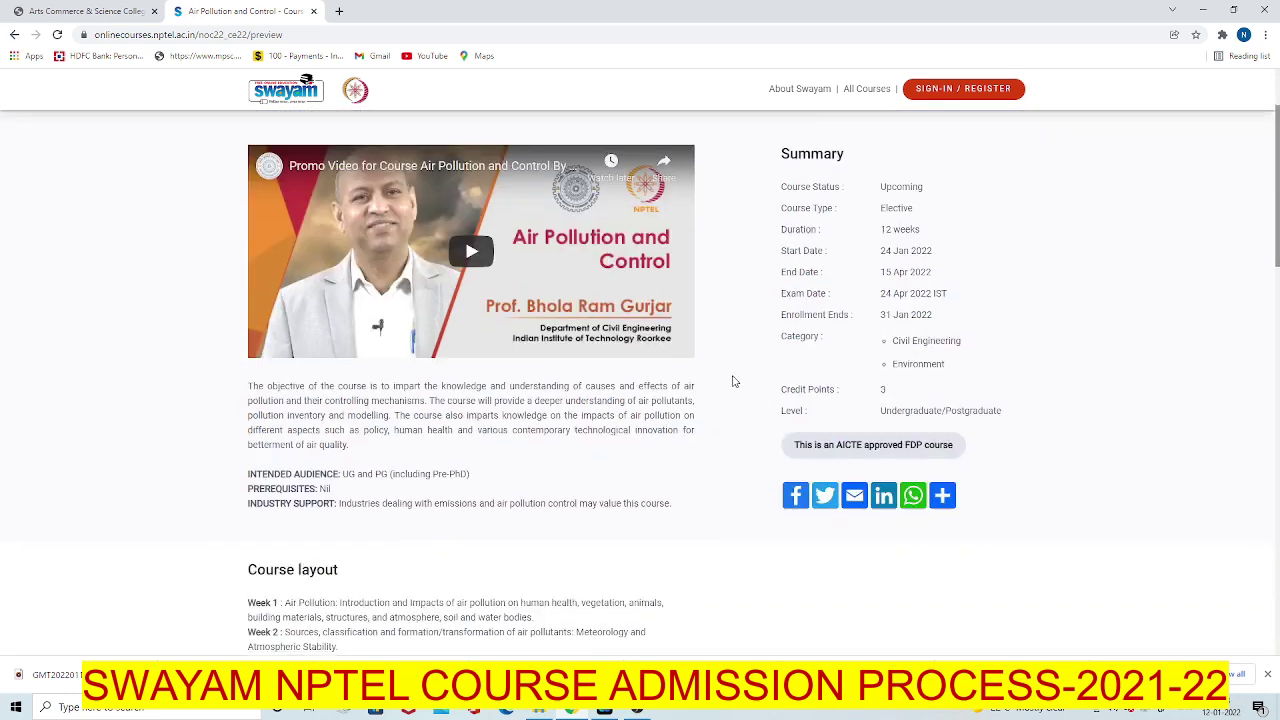
scroll(685, 386, down, 2)
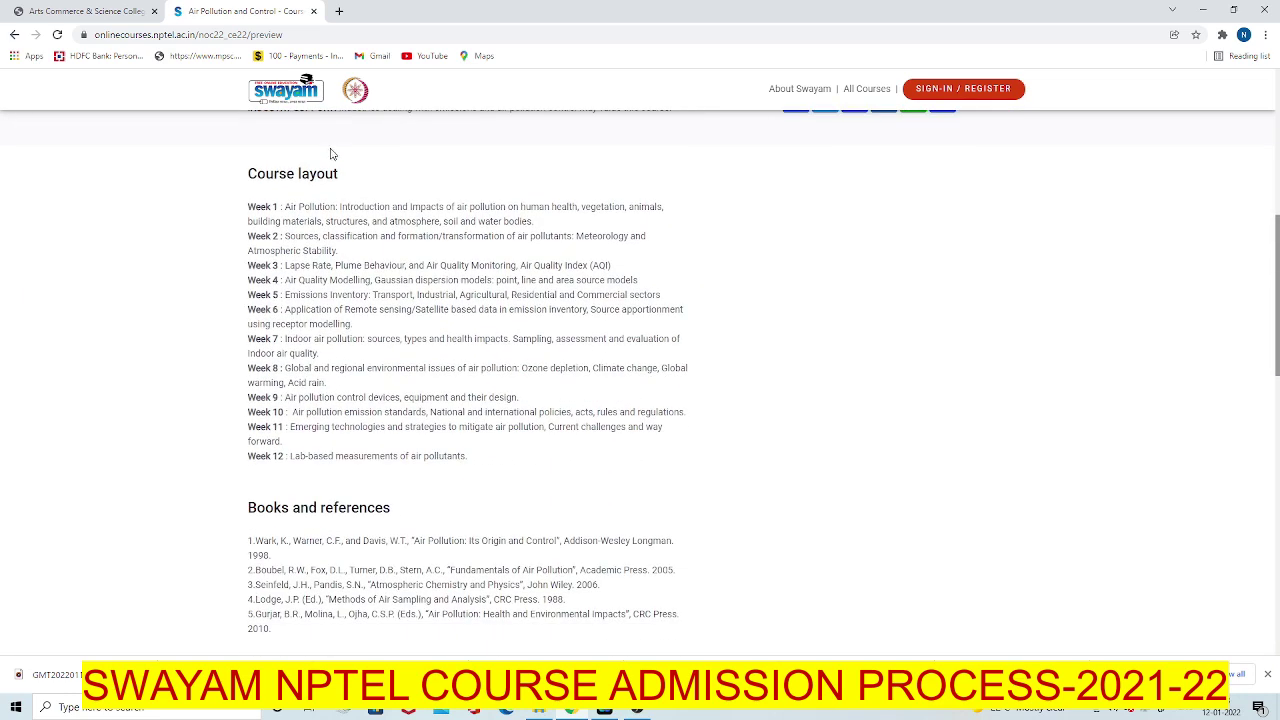
scroll(320, 378, down, 1)
scroll(452, 377, down, 3)
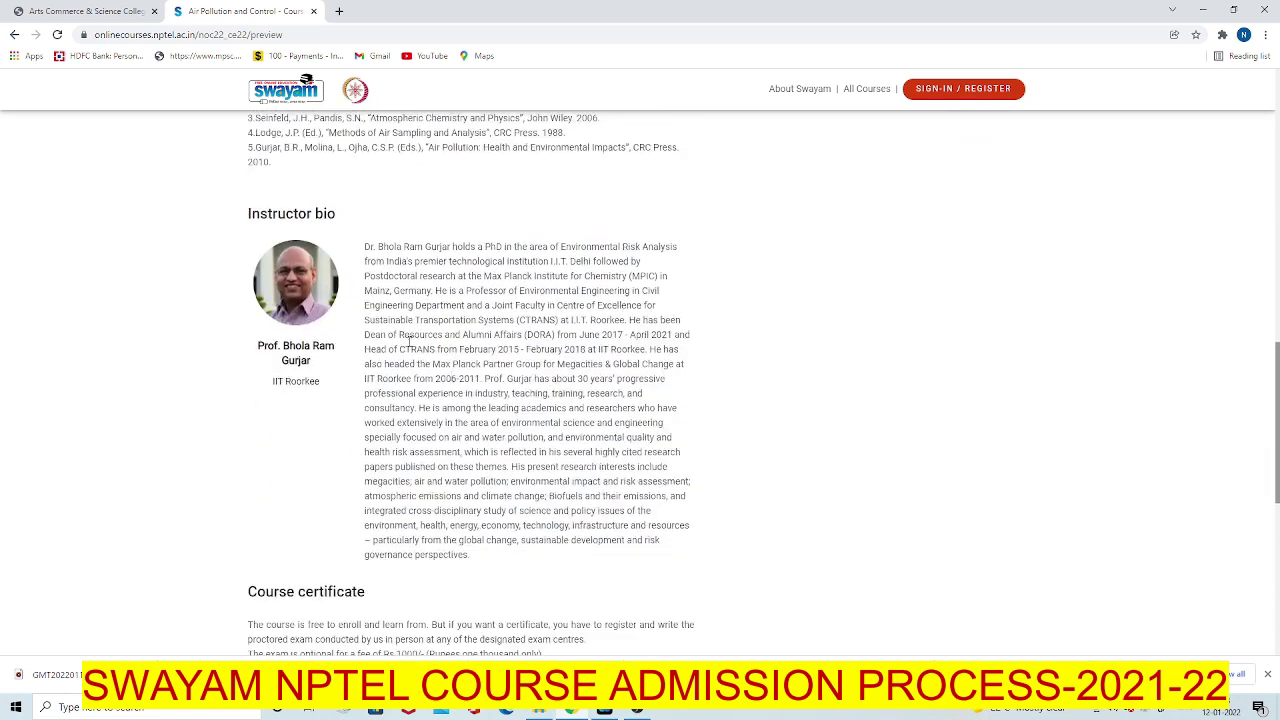
scroll(452, 377, up, 10)
scroll(965, 377, up, 1)
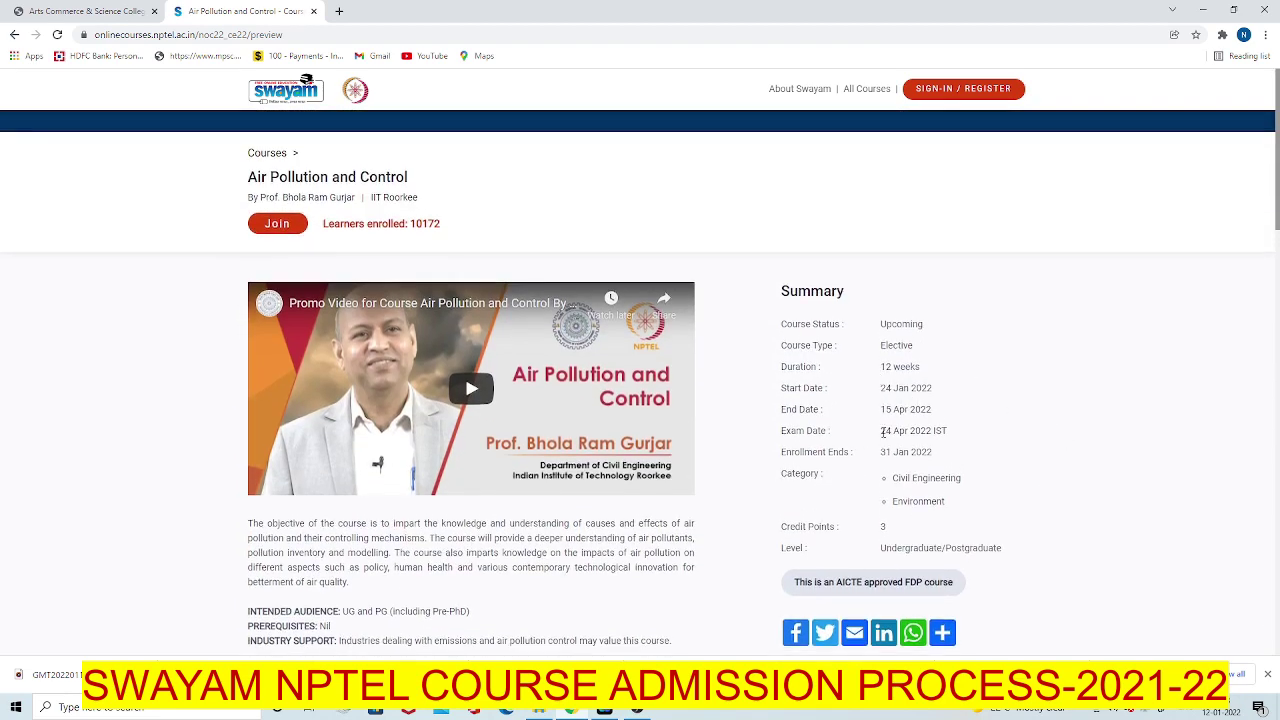
scroll(980, 434, down, 2)
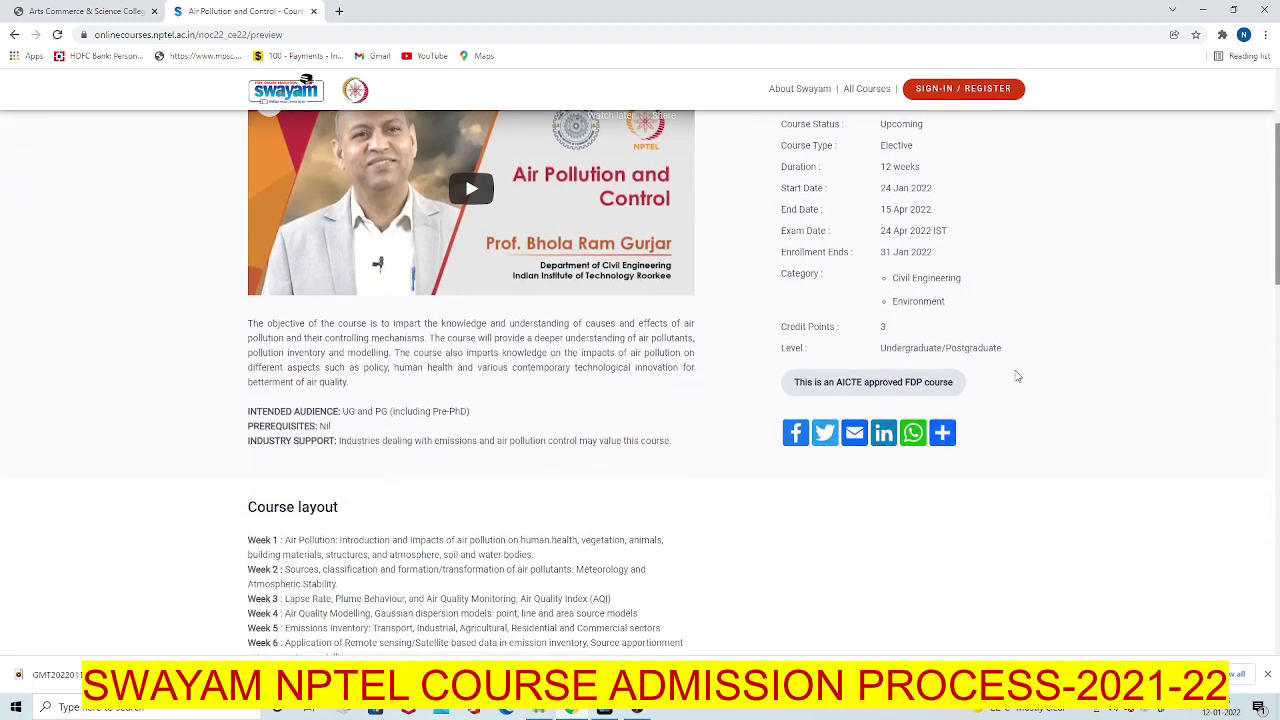
scroll(1033, 360, down, 1)
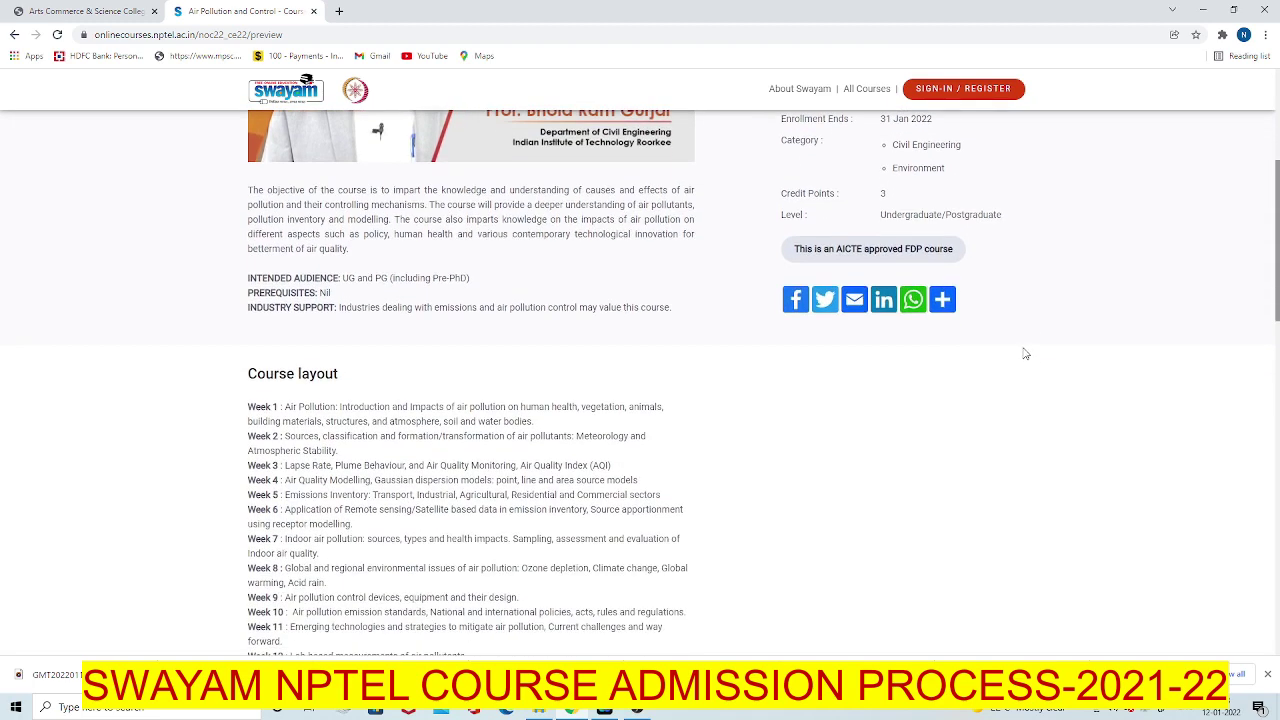
scroll(903, 377, down, 2)
scroll(846, 371, up, 4)
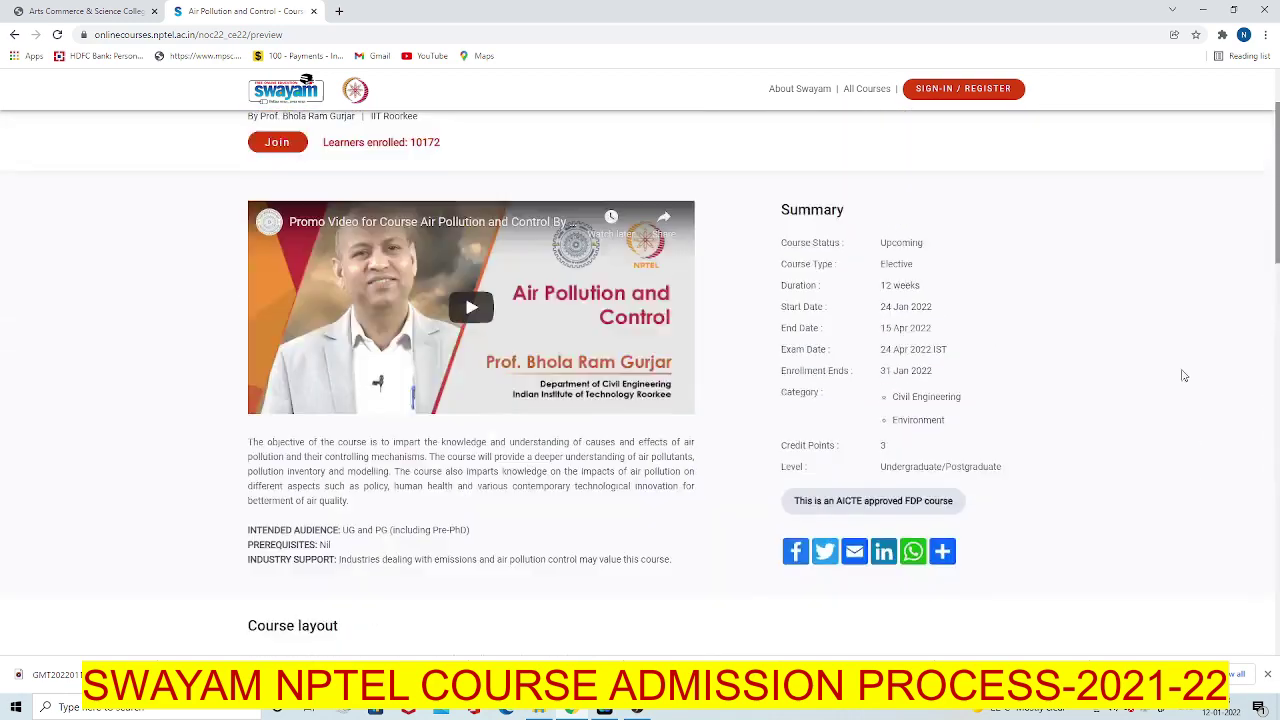
scroll(1086, 366, up, 1)
scroll(986, 346, down, 1)
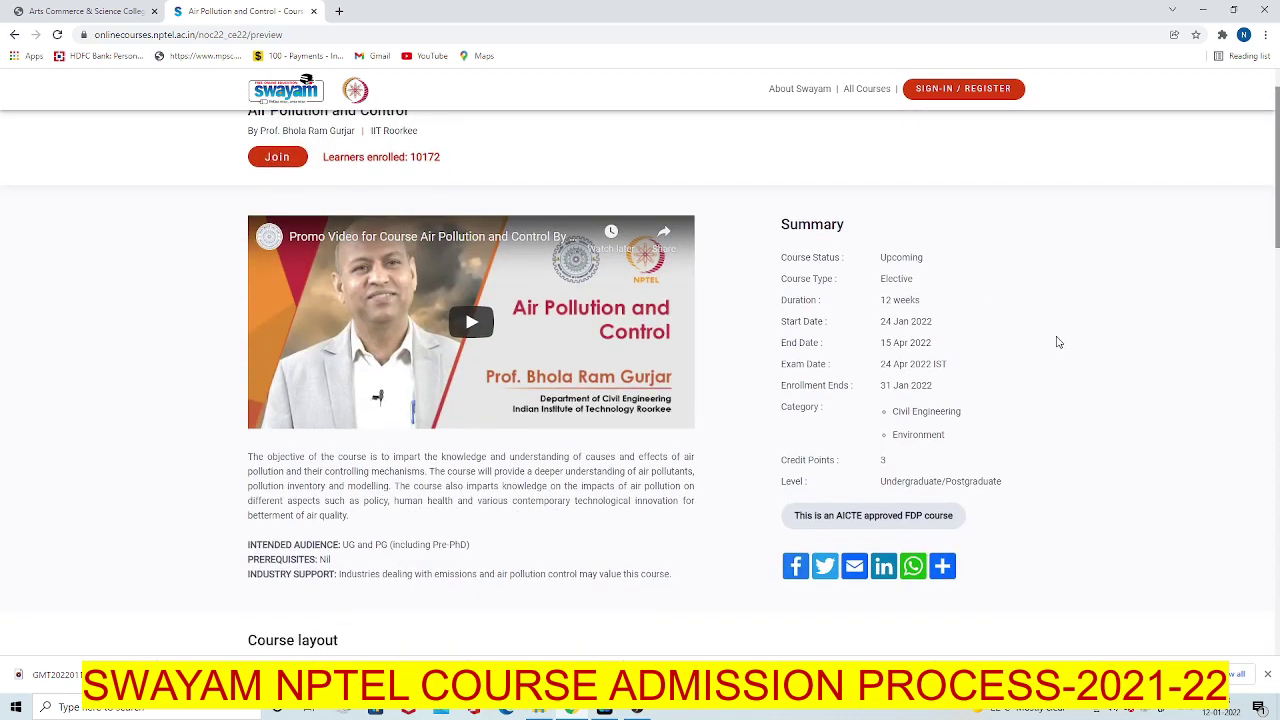
scroll(737, 323, down, 2)
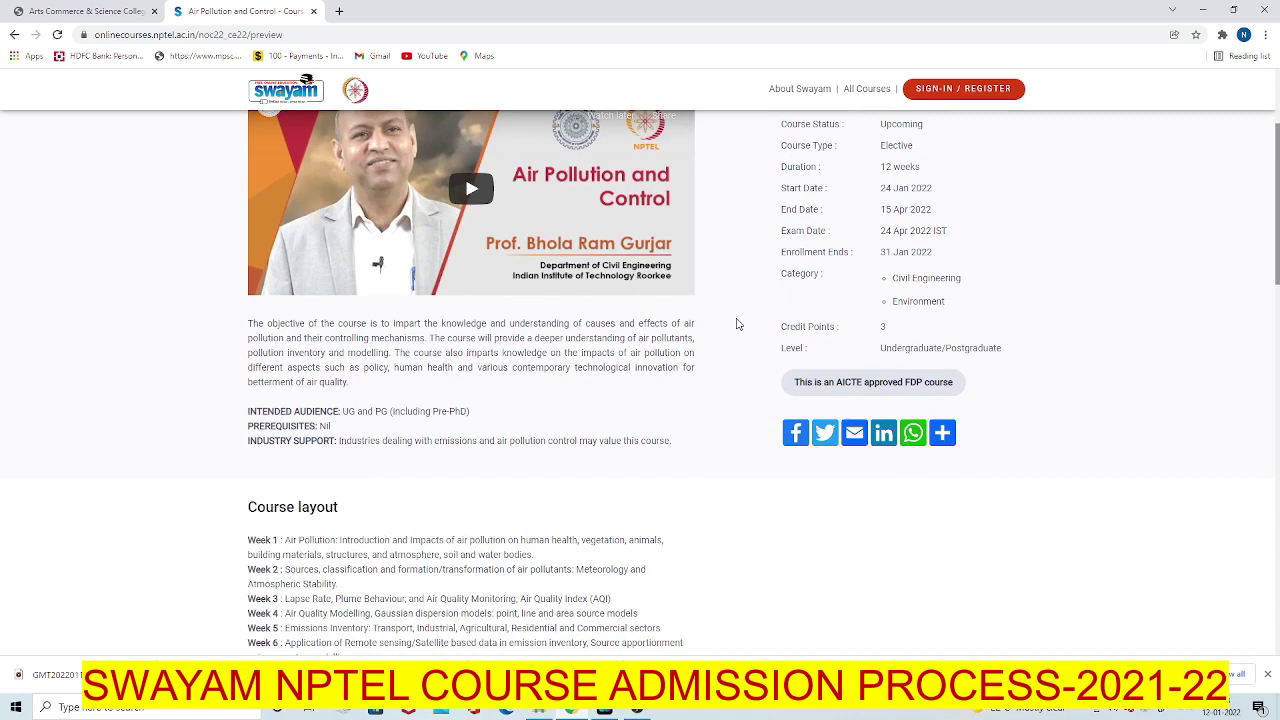
scroll(737, 323, down, 2)
scroll(737, 323, up, 3)
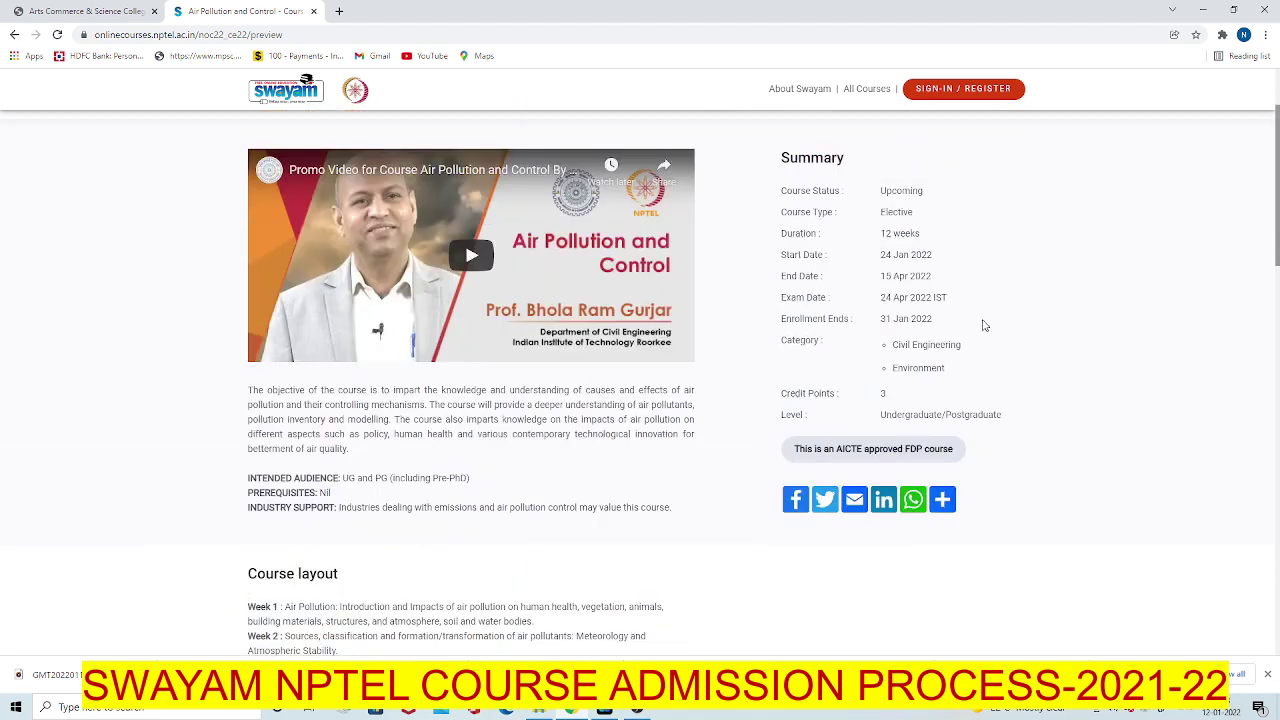
scroll(995, 330, up, 2)
scroll(914, 349, down, 1)
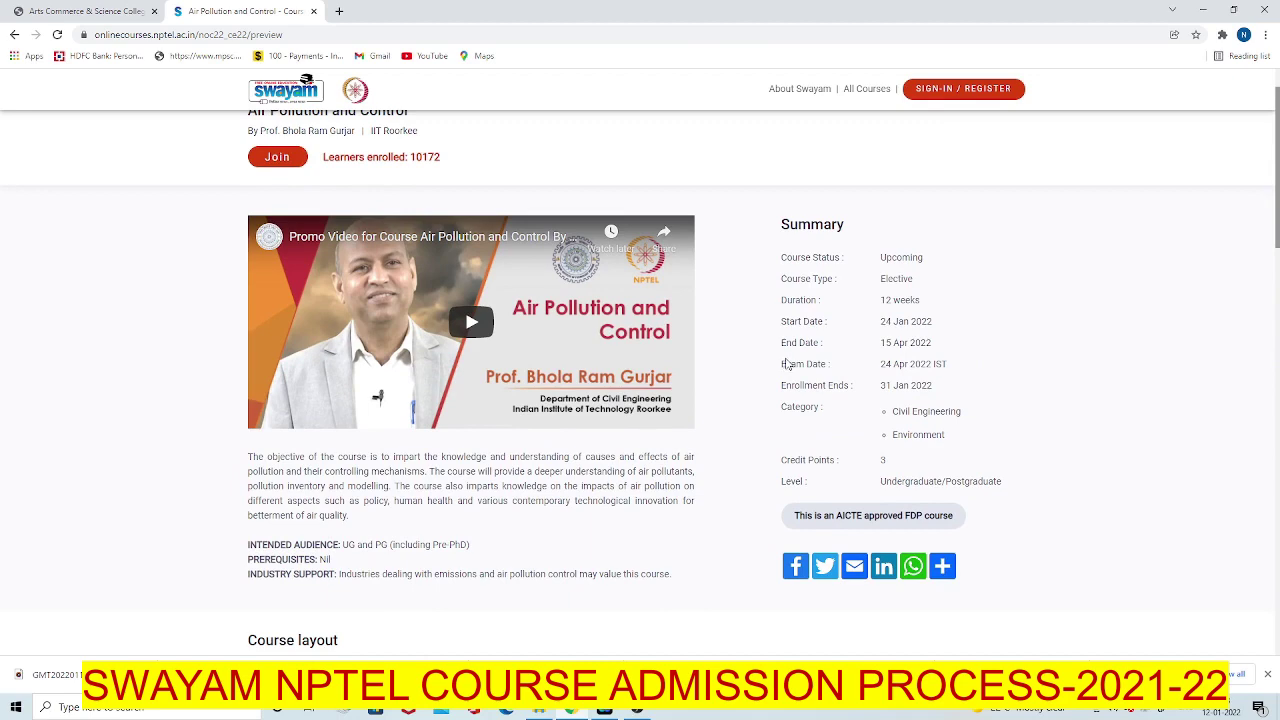
scroll(726, 378, down, 7)
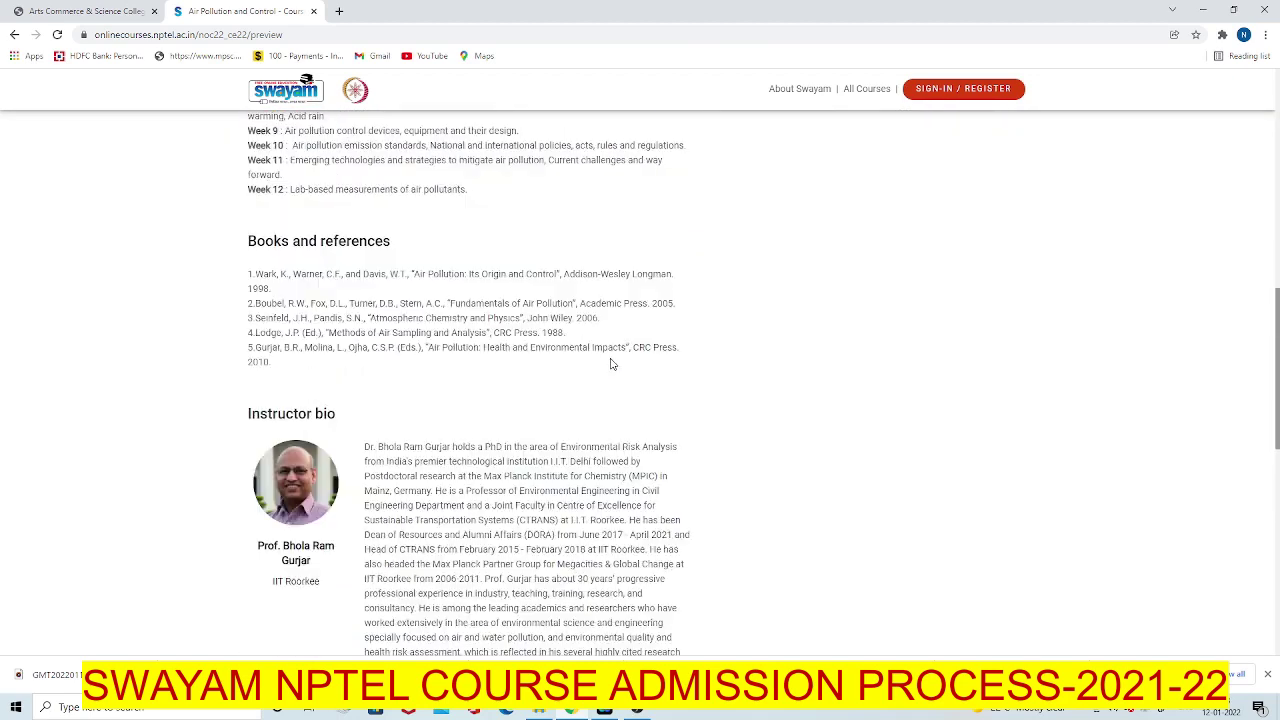
scroll(612, 364, down, 5)
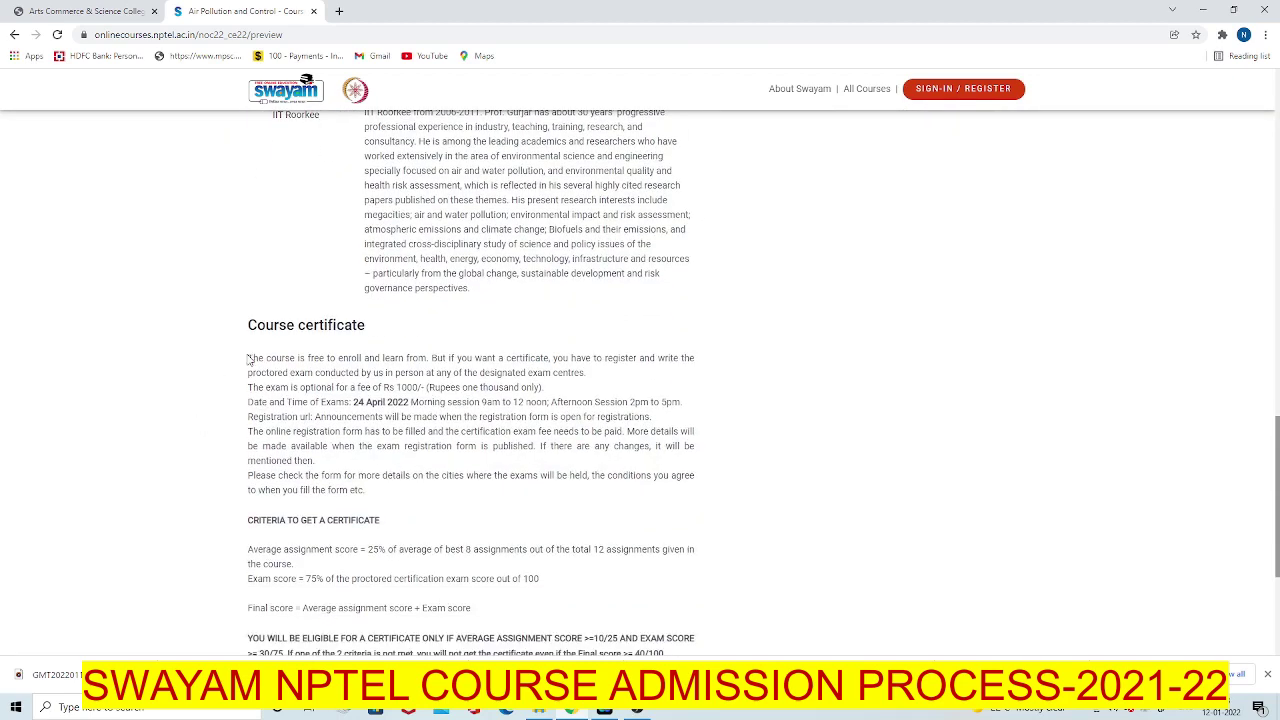
Highlight the Course certificate paragraph and the Rs 1000/- exam fee, then scroll back to the title
drag(249, 360, 421, 492)
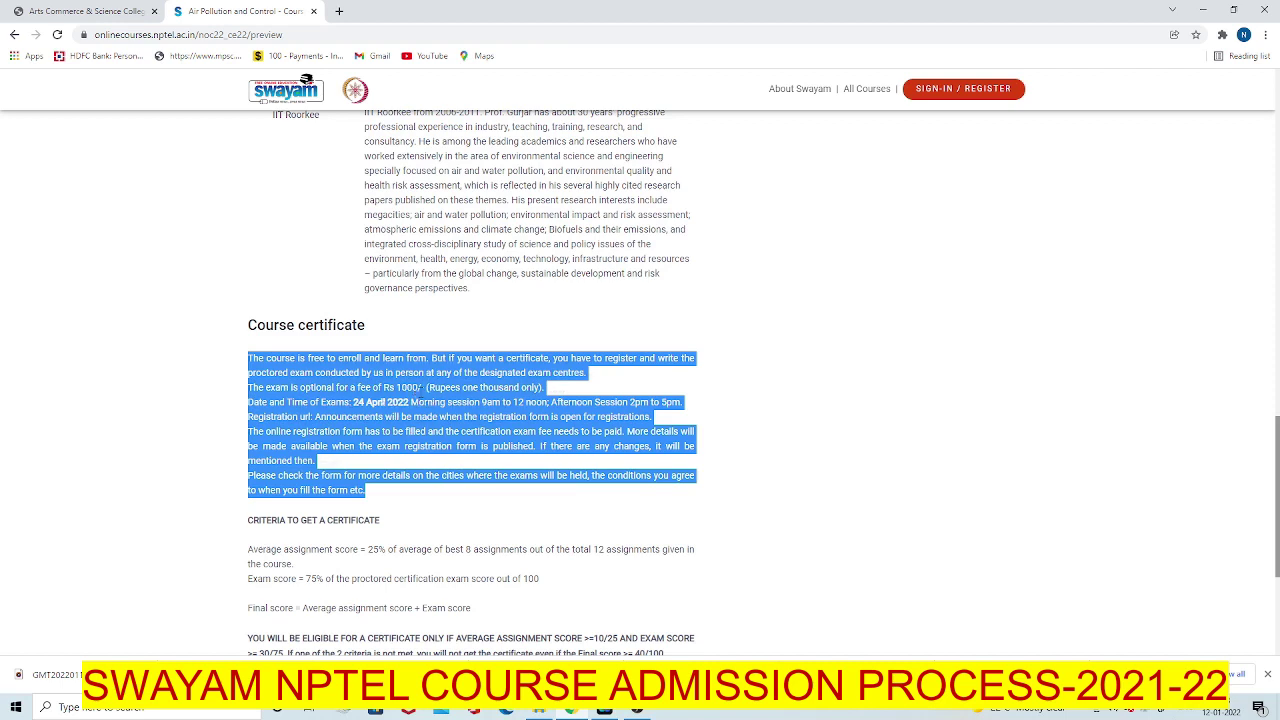
click(421, 388)
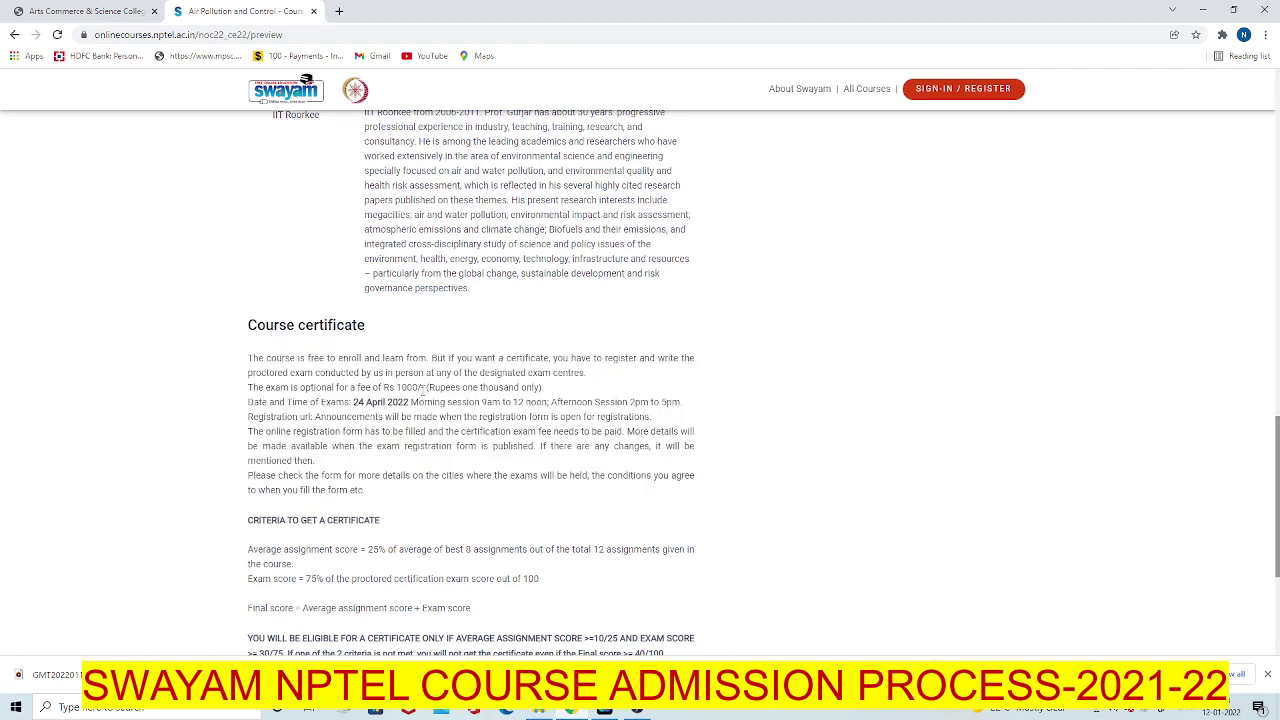
drag(397, 387, 424, 388)
click(429, 429)
scroll(404, 410, down, 1)
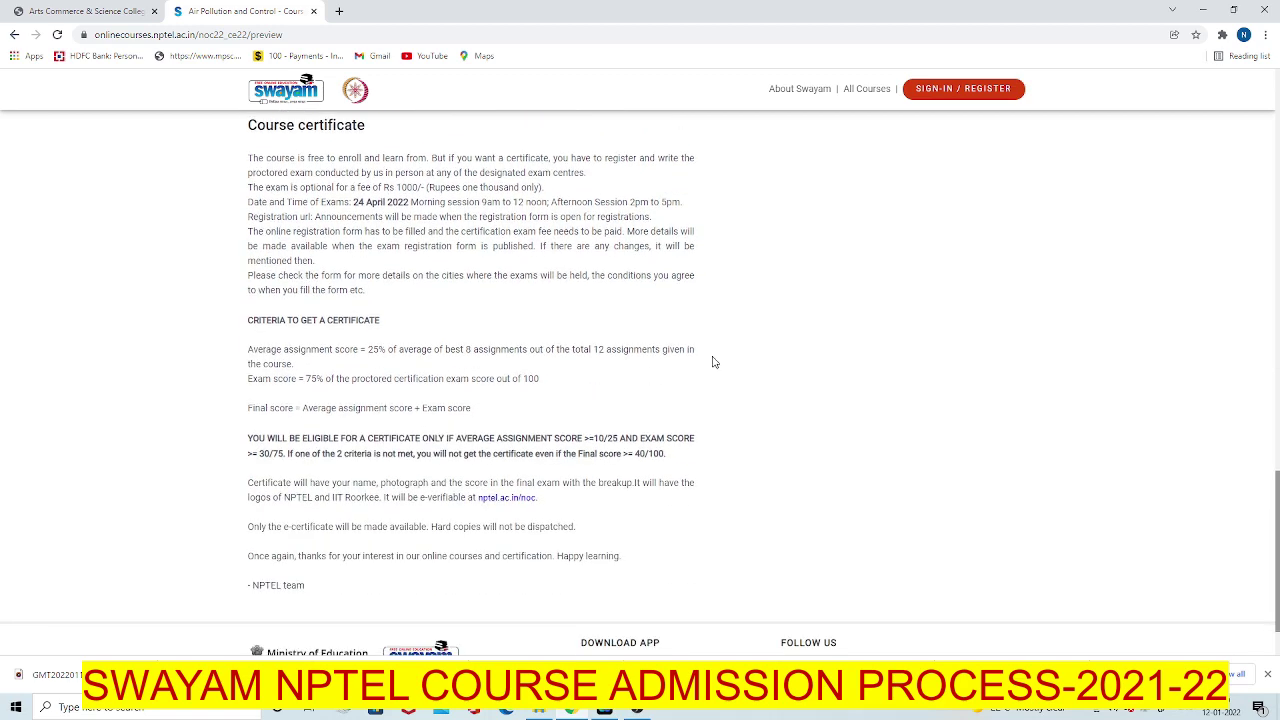
scroll(983, 354, up, 6)
scroll(1277, 320, up, 5)
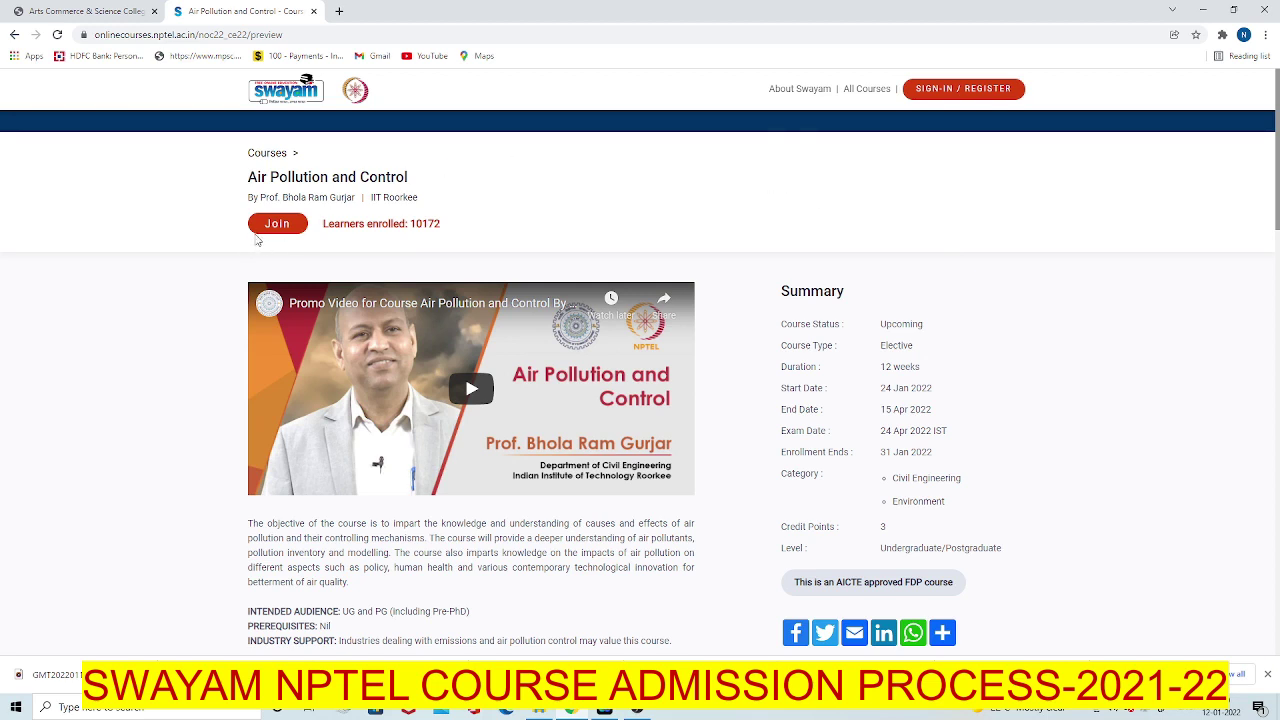
Use the red Join button on Air Pollution and Control to reach the SWAYAM login page
click(290, 224)
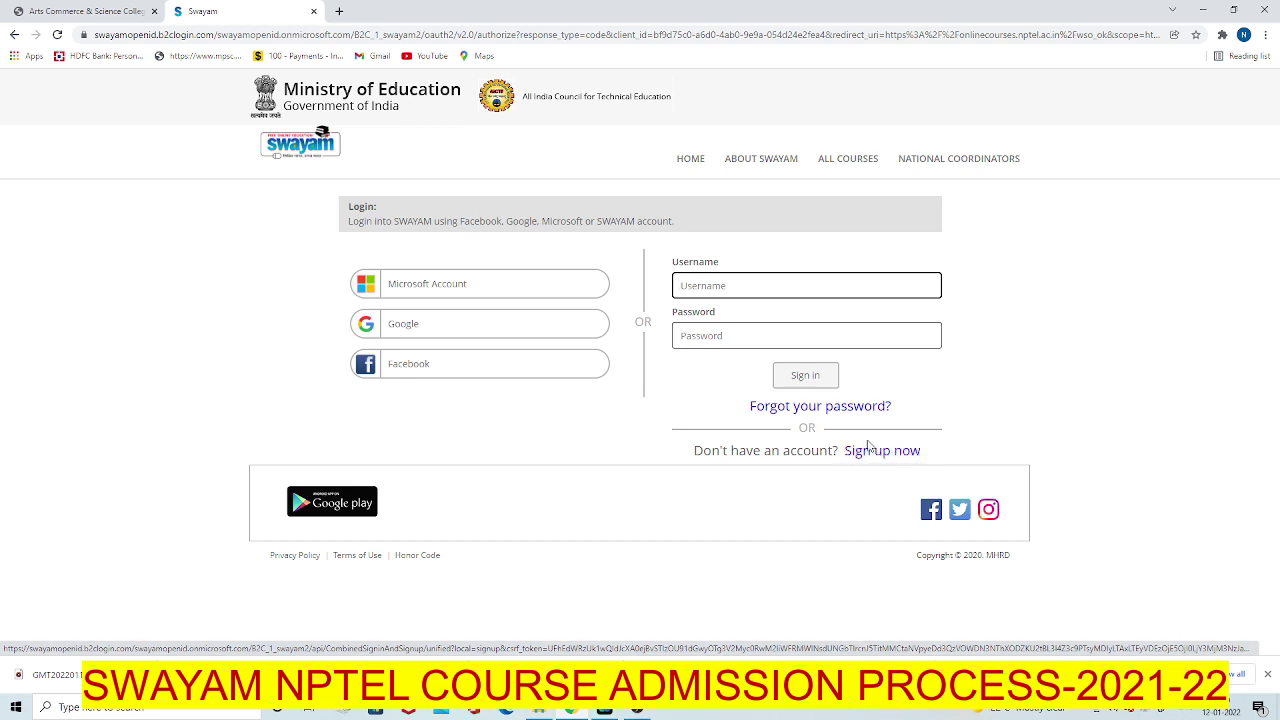
Switch to the Sign up now form and enter the chosen account username
click(858, 455)
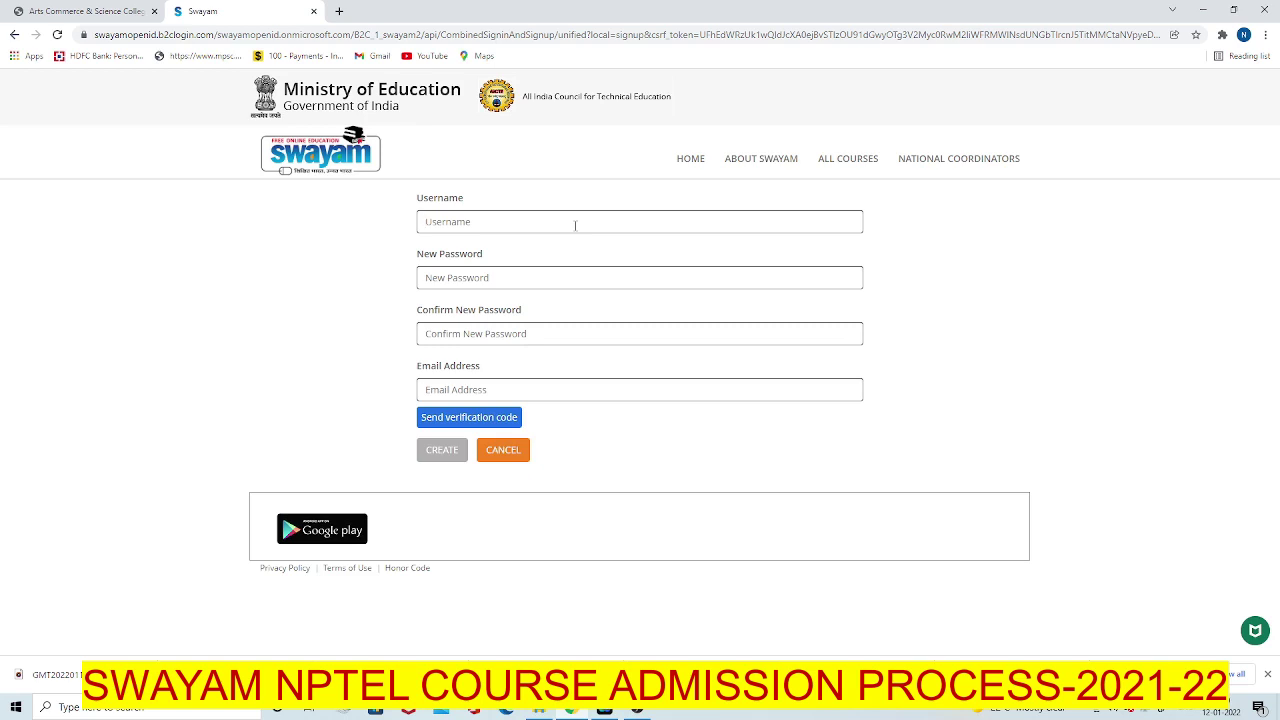
text(Demo)
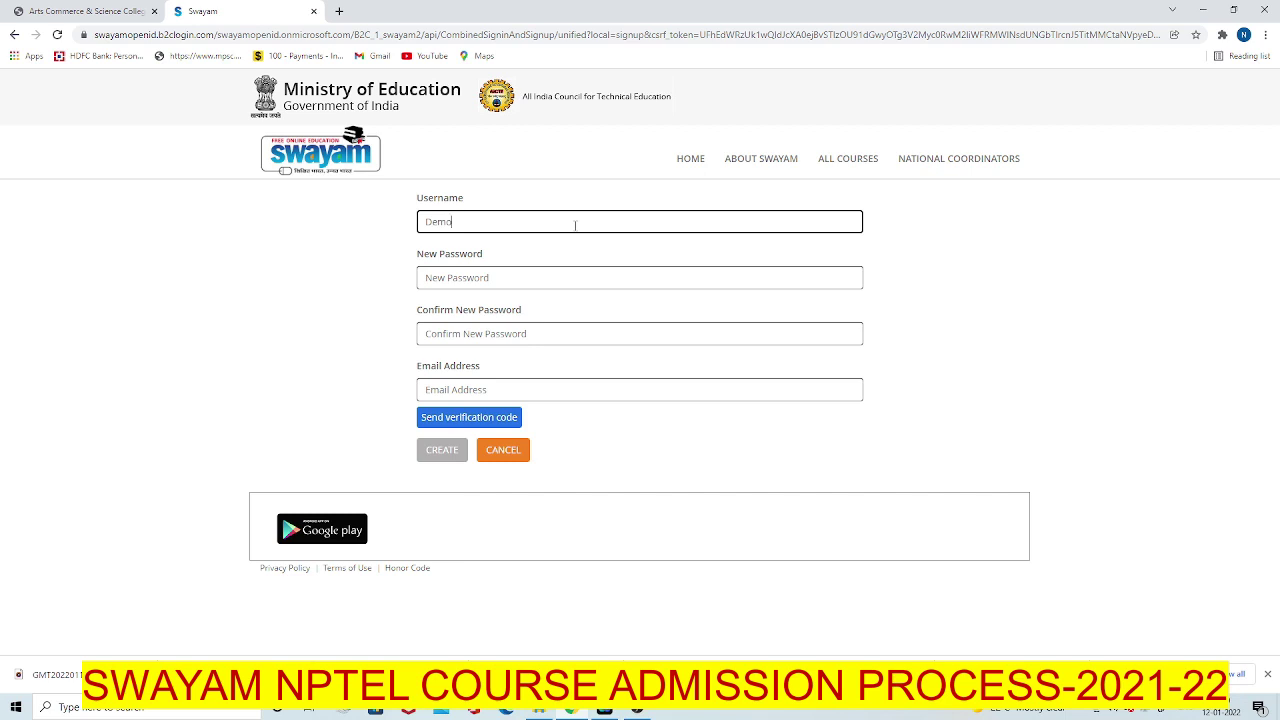
text(N)
text(p)
text(npte)
text(l)
Type the account password into New Password and Confirm New Password, correcting a typo in the confirmation
click(584, 276)
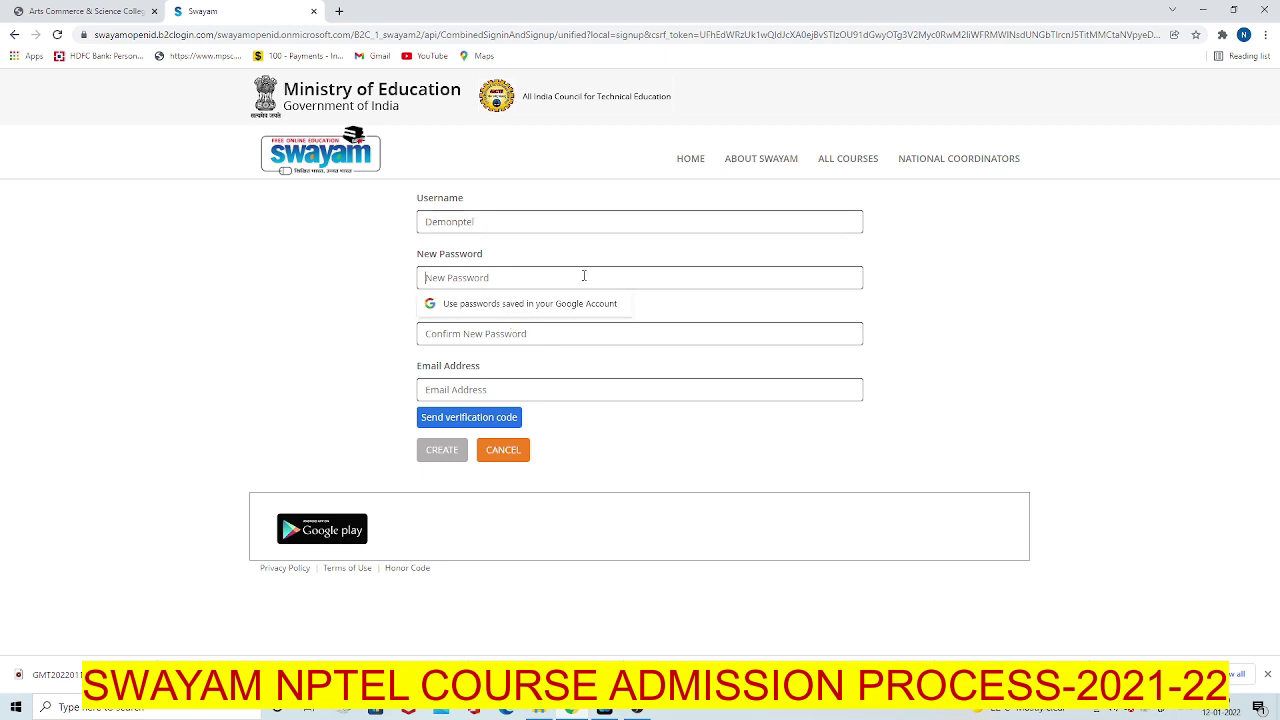
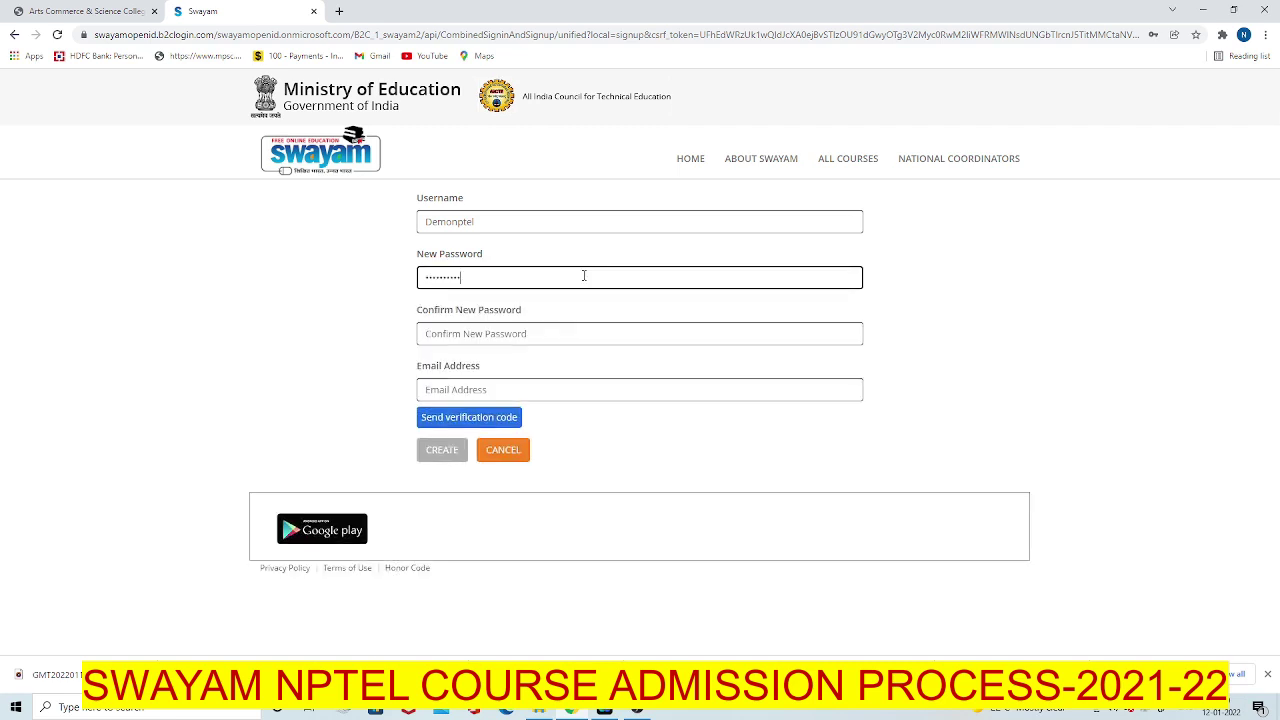
click(585, 336)
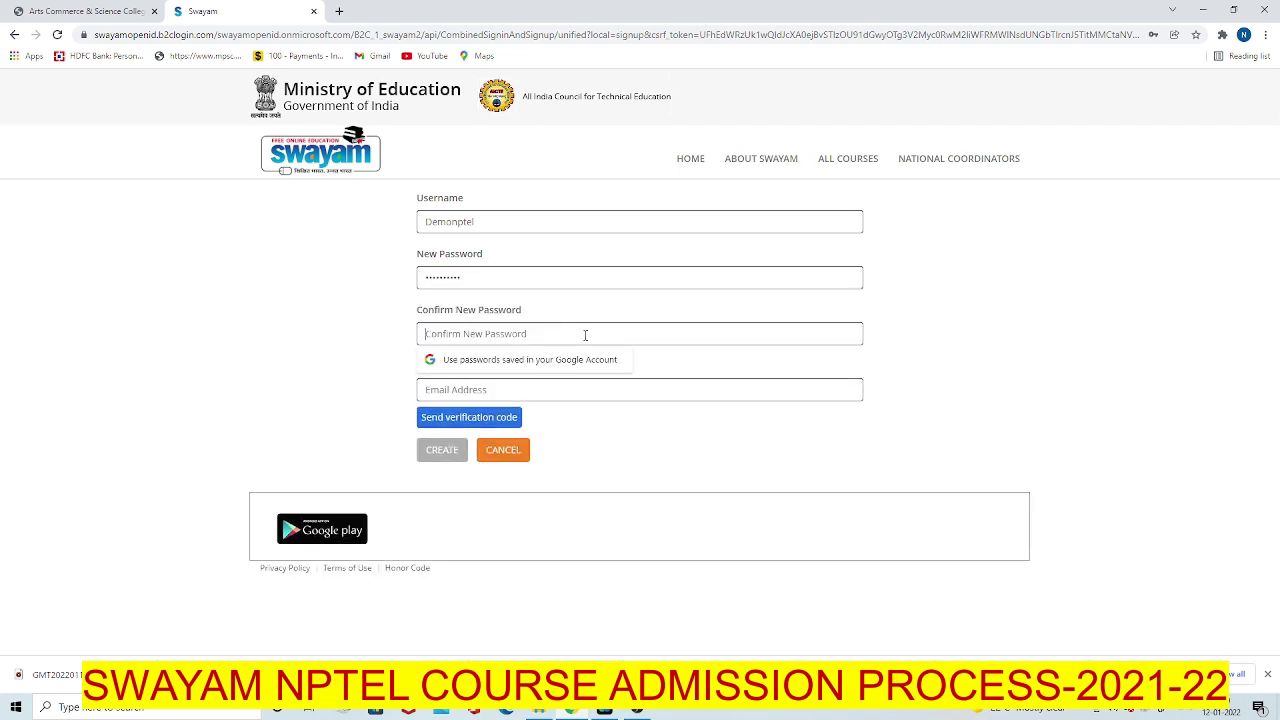
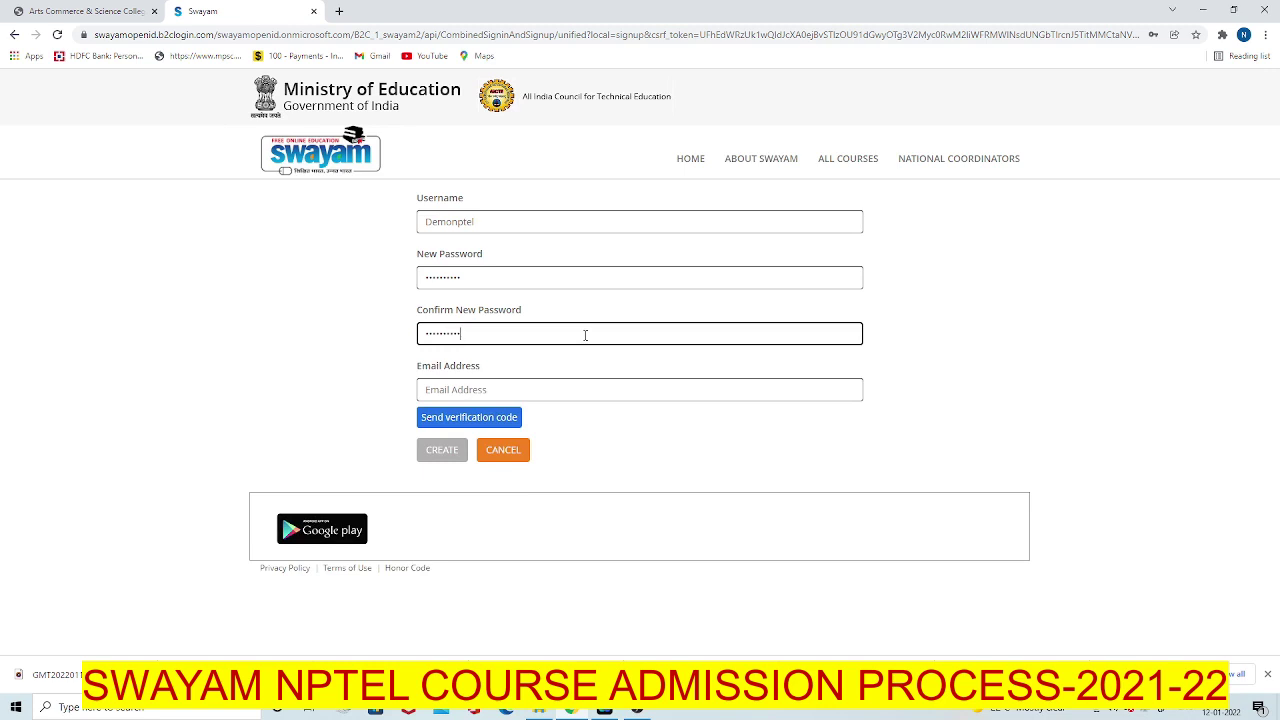
click(560, 392)
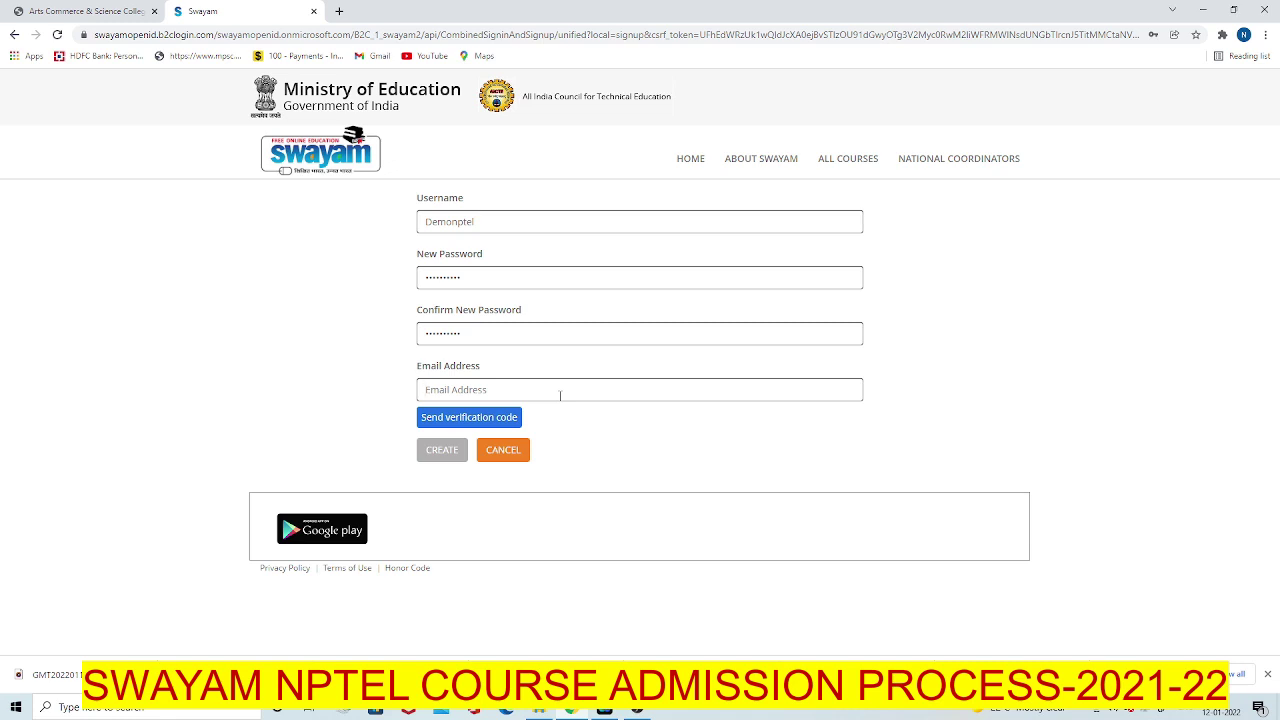
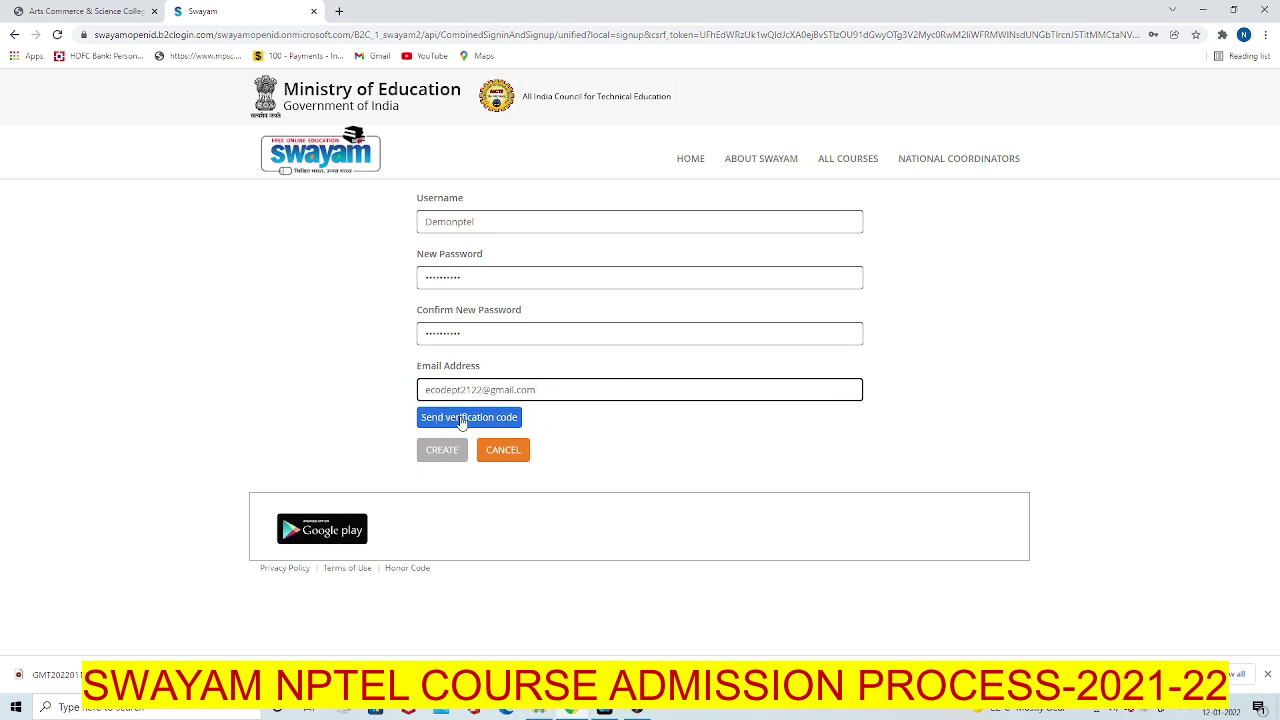
Enter the e-mail address, then recheck the username, new password and confirmation fields
click(503, 221)
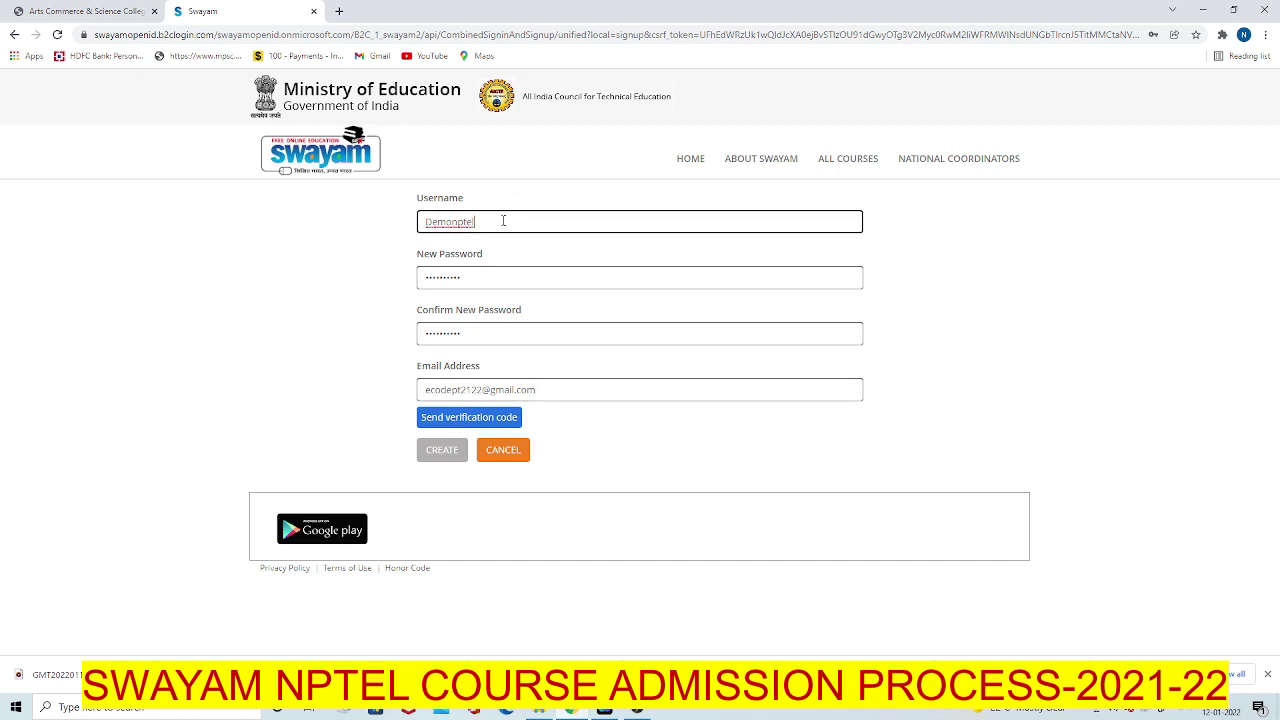
click(507, 276)
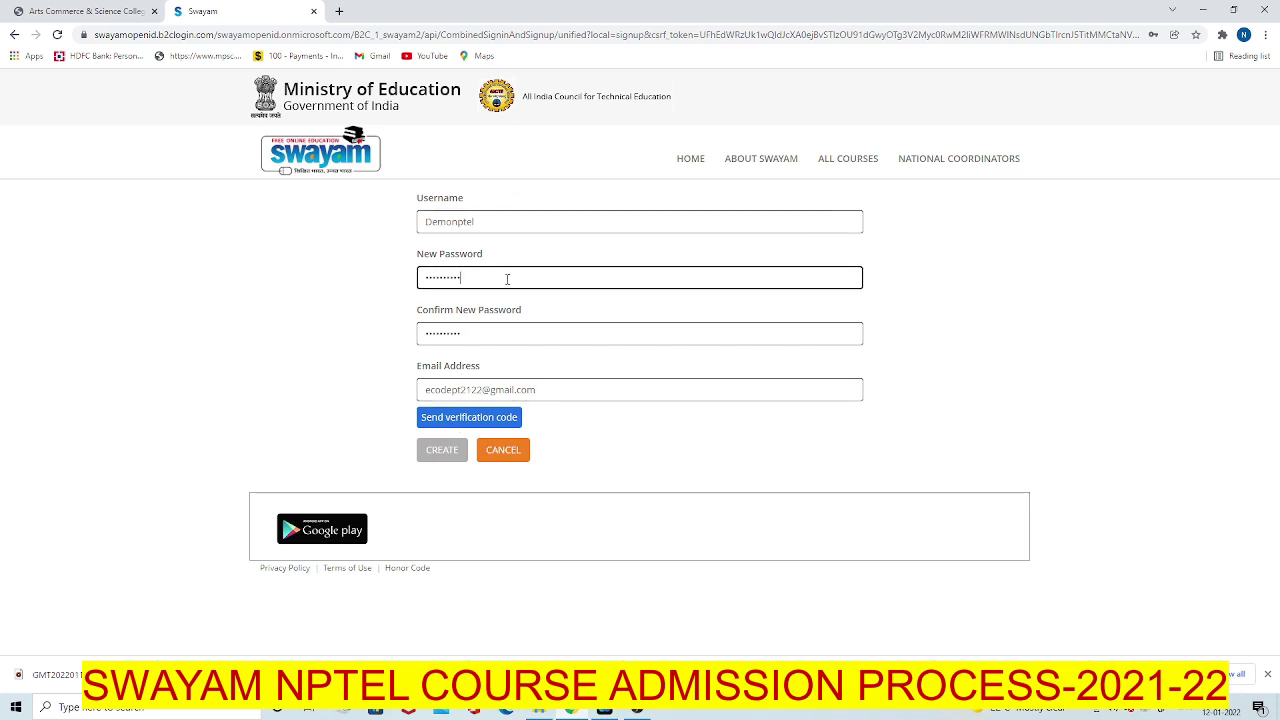
click(498, 333)
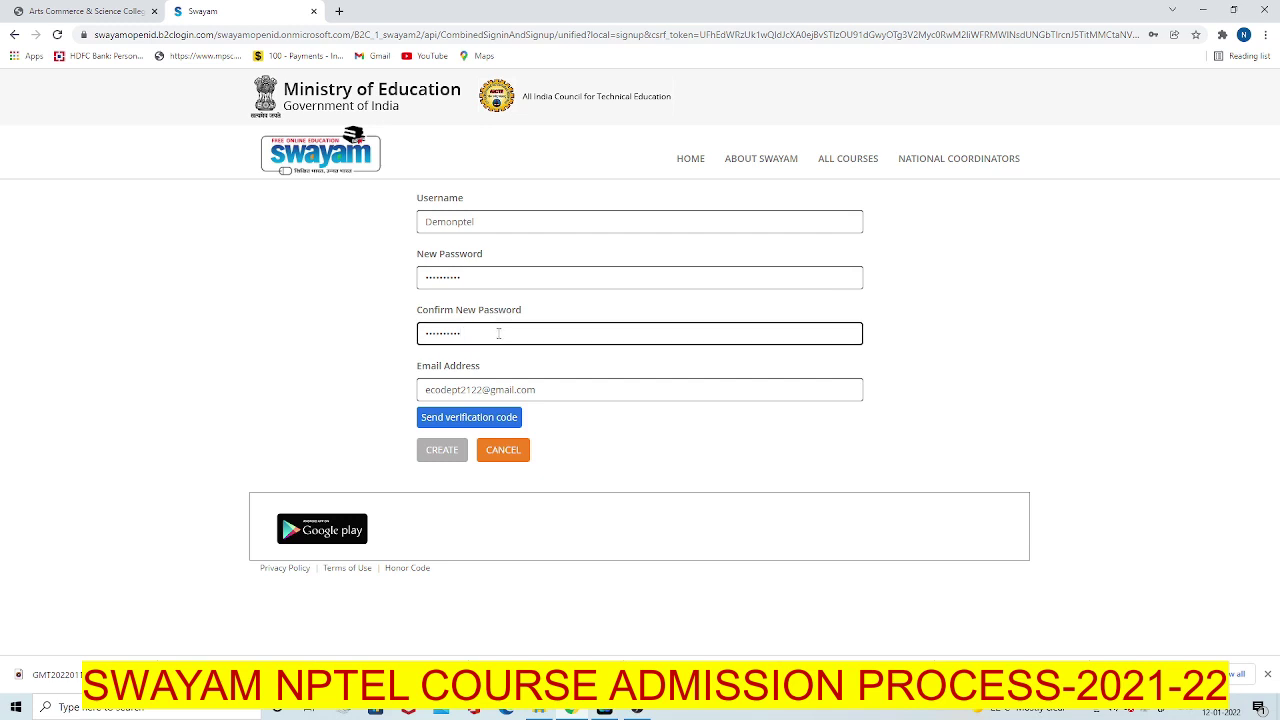
click(547, 392)
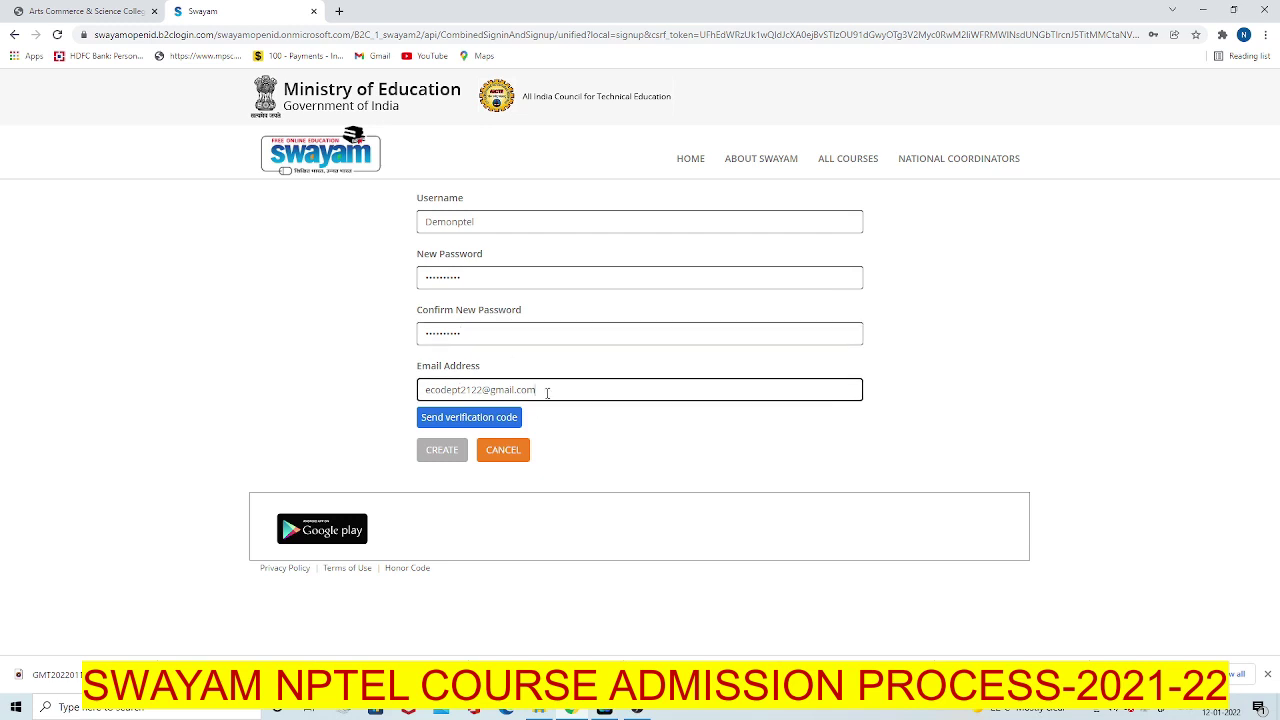
Request a verification code for the sign-up e-mail and verify it with the code received
click(485, 418)
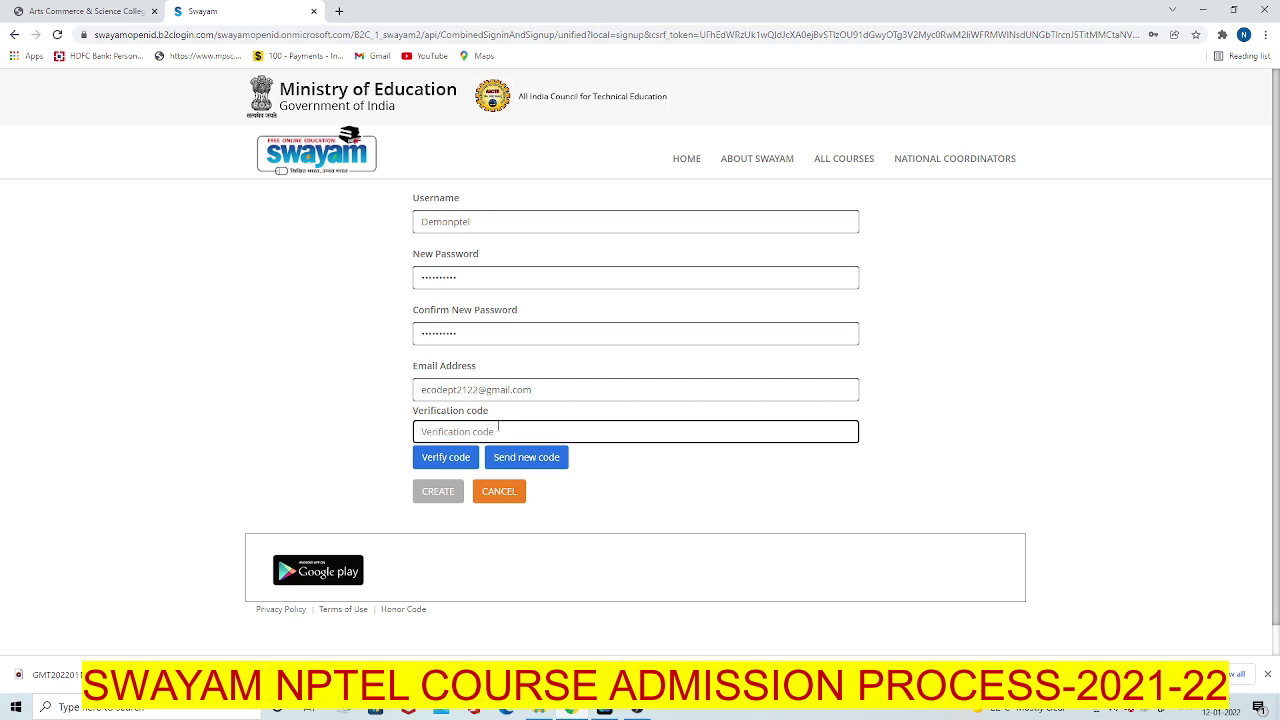
click(446, 458)
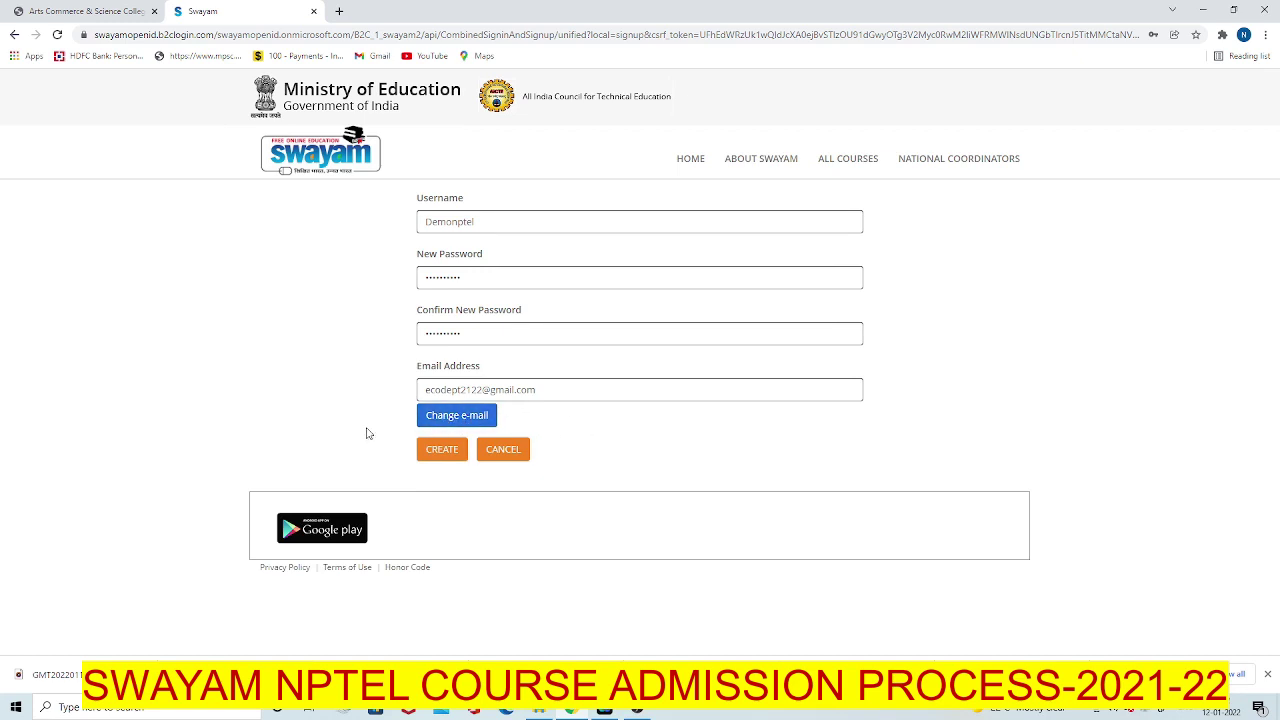
Create the SWAYAM account from the completed sign-up form
click(438, 454)
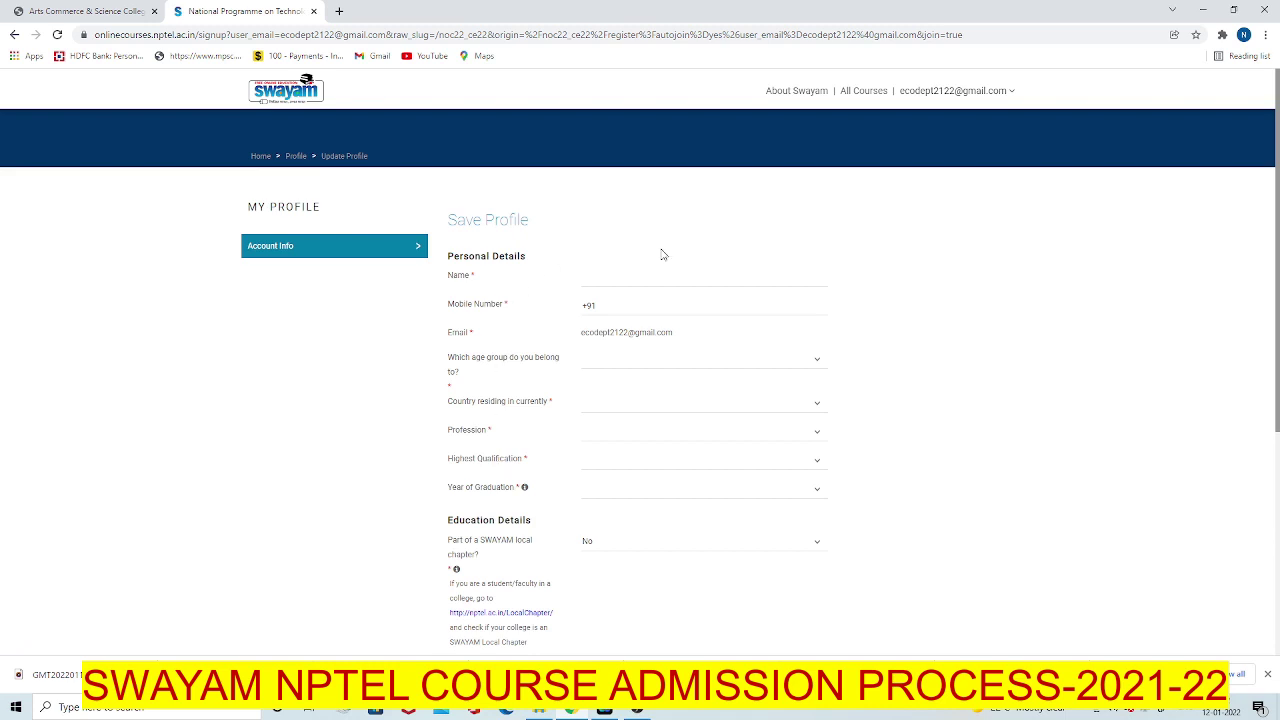
Enter the learner's name and mobile number on the Save Profile form
click(631, 284)
text(DEMO NPTEL 3140)
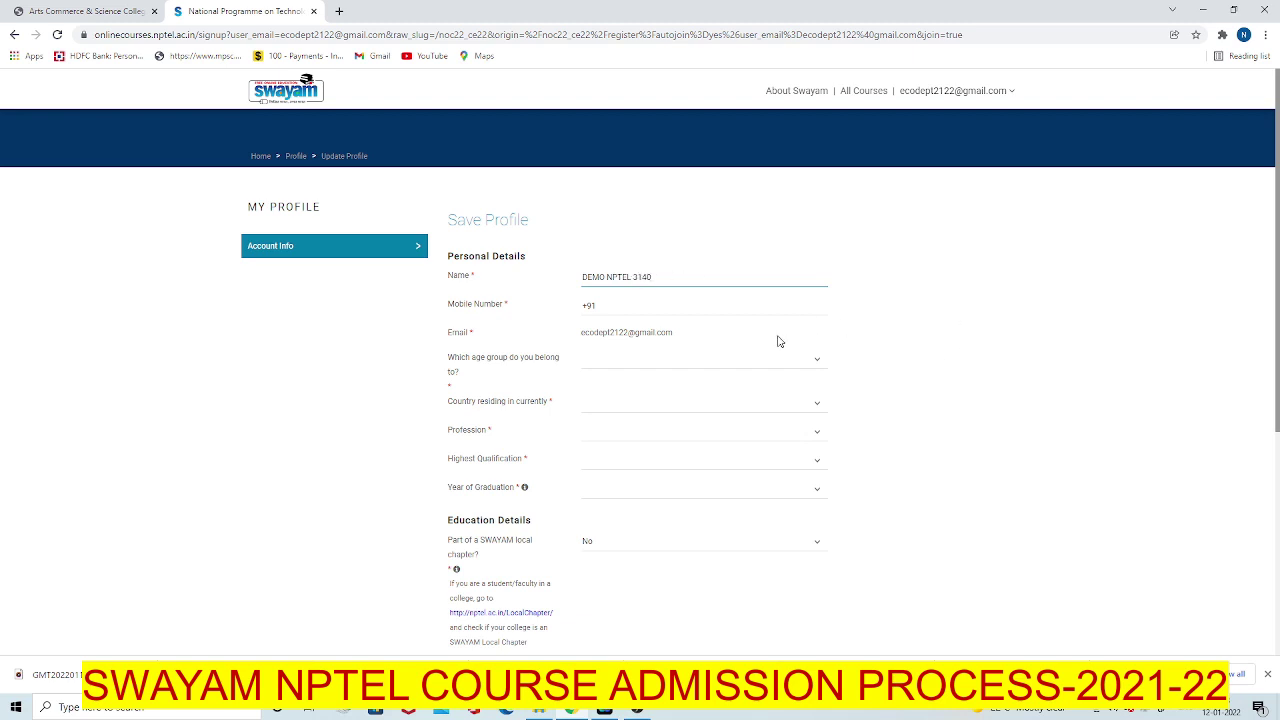
click(758, 310)
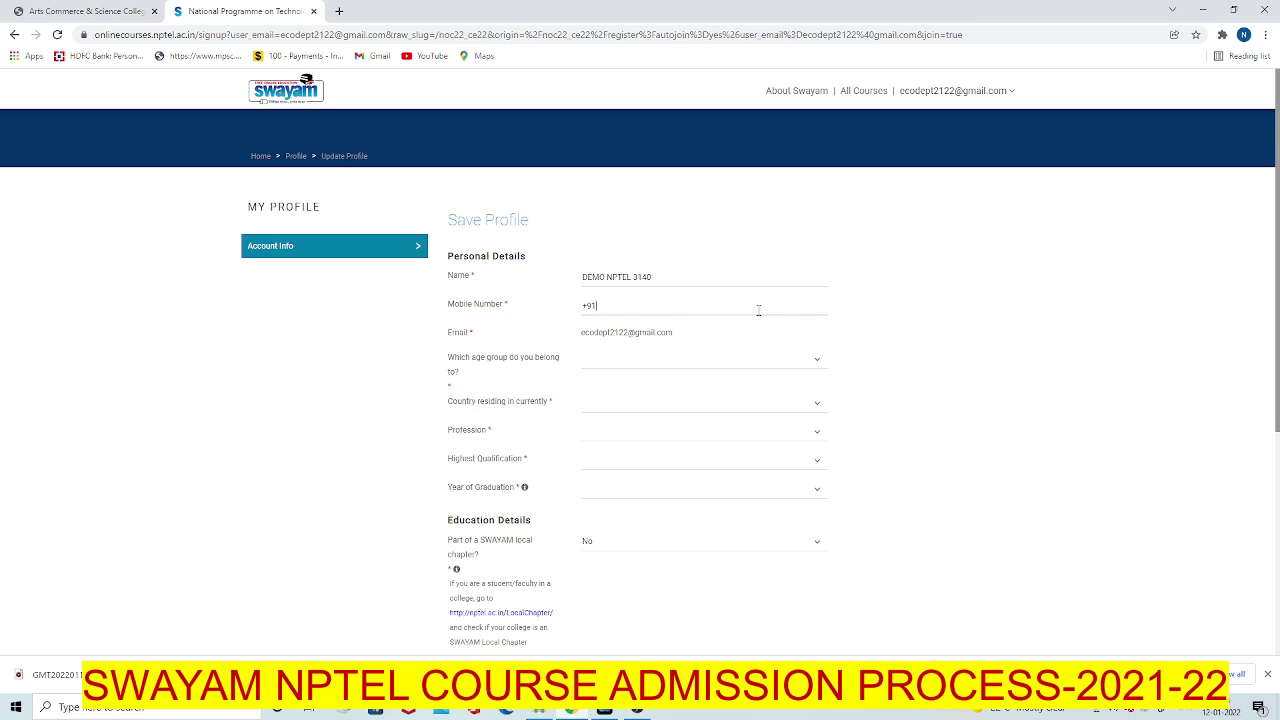
Choose age group 30-40 and country India
click(638, 363)
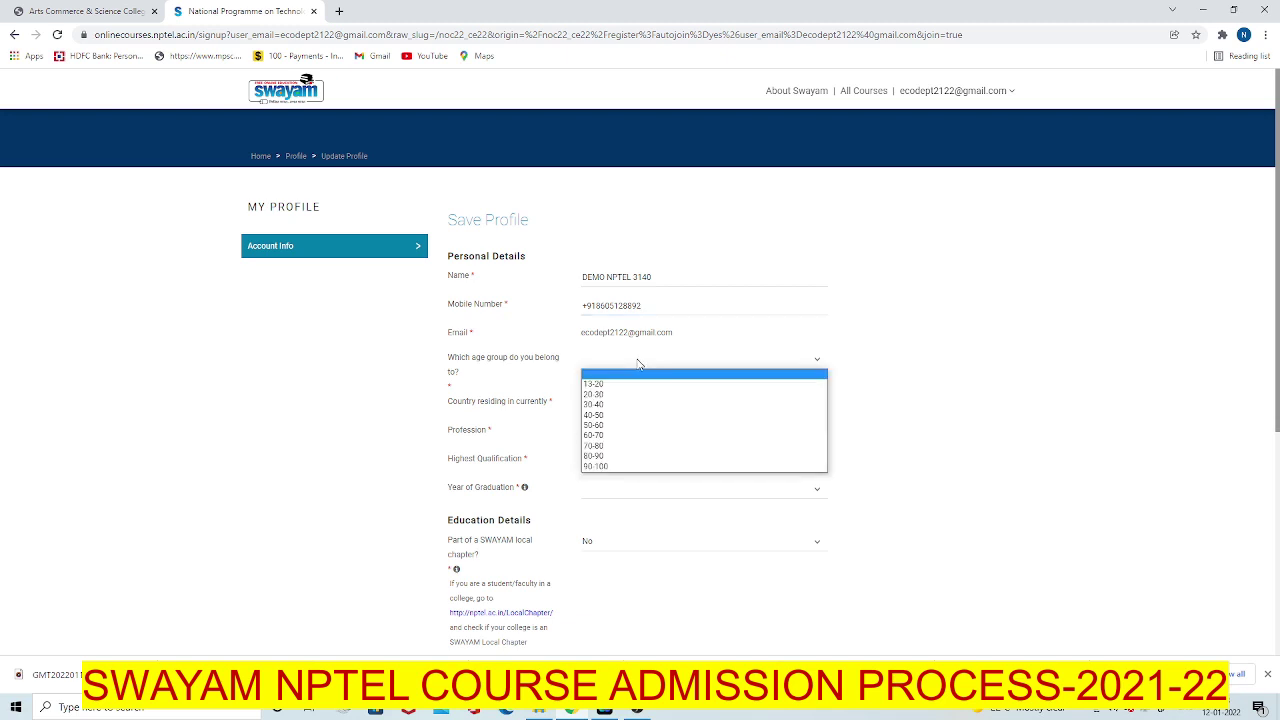
click(611, 404)
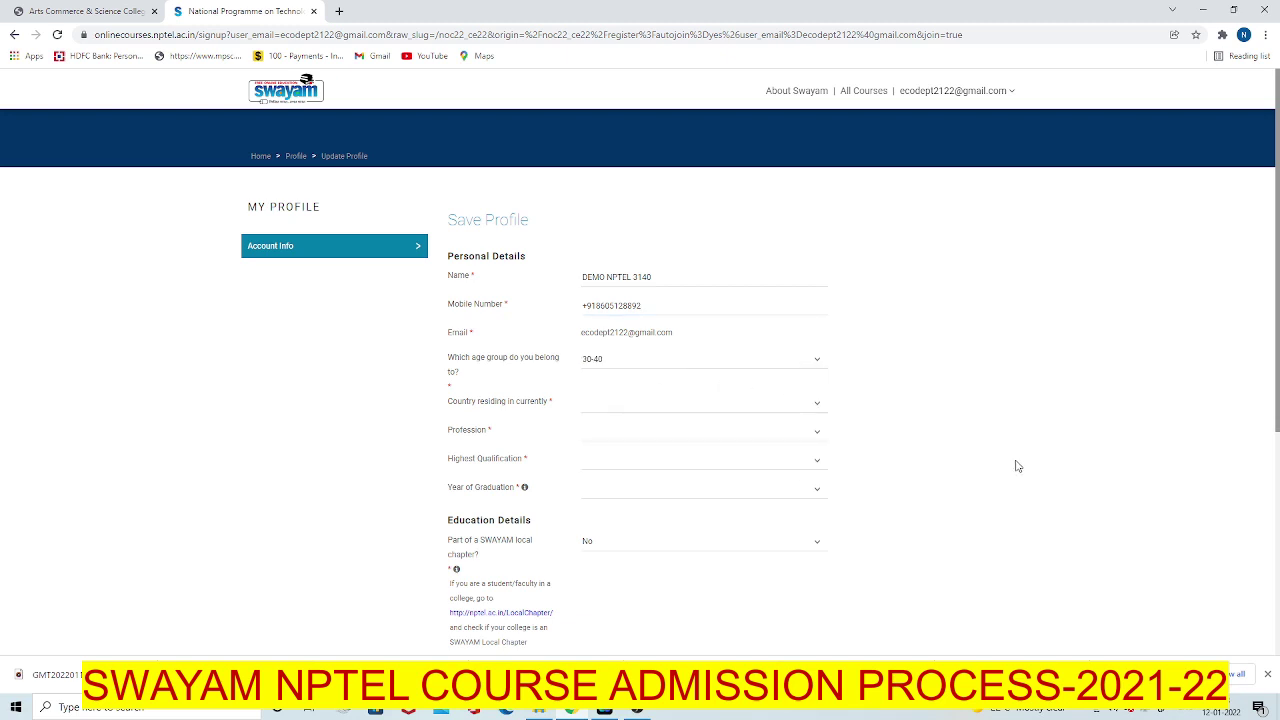
click(604, 405)
click(605, 428)
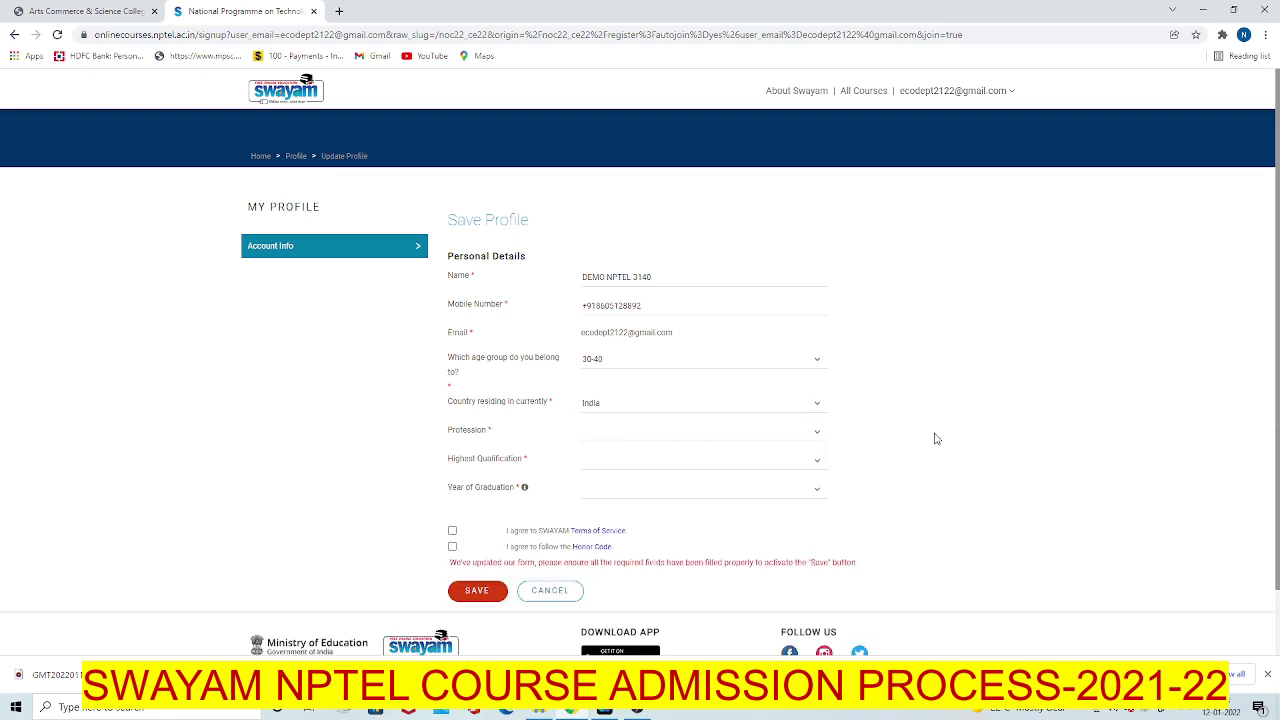
click(612, 441)
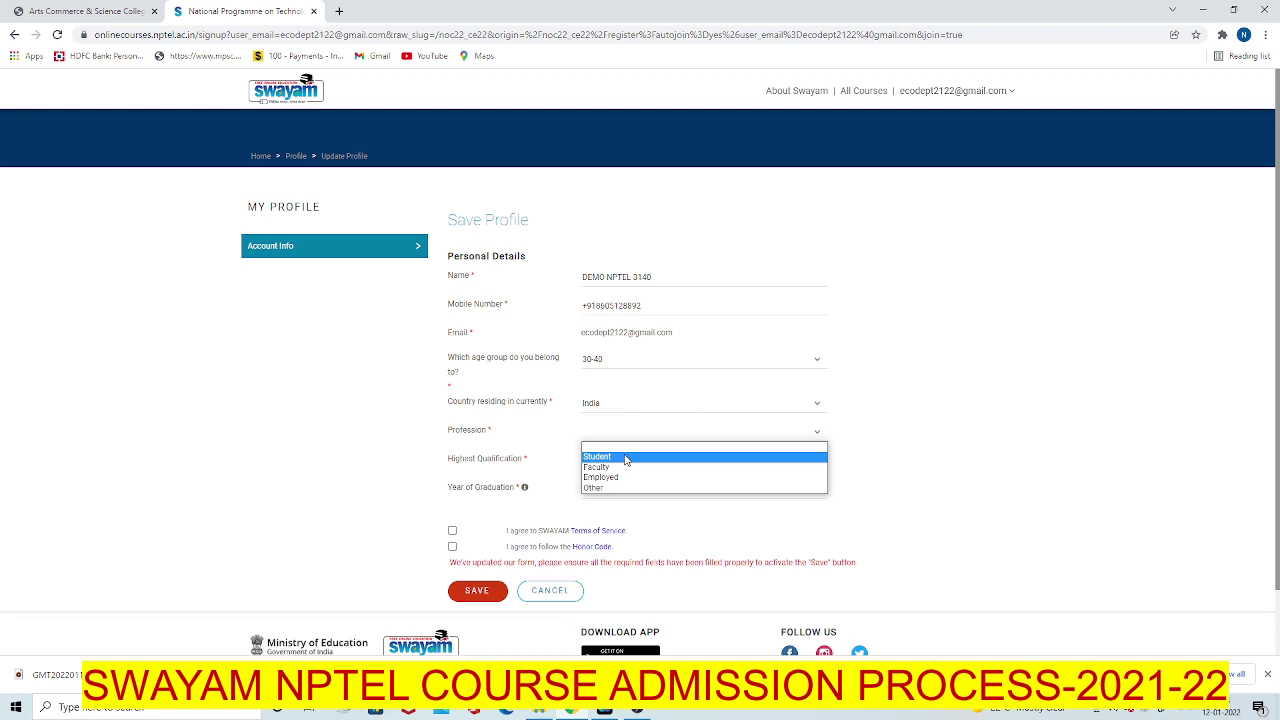
Choose Student as profession and 3 Year - Bachelor's degree as qualification
click(626, 457)
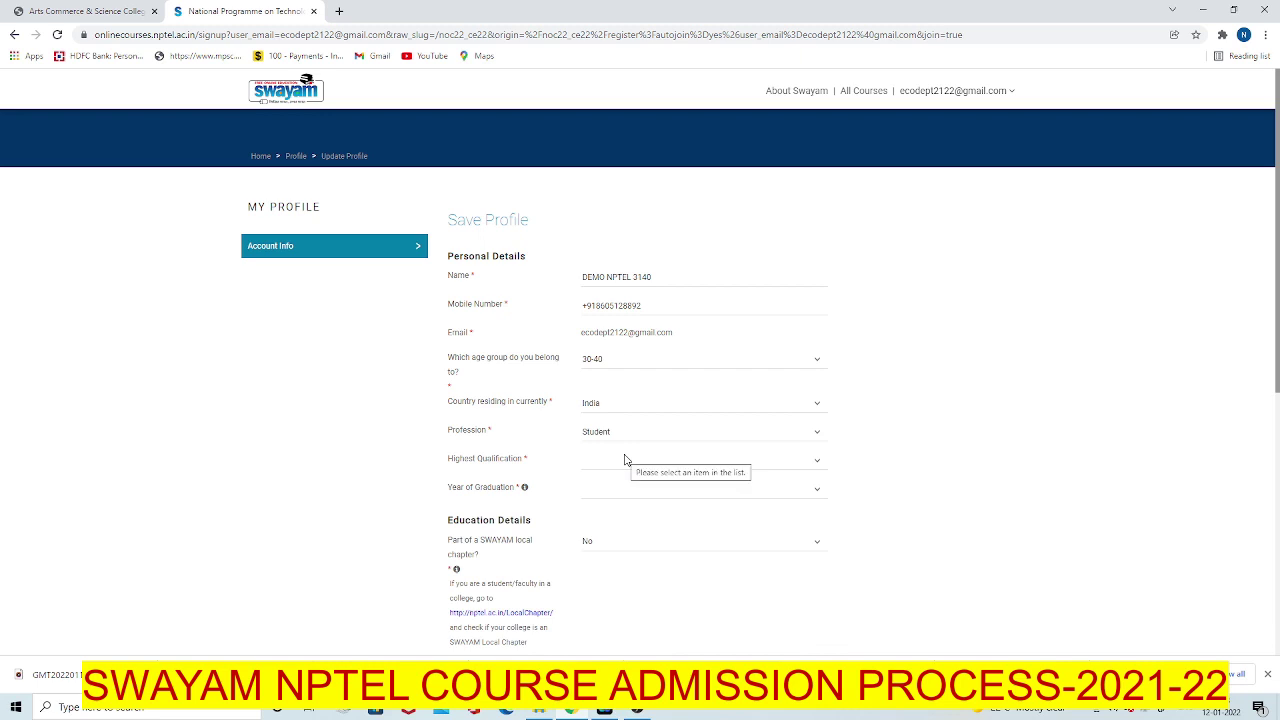
click(615, 462)
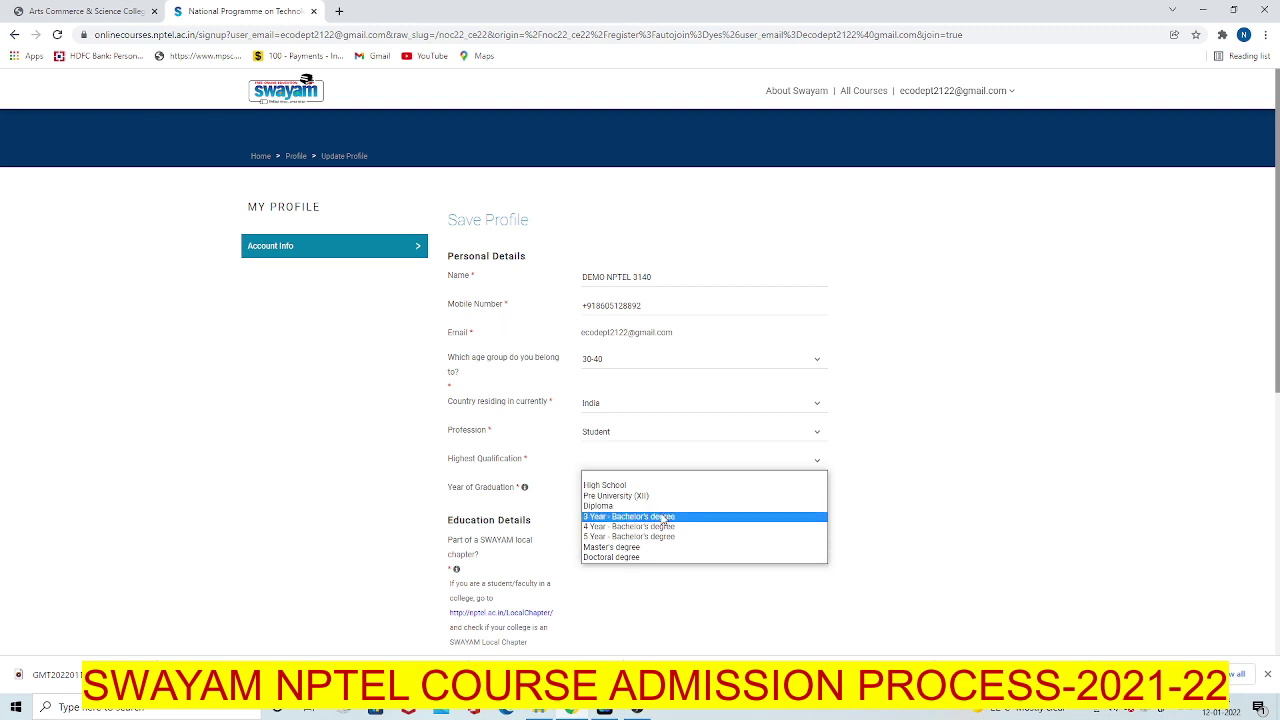
click(663, 517)
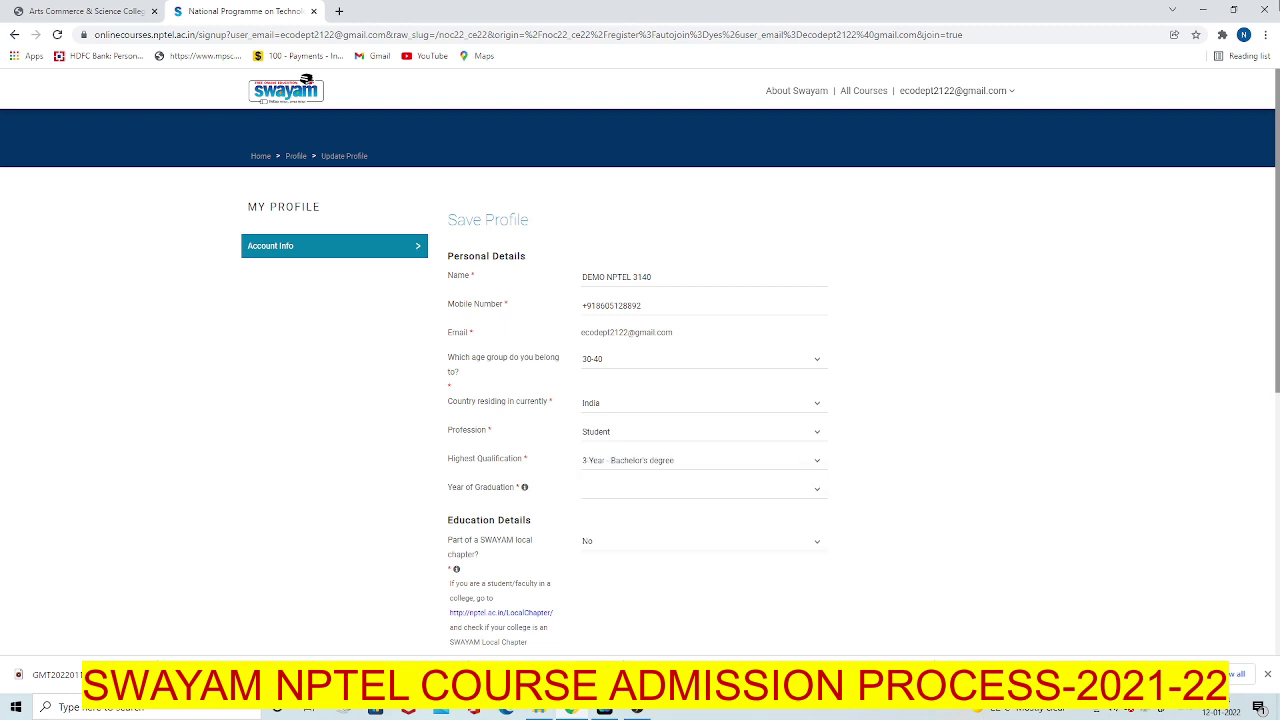
Set graduation year 2020 and local chapter membership to Yes
click(617, 496)
scroll(646, 406, down, 4)
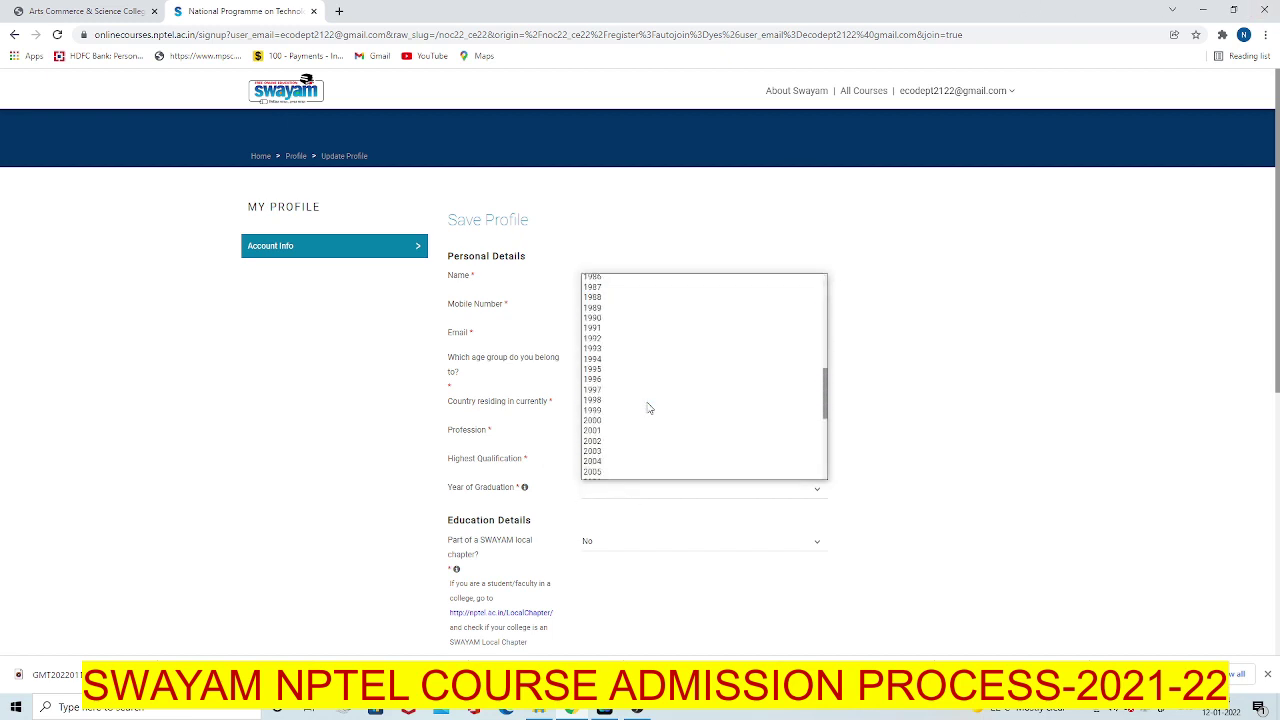
scroll(636, 420, down, 5)
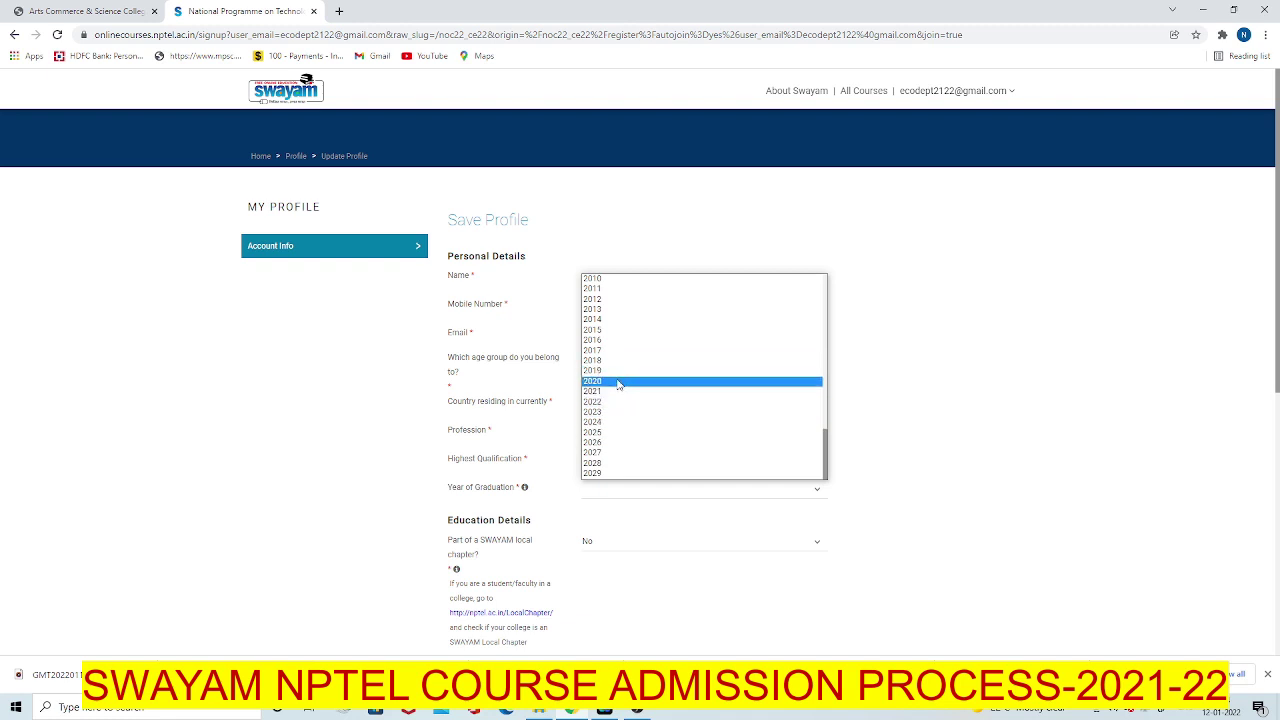
click(617, 381)
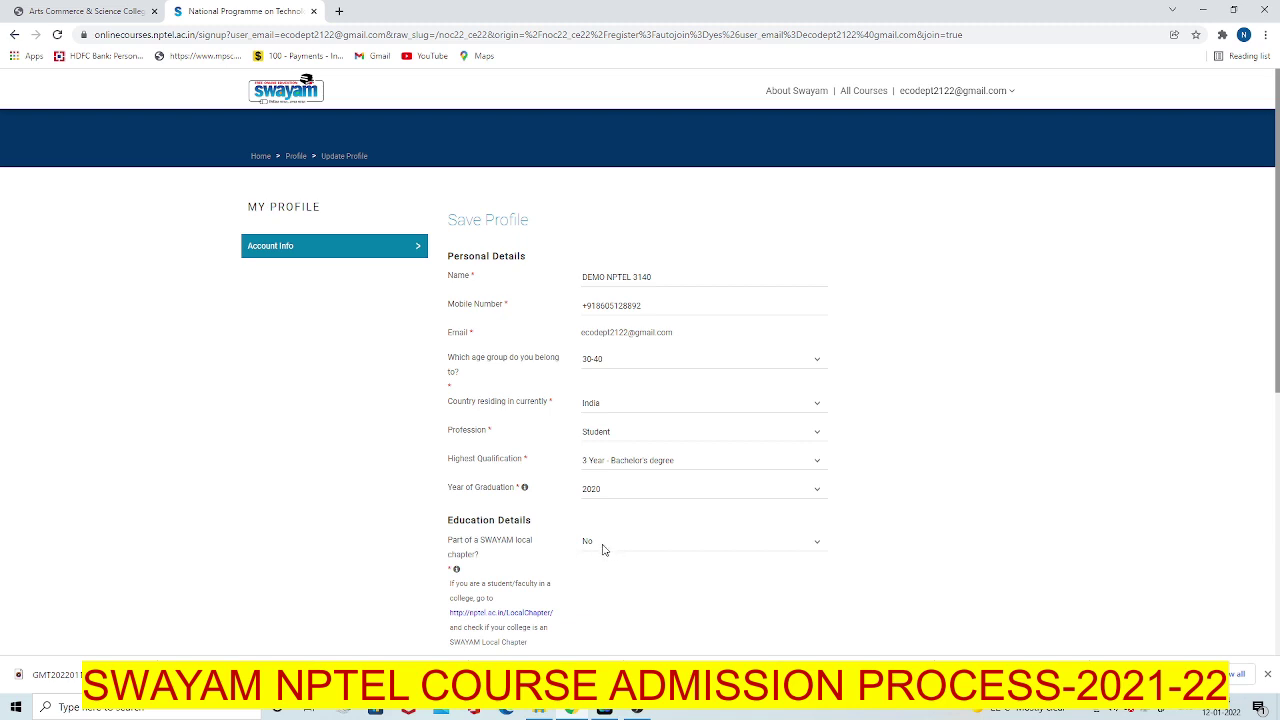
click(596, 545)
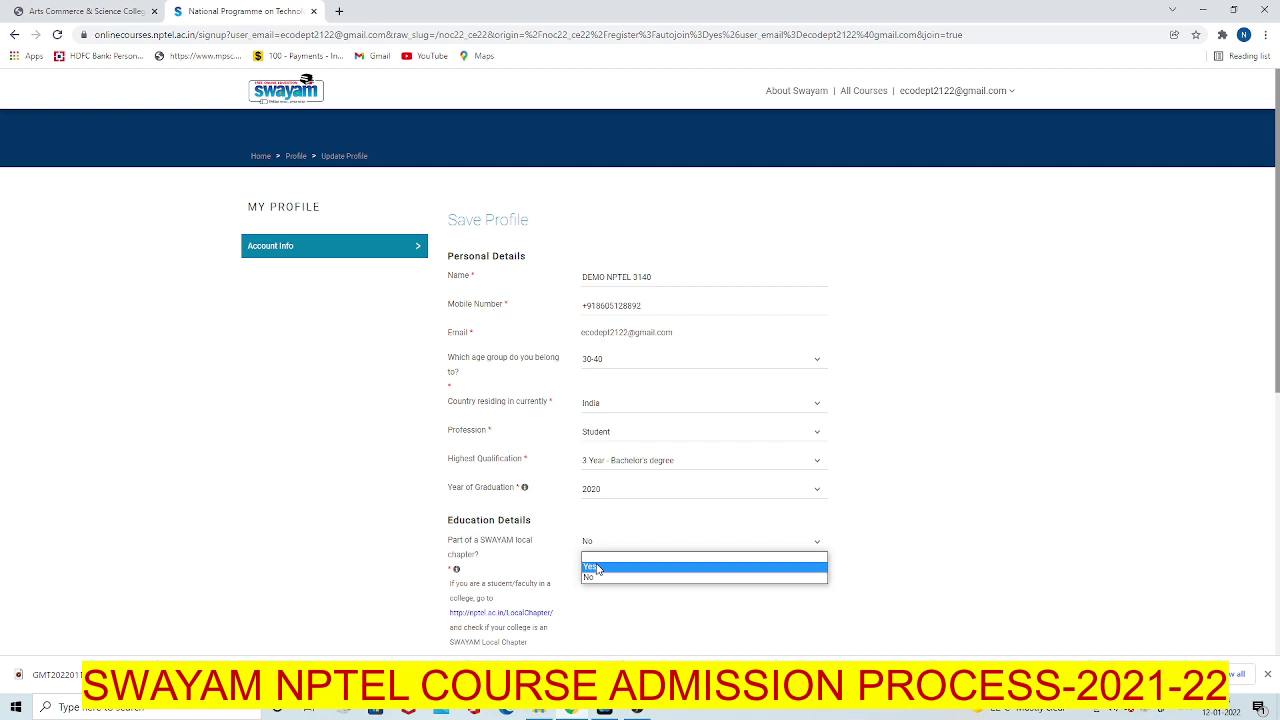
click(597, 567)
scroll(611, 568, down, 2)
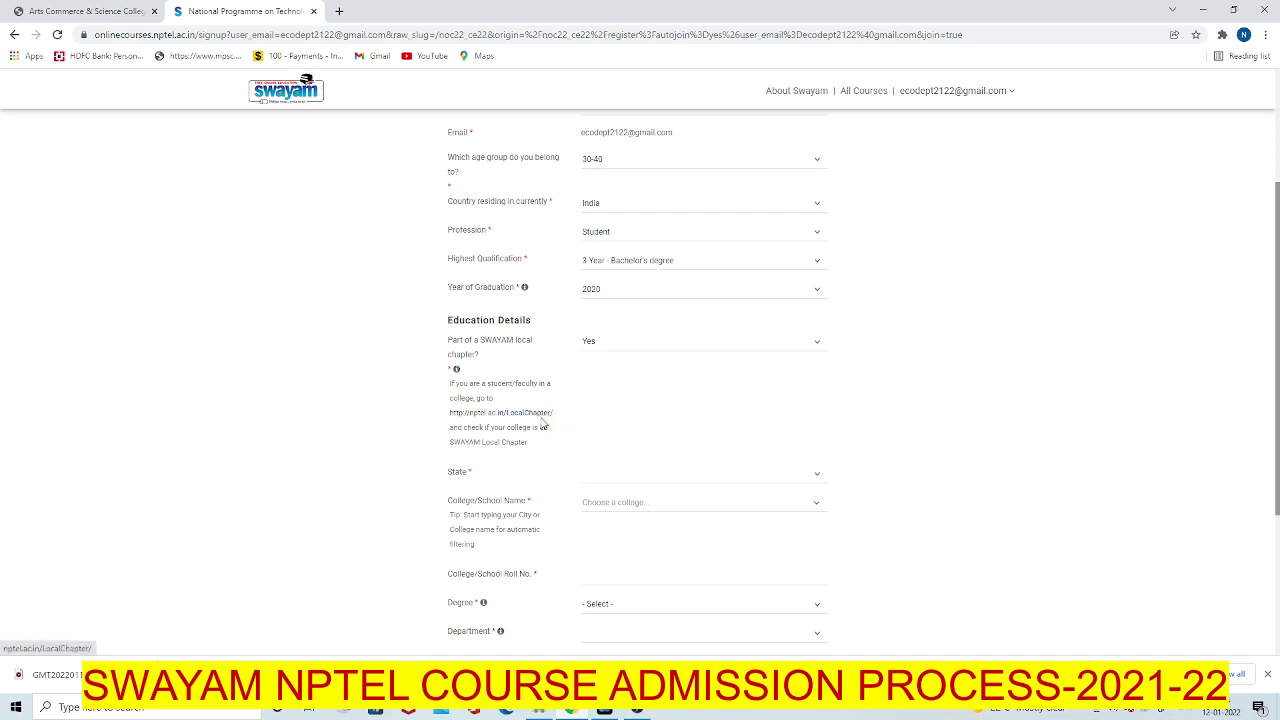
Search the local chapter list for 'manmad' and open the Arts, Science & Commerce College, Manmad page
click(541, 416)
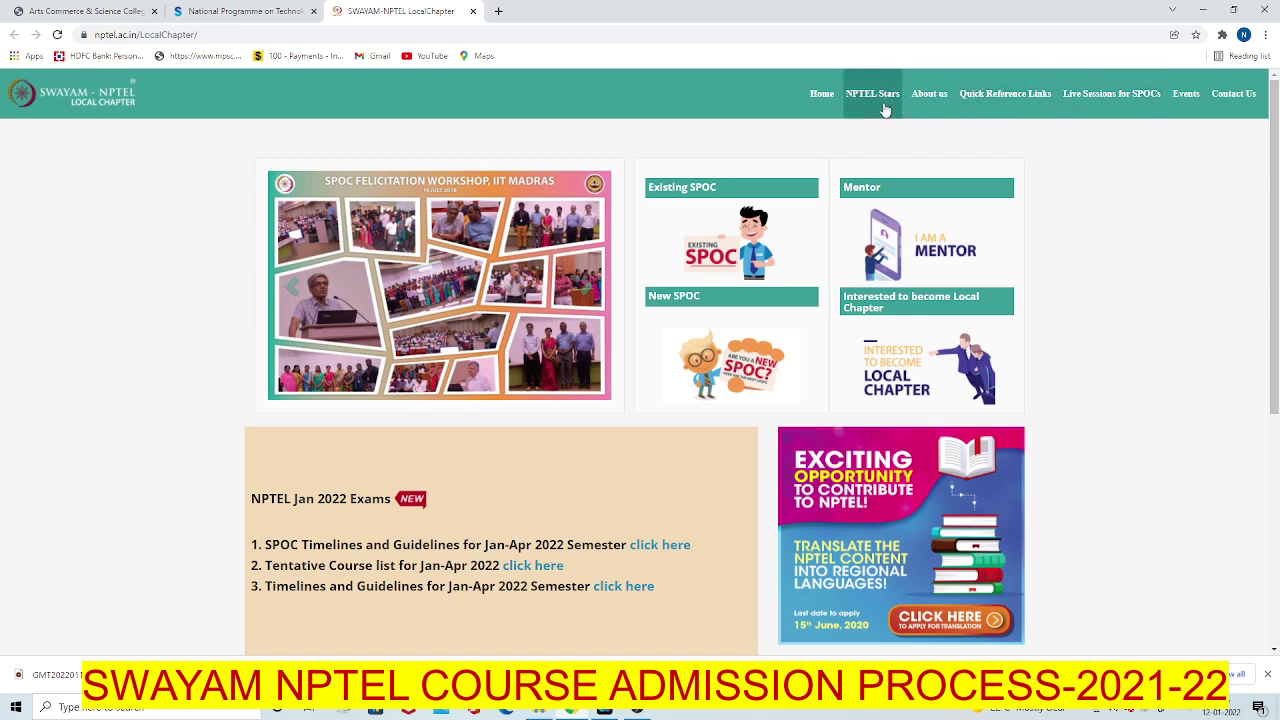
scroll(757, 300, down, 3)
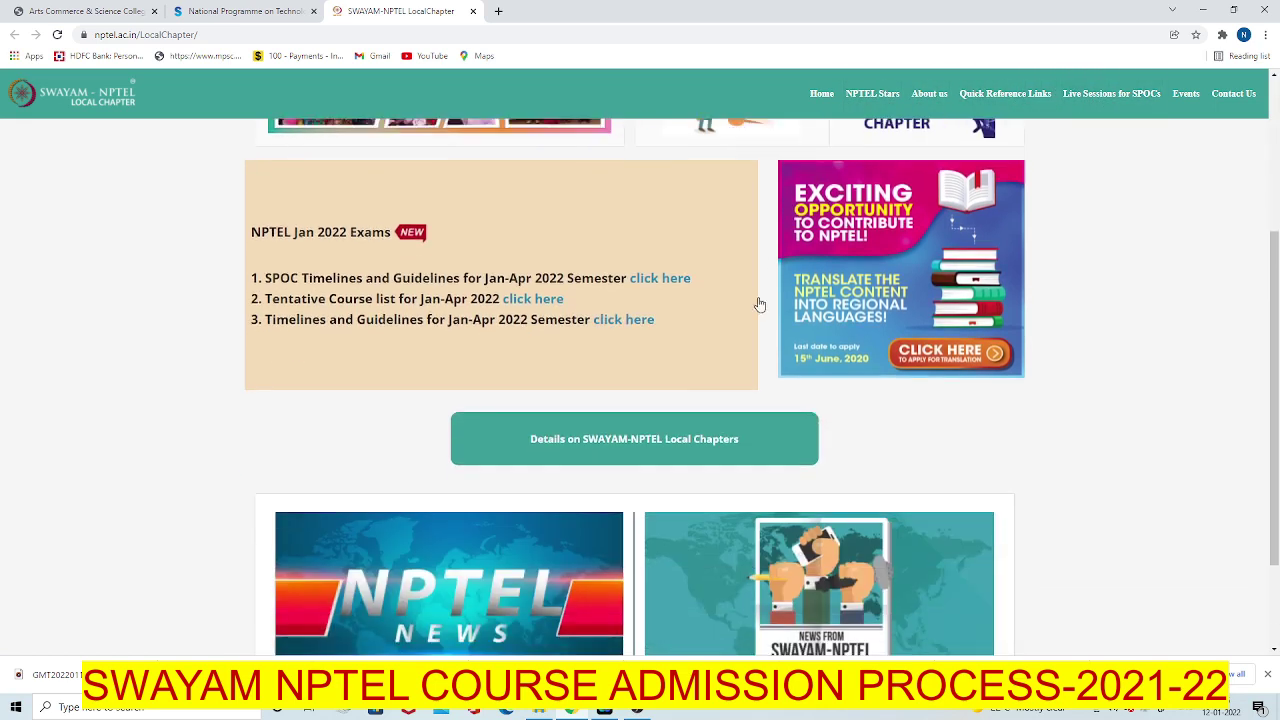
click(654, 440)
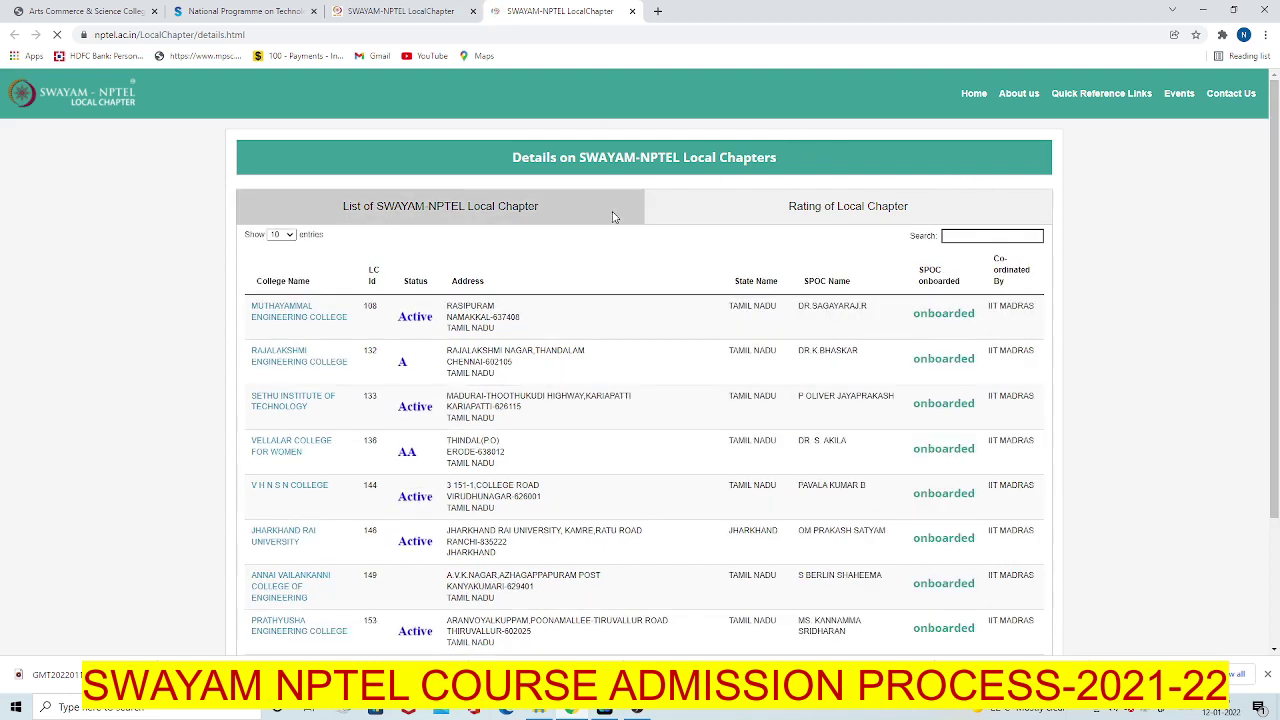
click(979, 235)
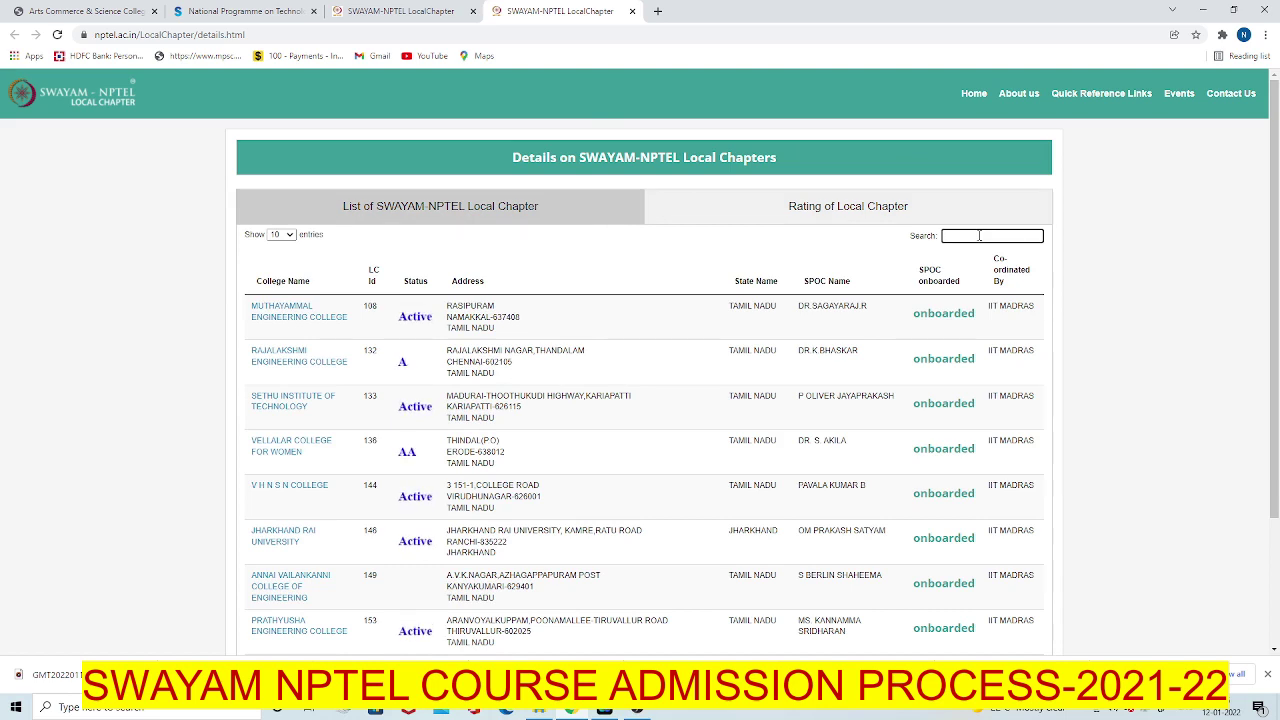
text(manmad)
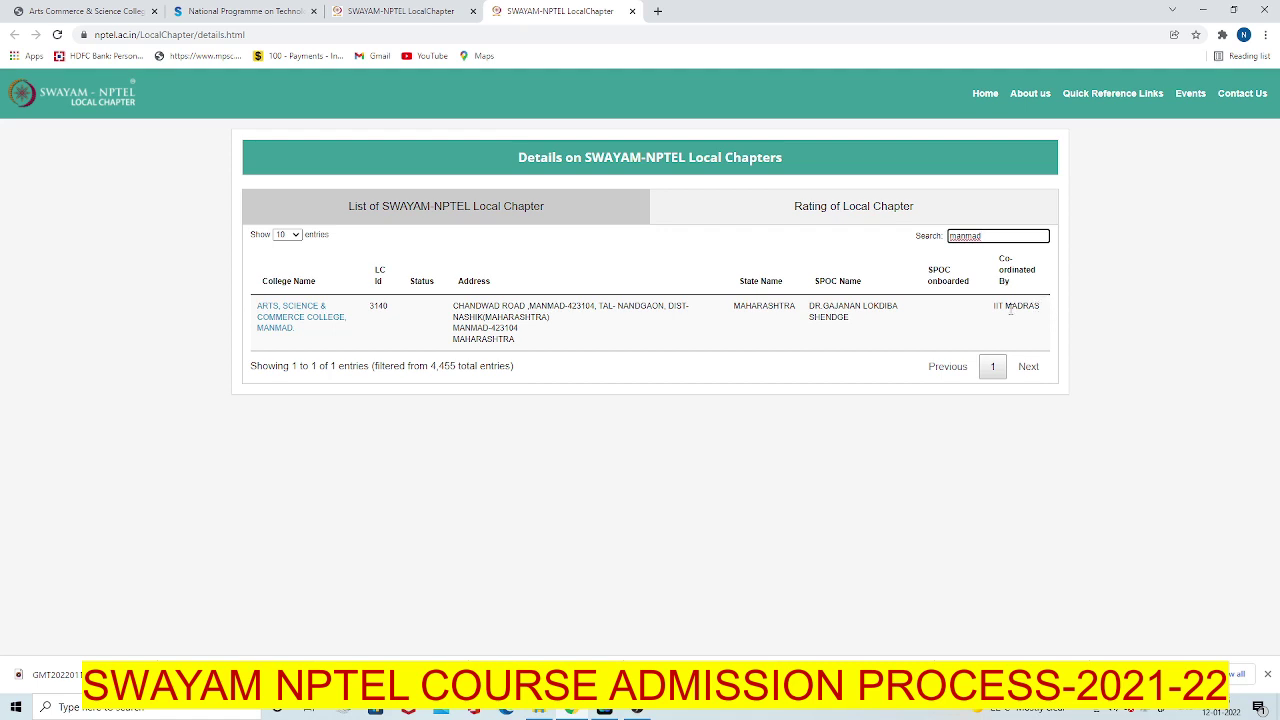
click(296, 319)
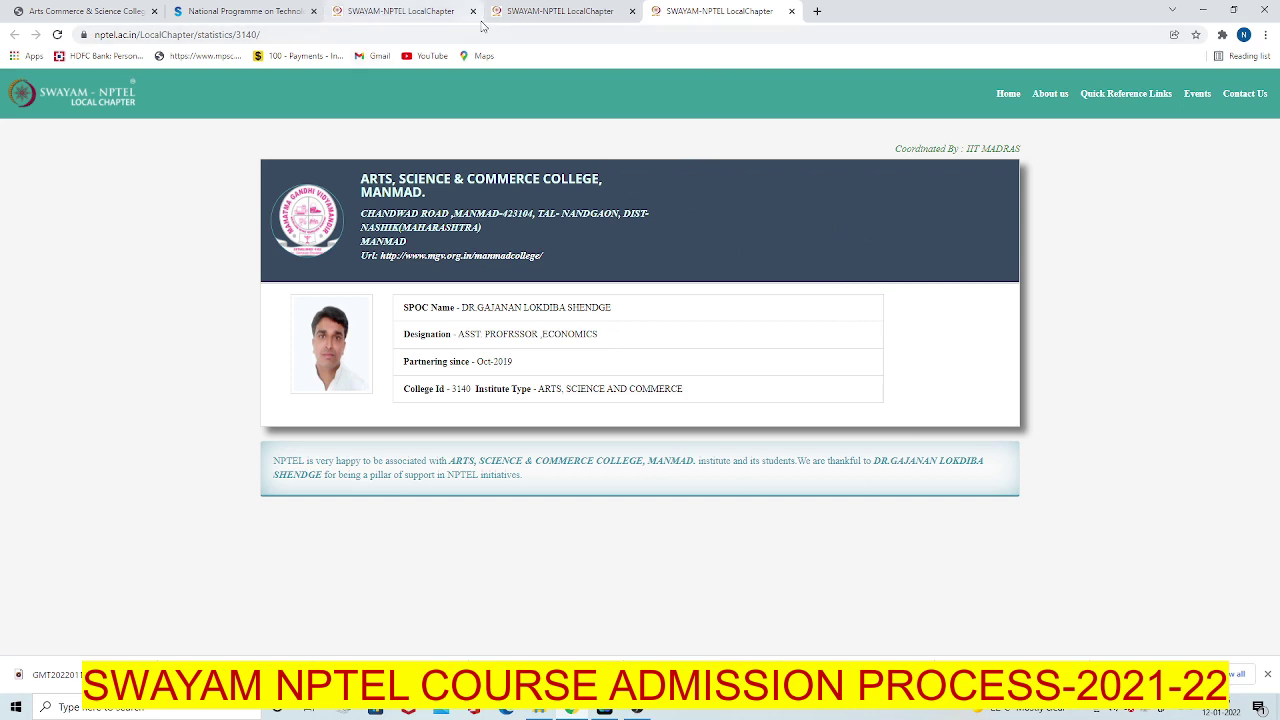
Back on the profile form, set the State to Maharashtra
click(247, 12)
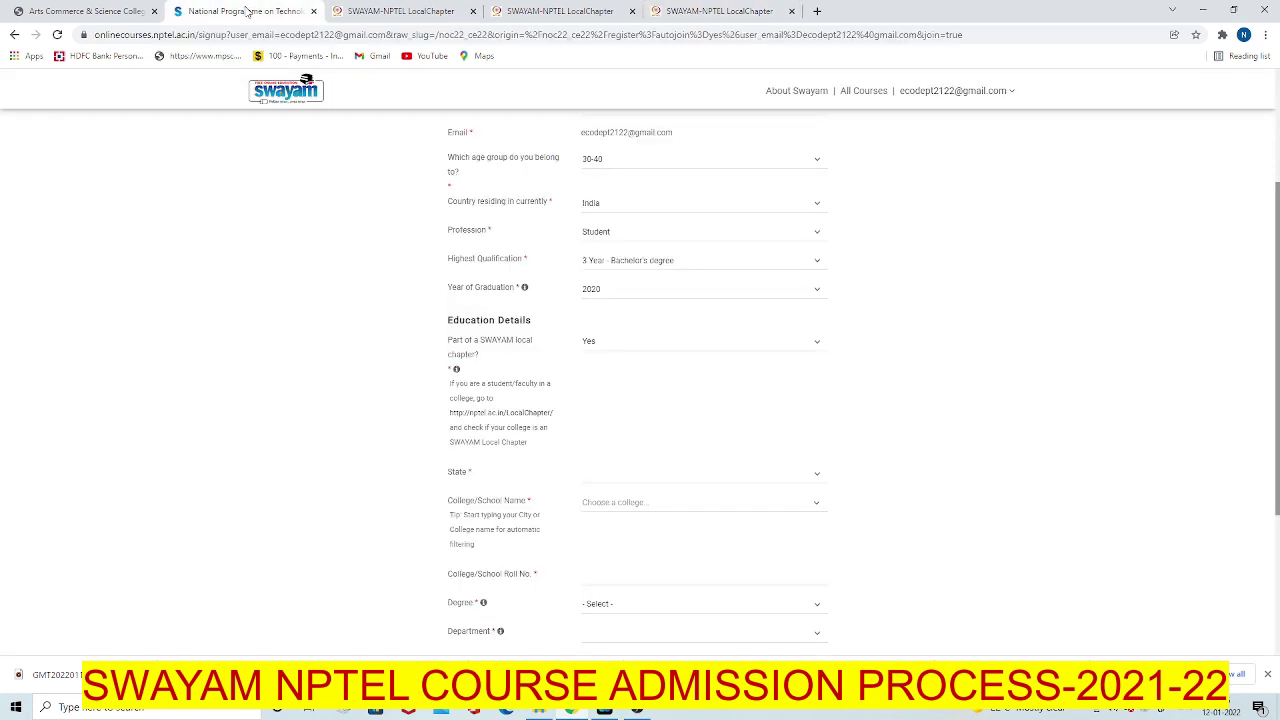
scroll(651, 457, down, 1)
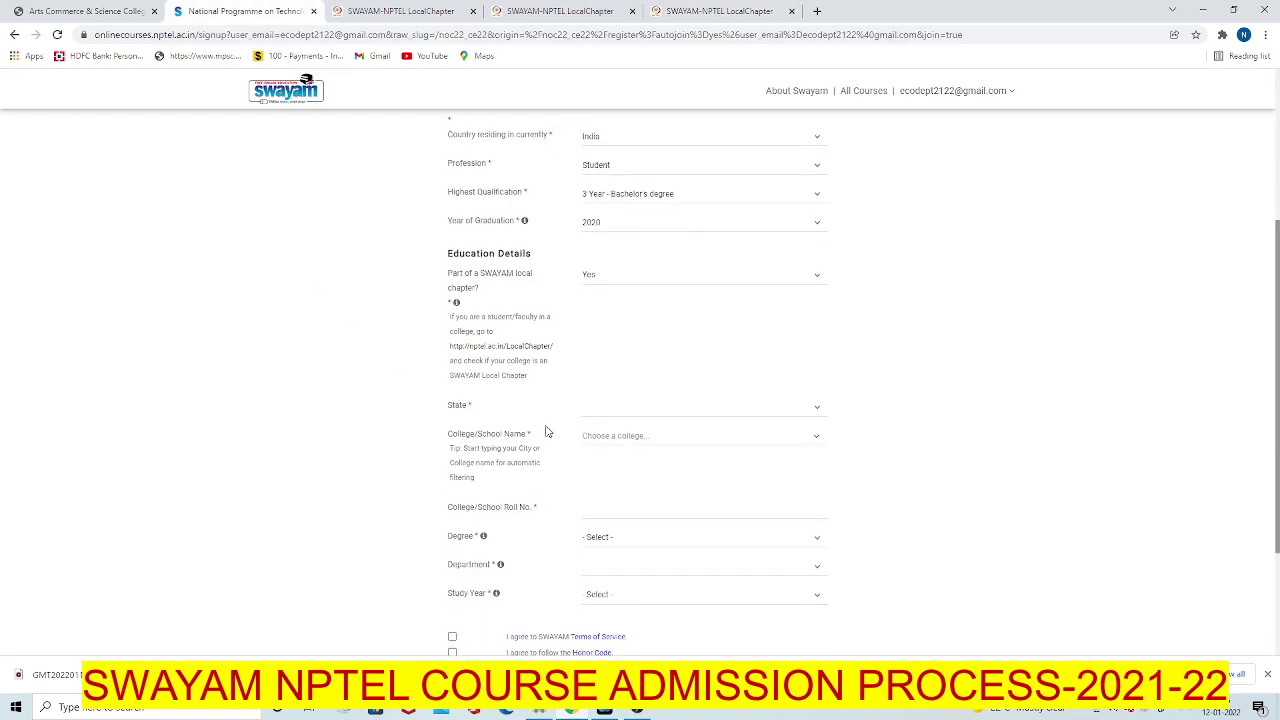
click(630, 412)
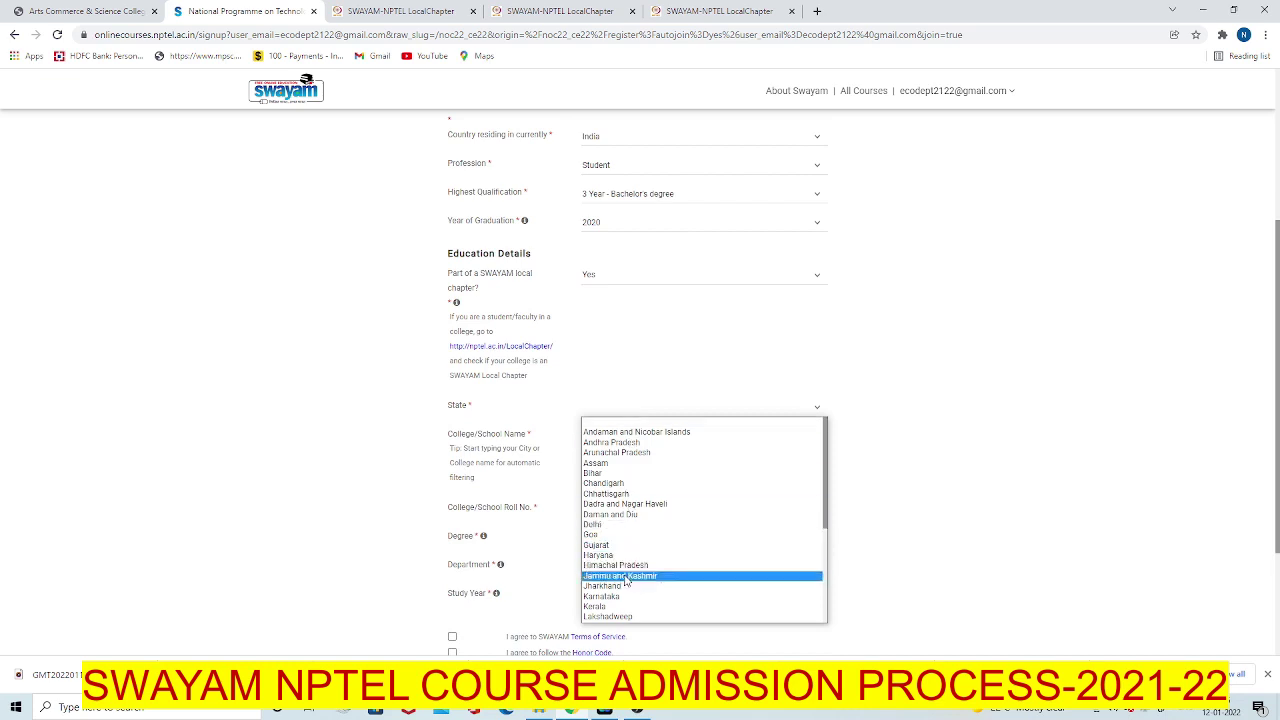
scroll(630, 590, down, 3)
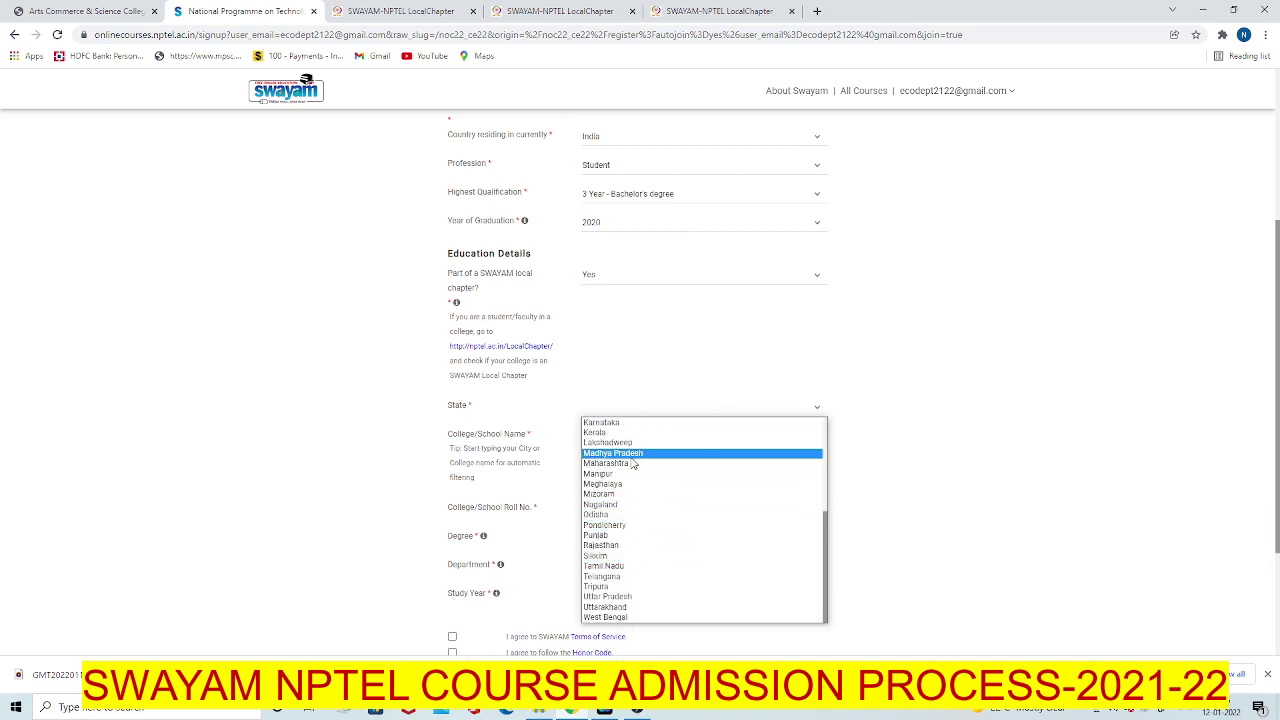
click(632, 464)
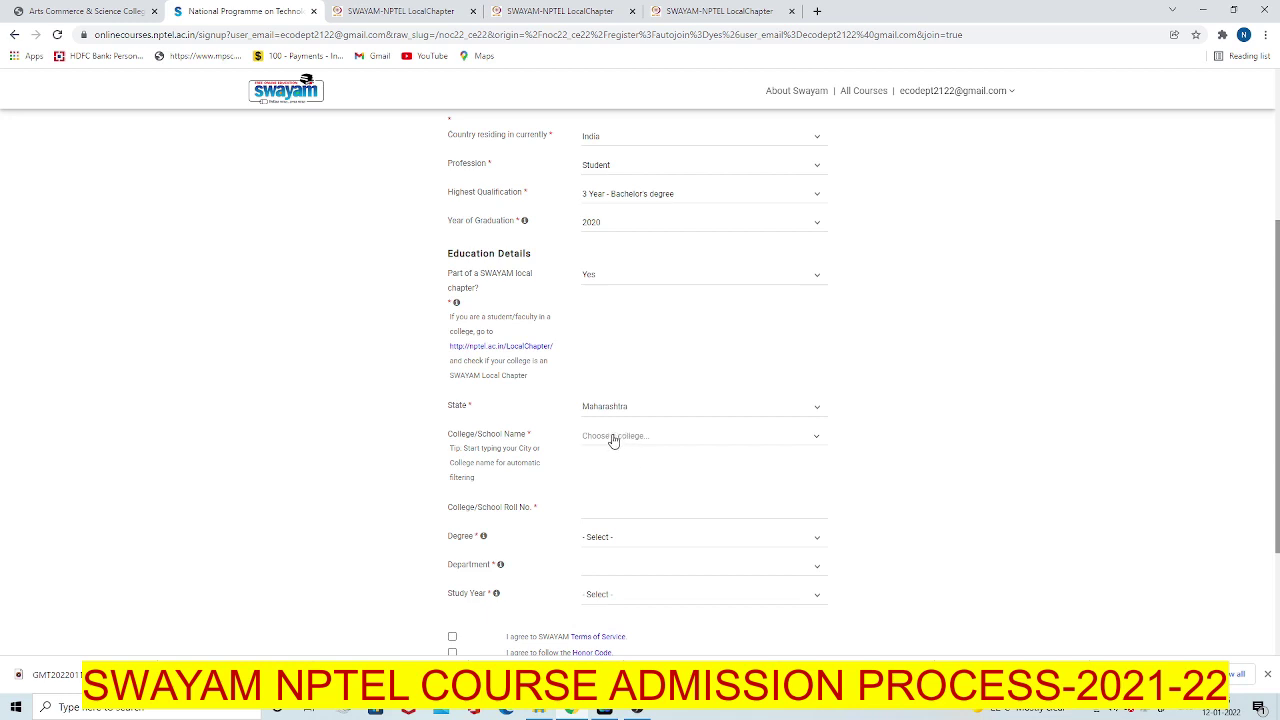
Search colleges for 'manmad' and select Arts, Science & Commerce College, Manmad
click(600, 439)
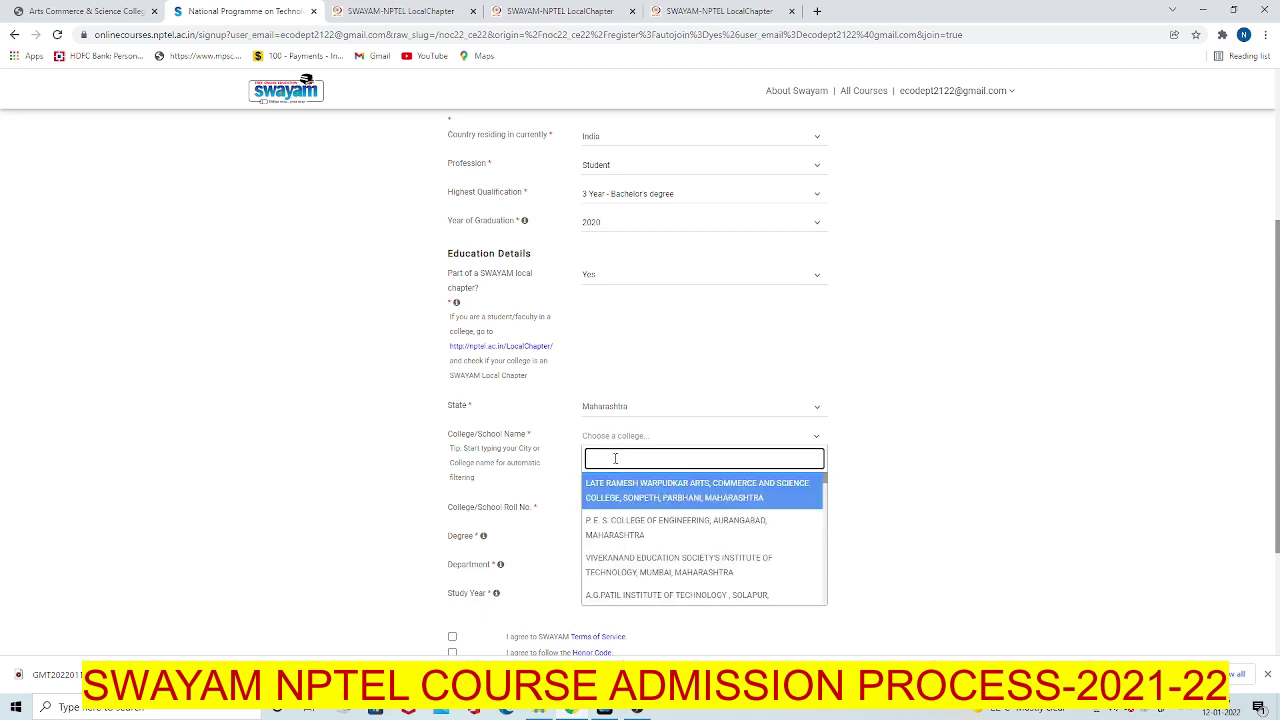
click(621, 440)
click(621, 440)
text(manmad)
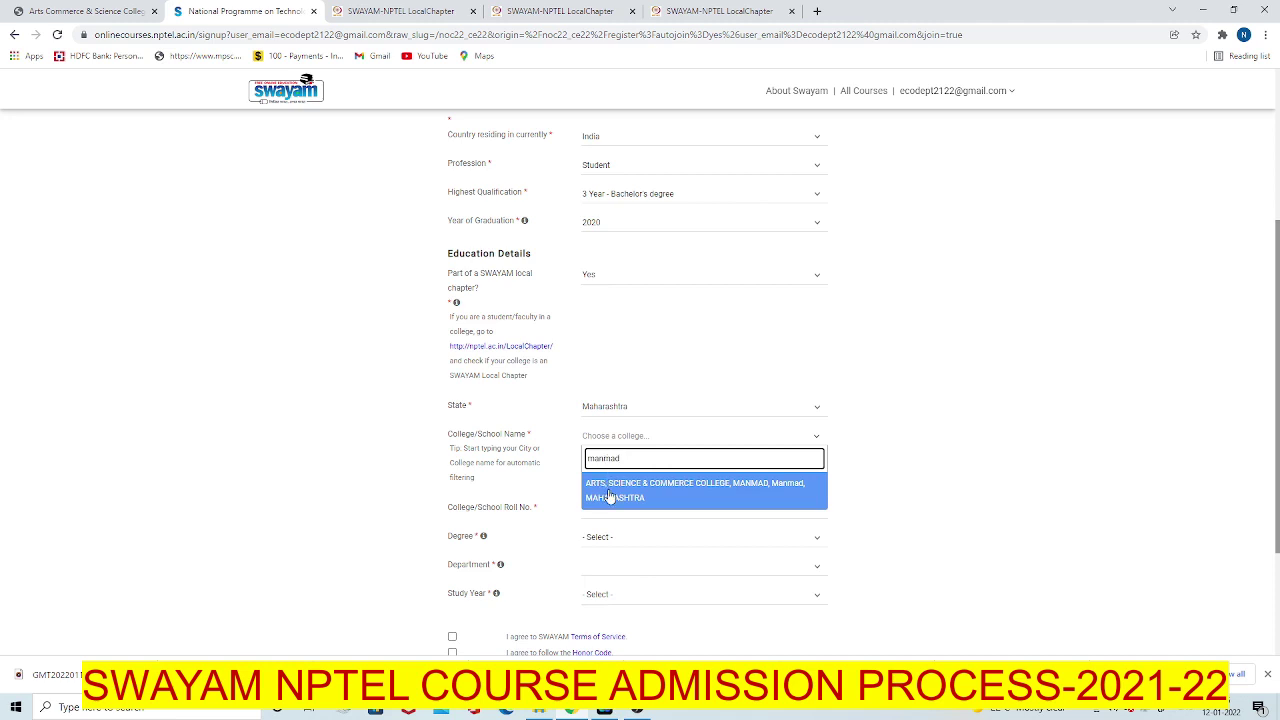
click(680, 493)
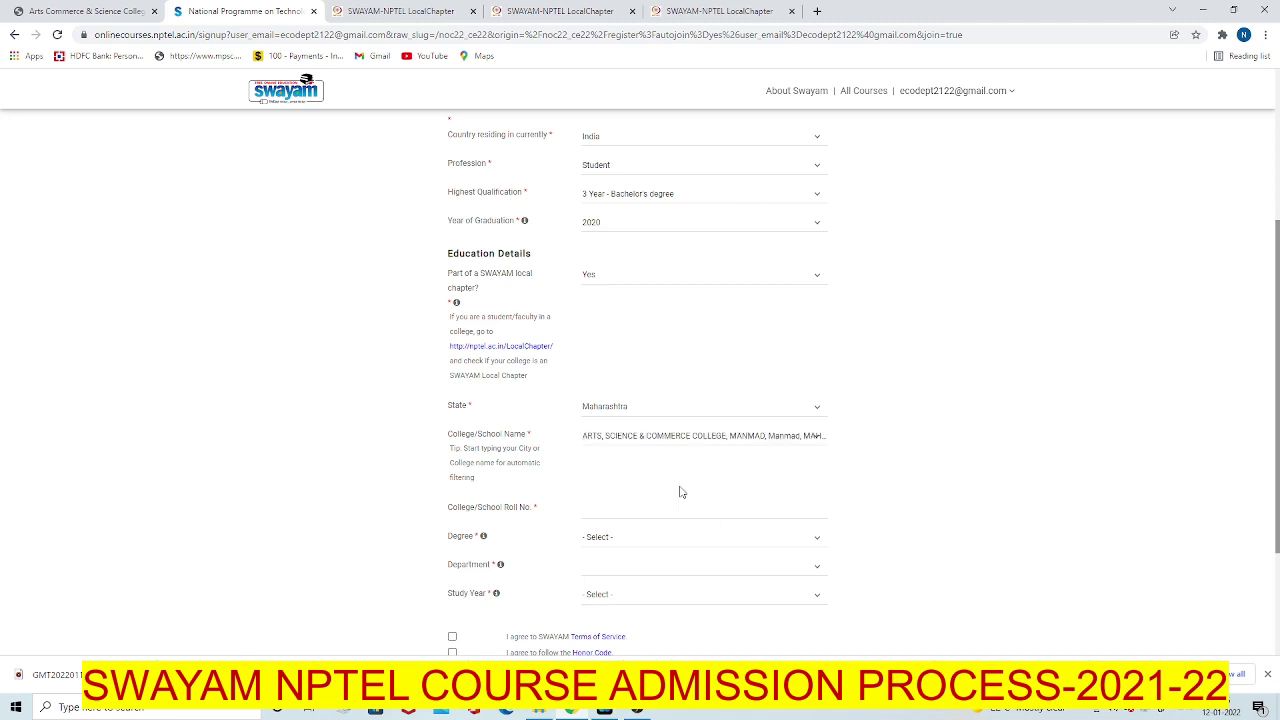
Fill in the college roll number and choose Arts and Humanities as the degree
click(606, 515)
click(963, 550)
scroll(700, 540, down, 1)
click(607, 472)
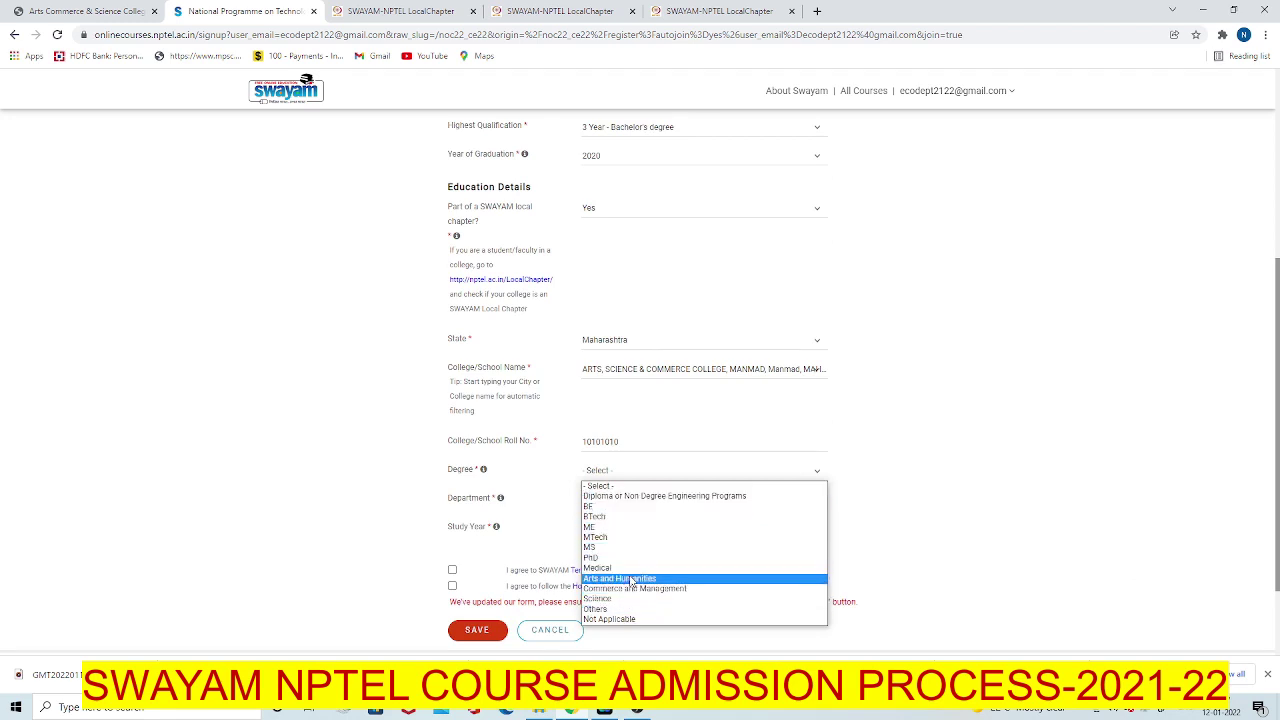
click(632, 580)
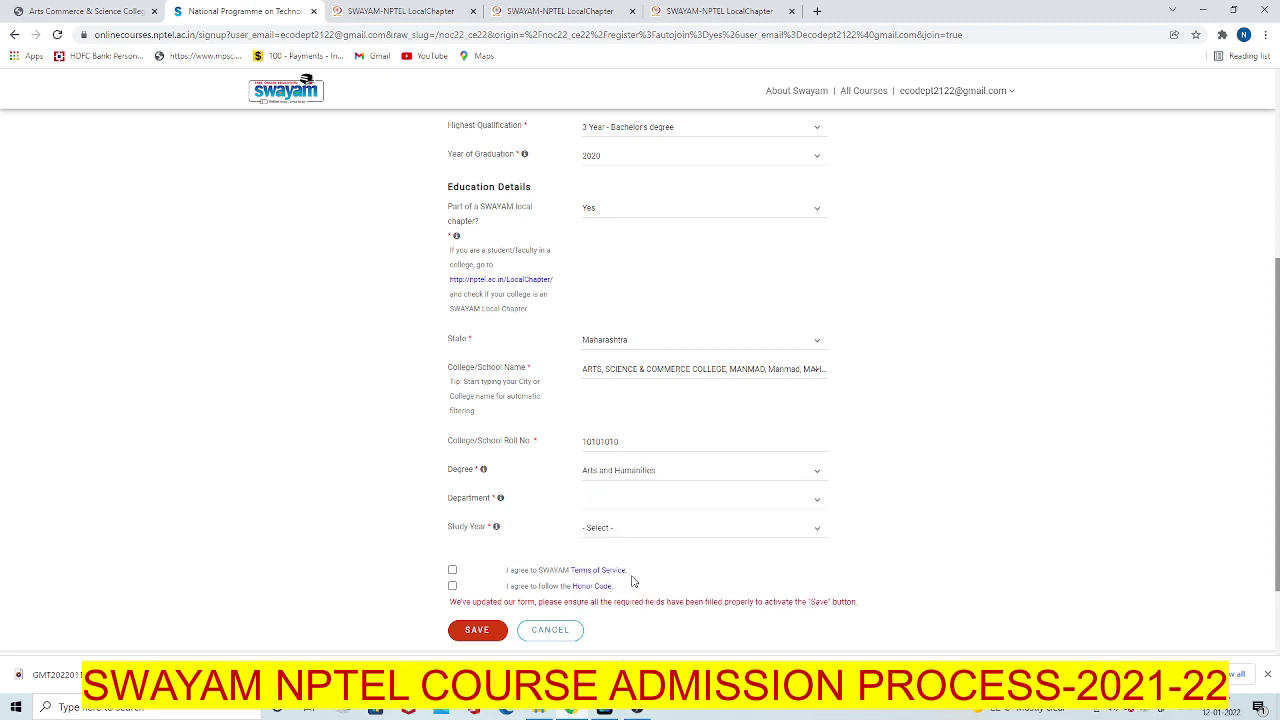
Set the department to Economics
click(645, 509)
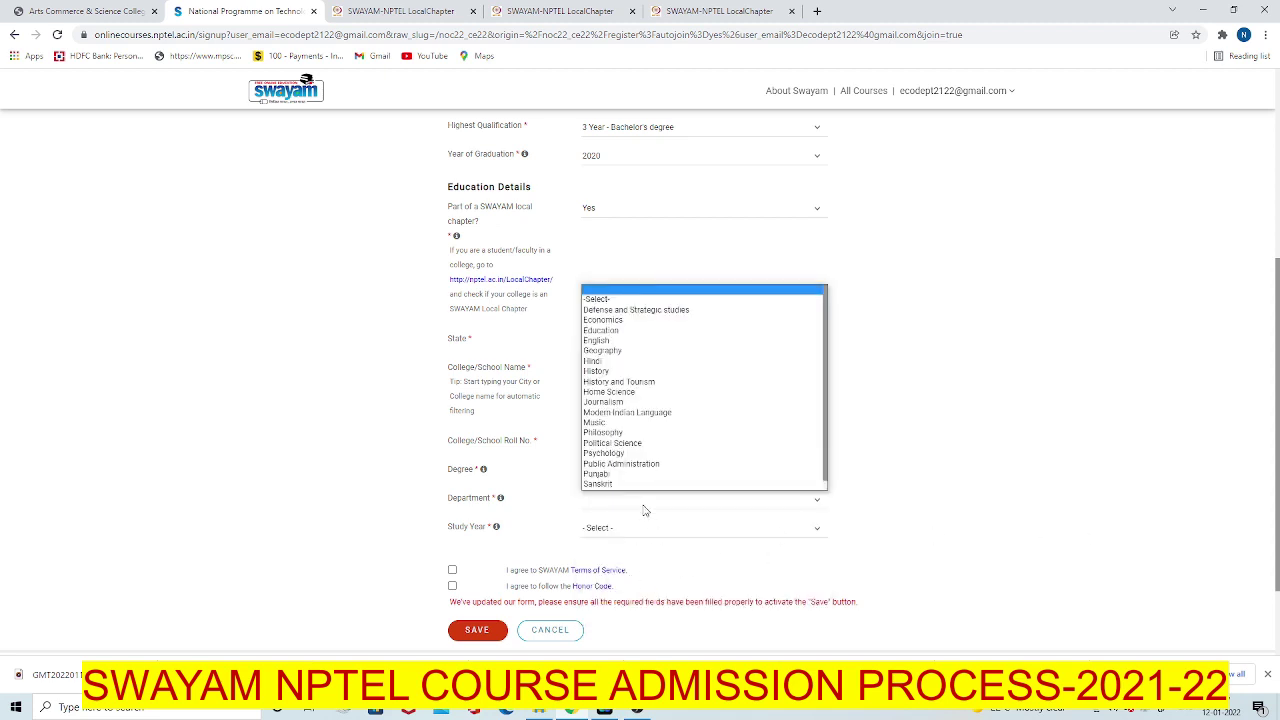
click(628, 320)
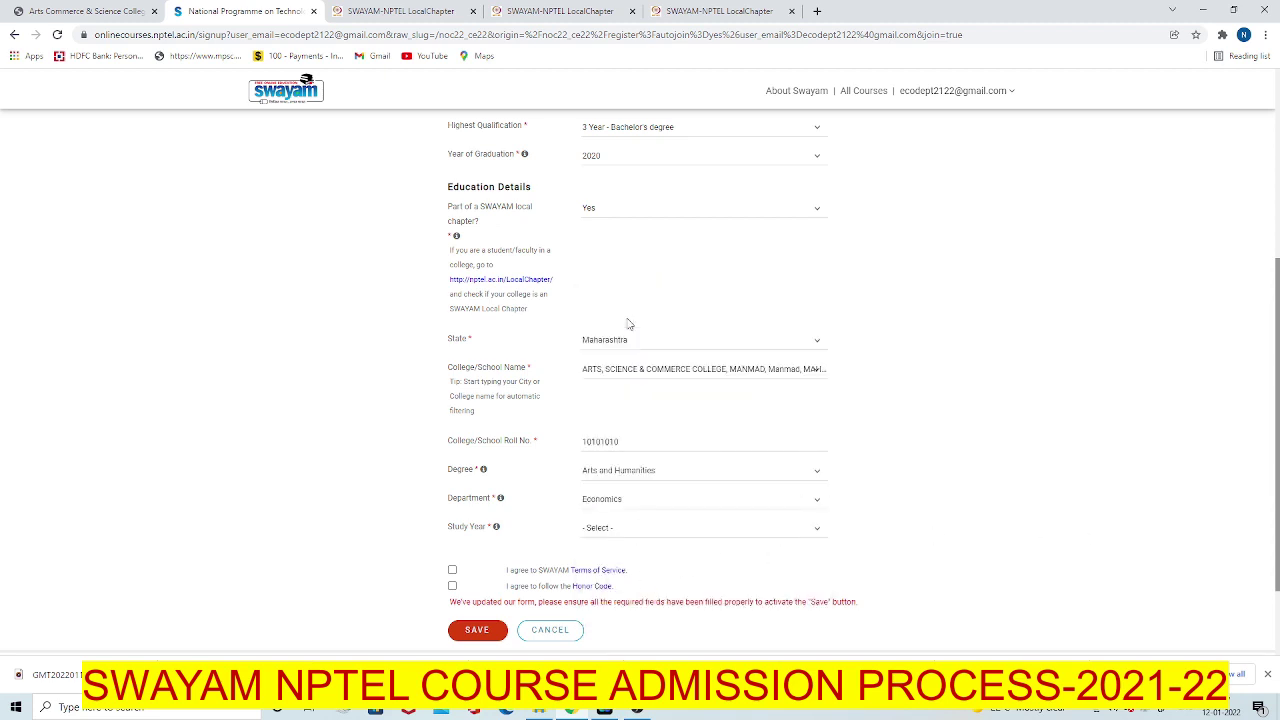
click(617, 497)
scroll(690, 460, down, 1)
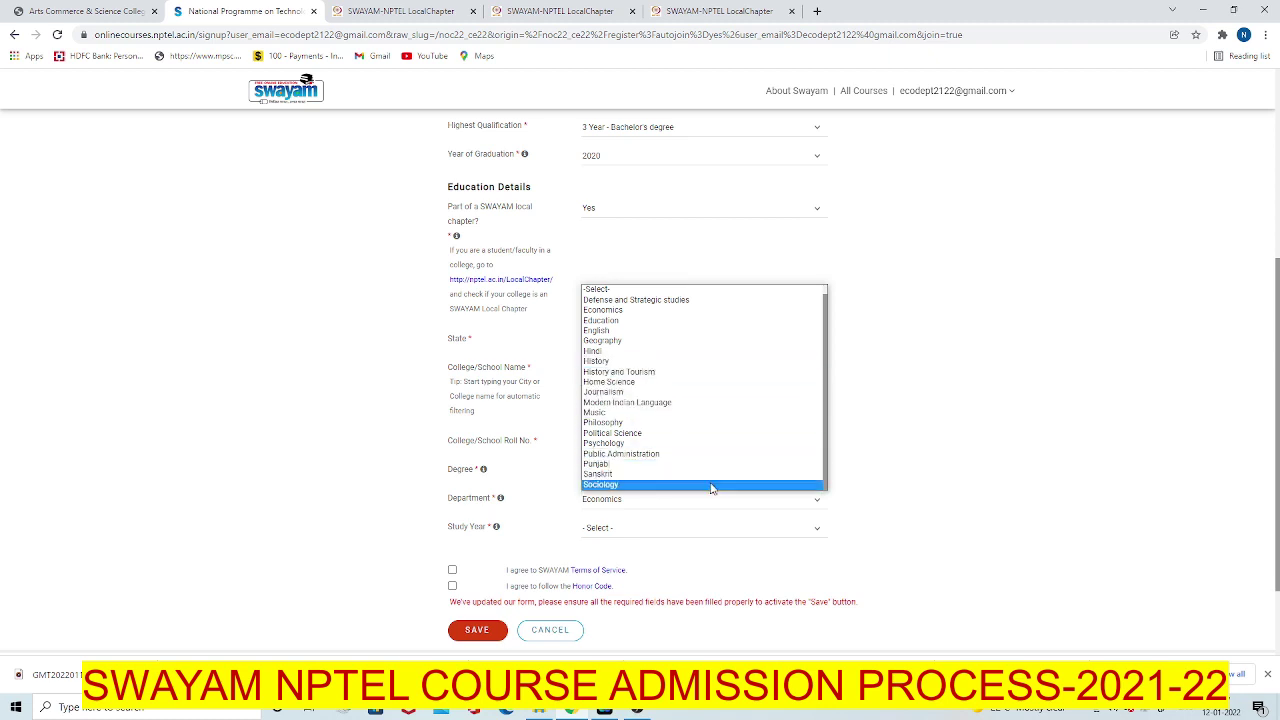
click(943, 477)
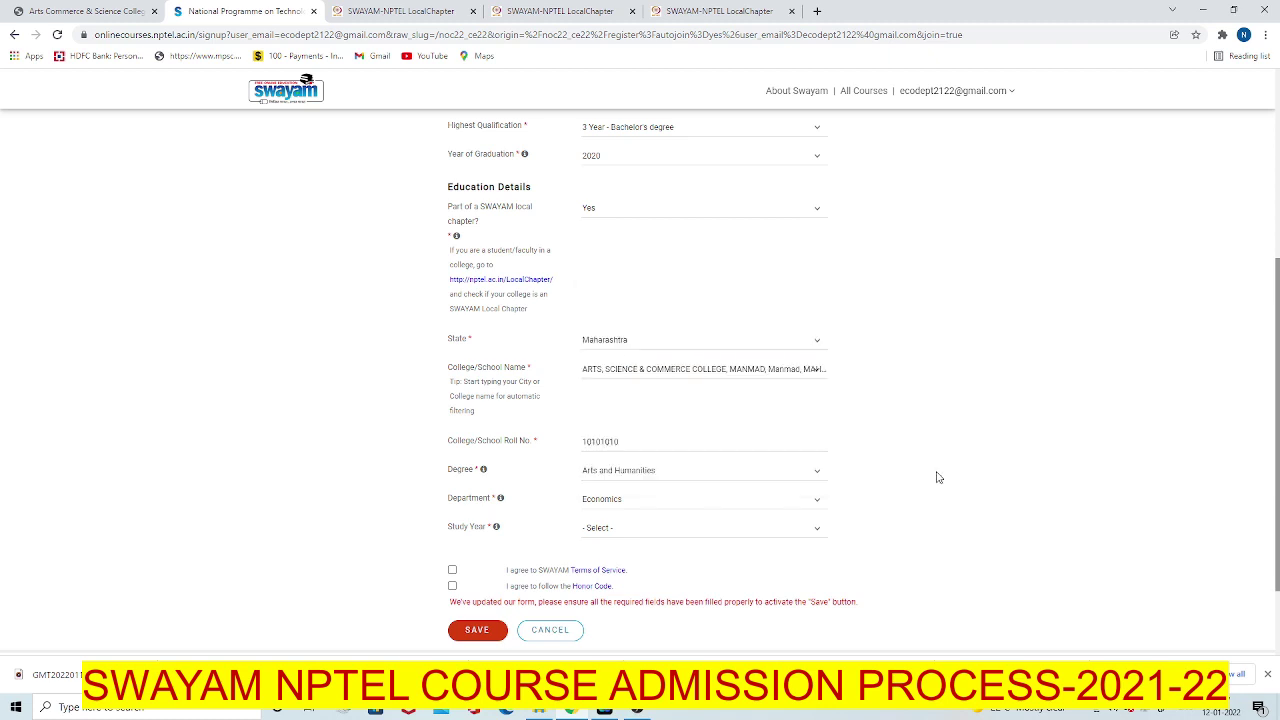
click(609, 533)
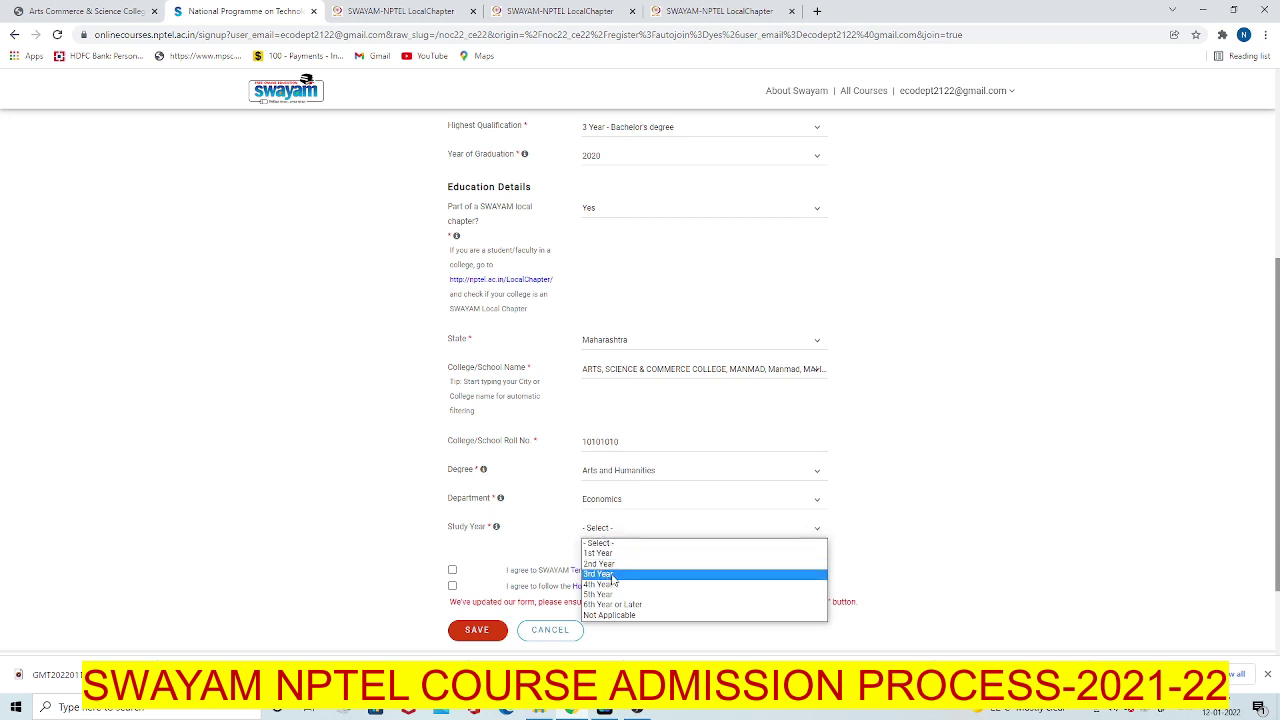
Select 3rd Year as study year and accept the Terms of Service and Honor Code
click(614, 580)
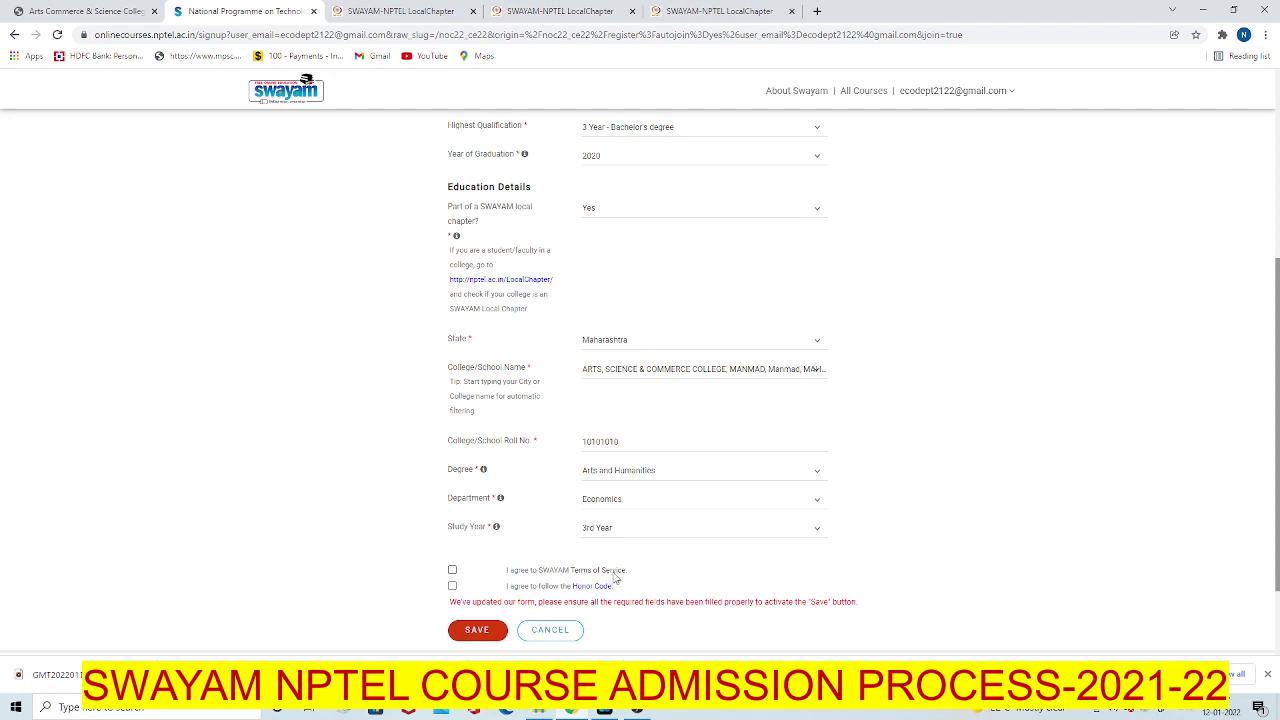
click(452, 571)
click(452, 586)
scroll(956, 297, up, 3)
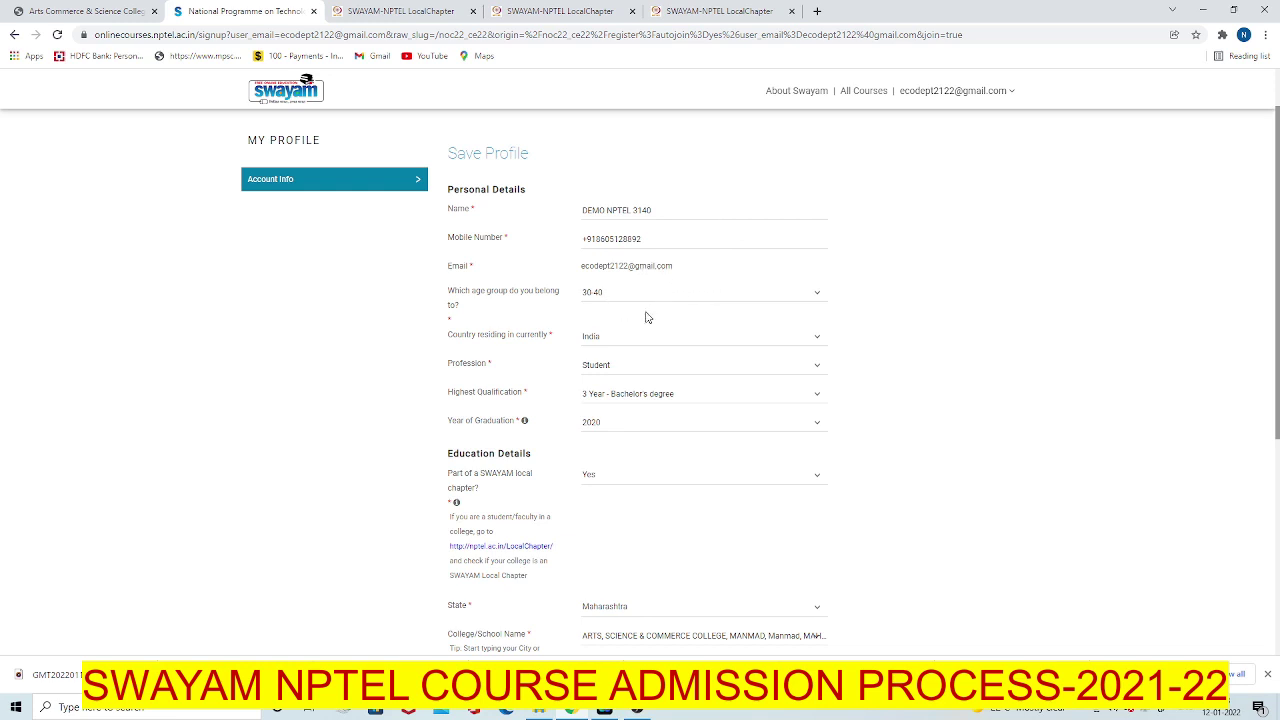
scroll(645, 318, down, 1)
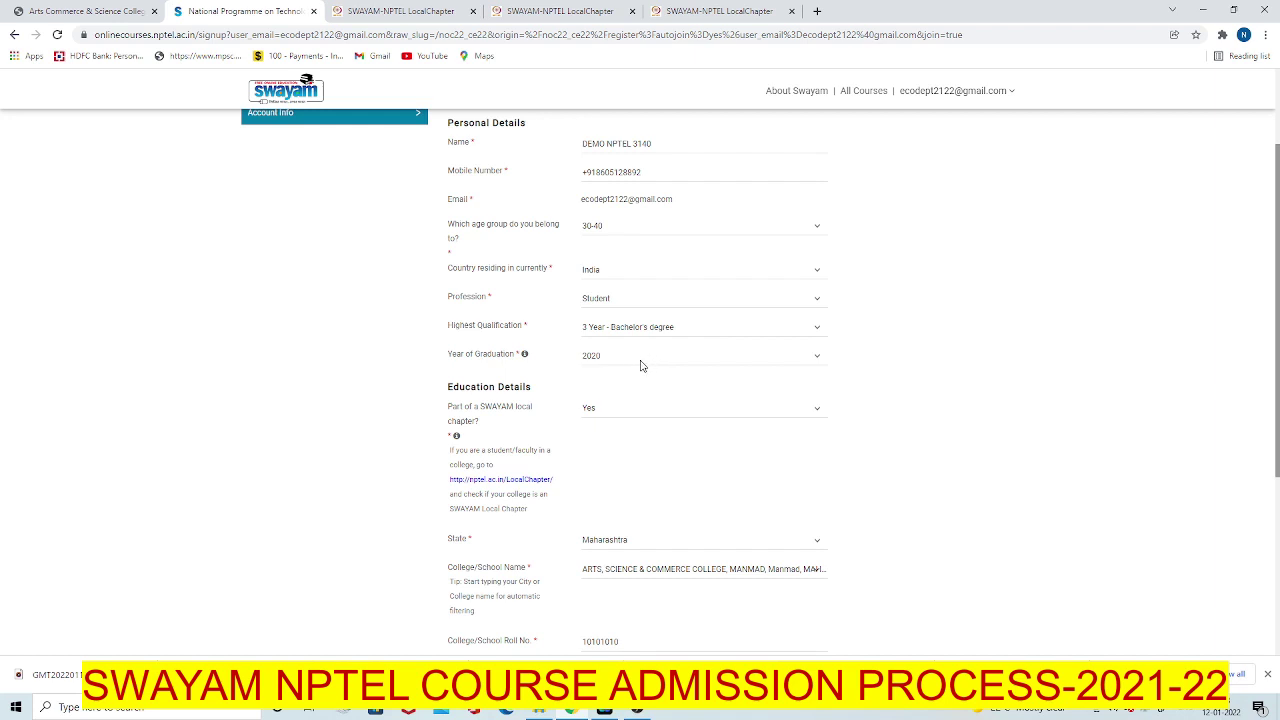
click(641, 358)
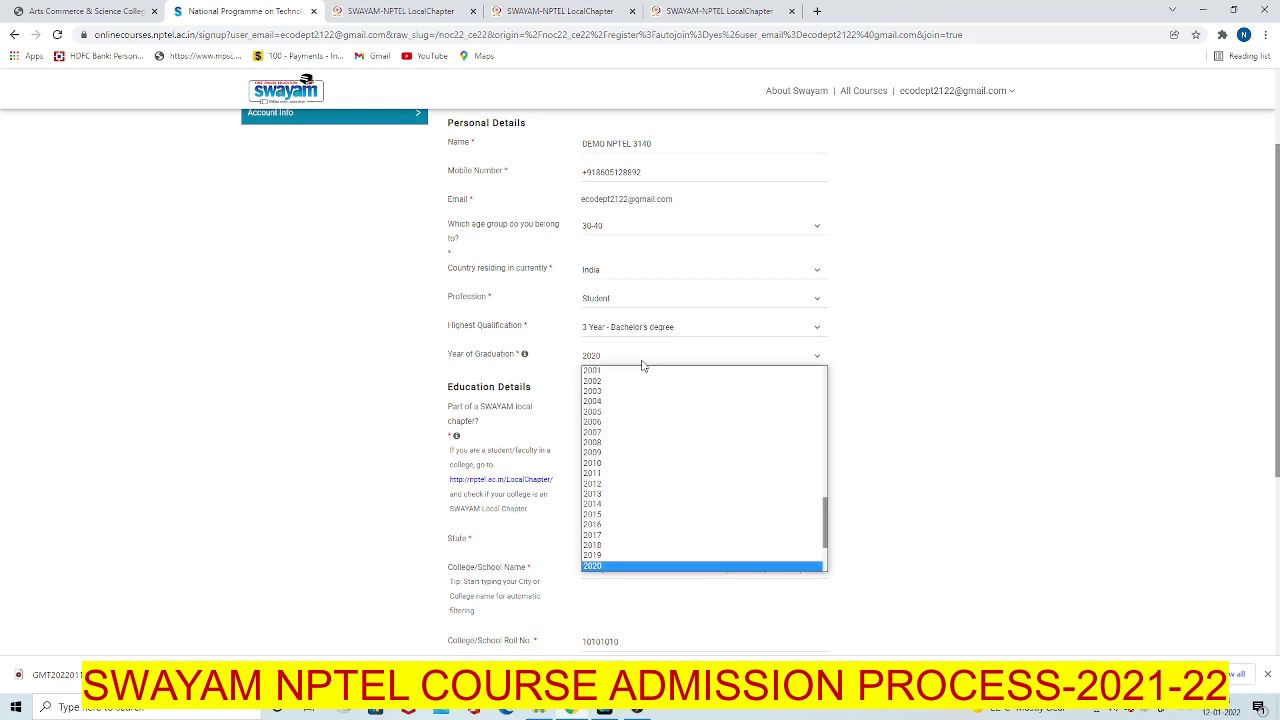
click(644, 363)
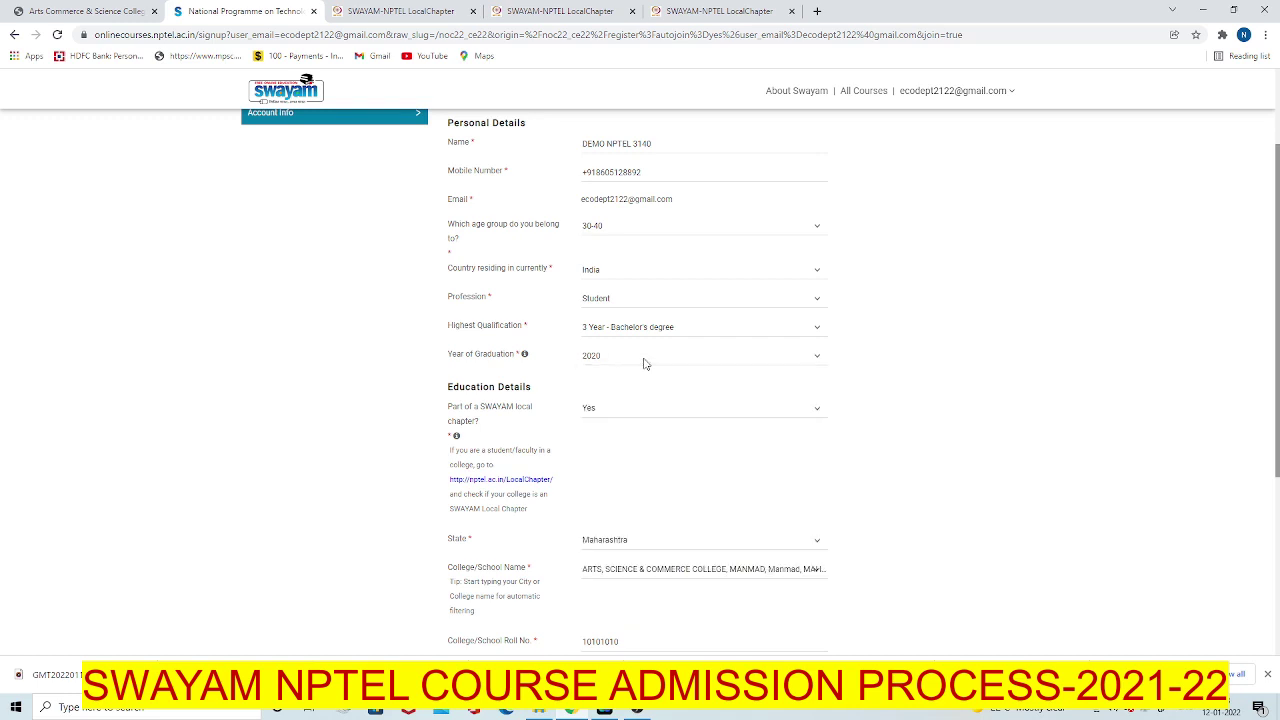
scroll(556, 348, down, 1)
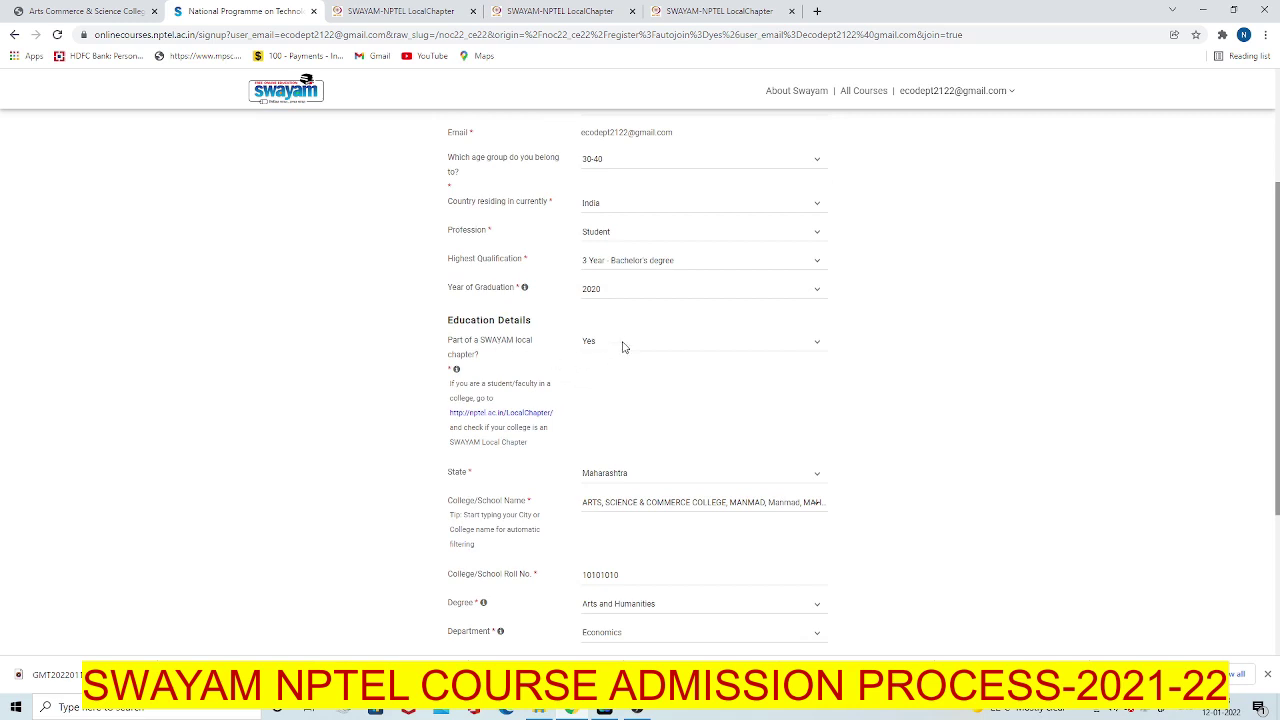
click(620, 346)
click(595, 378)
scroll(640, 418, down, 1)
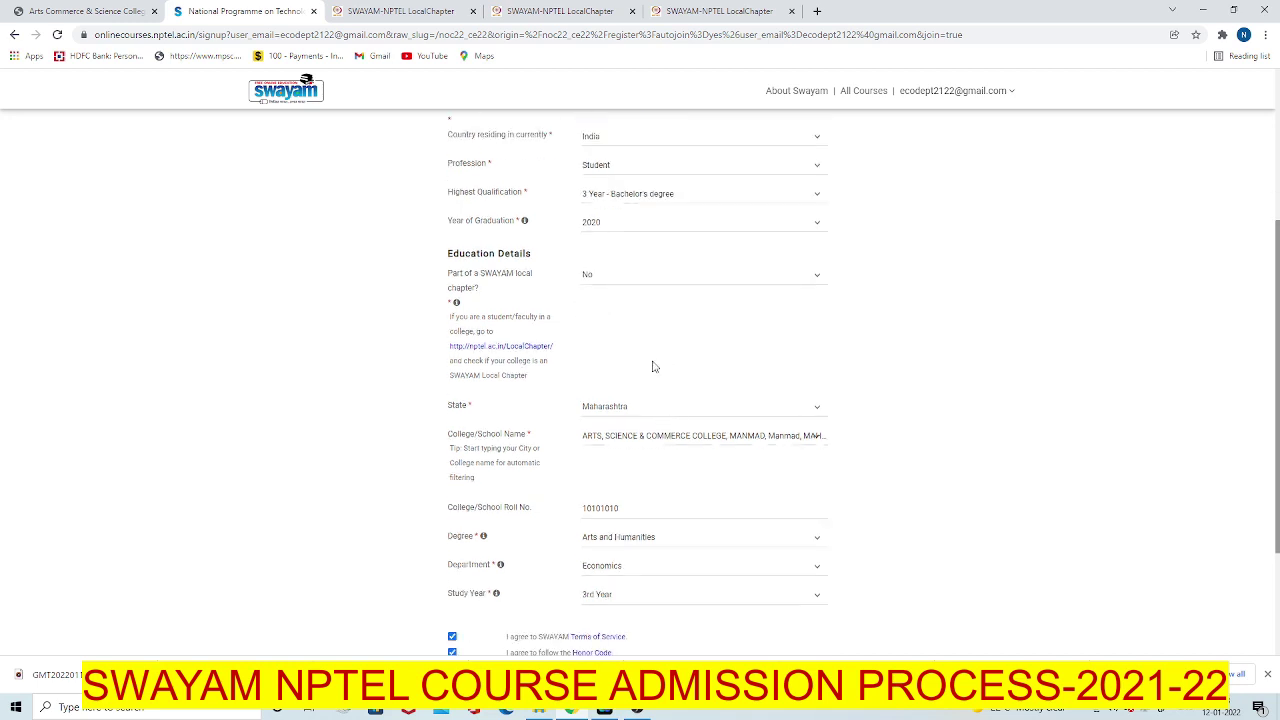
click(592, 280)
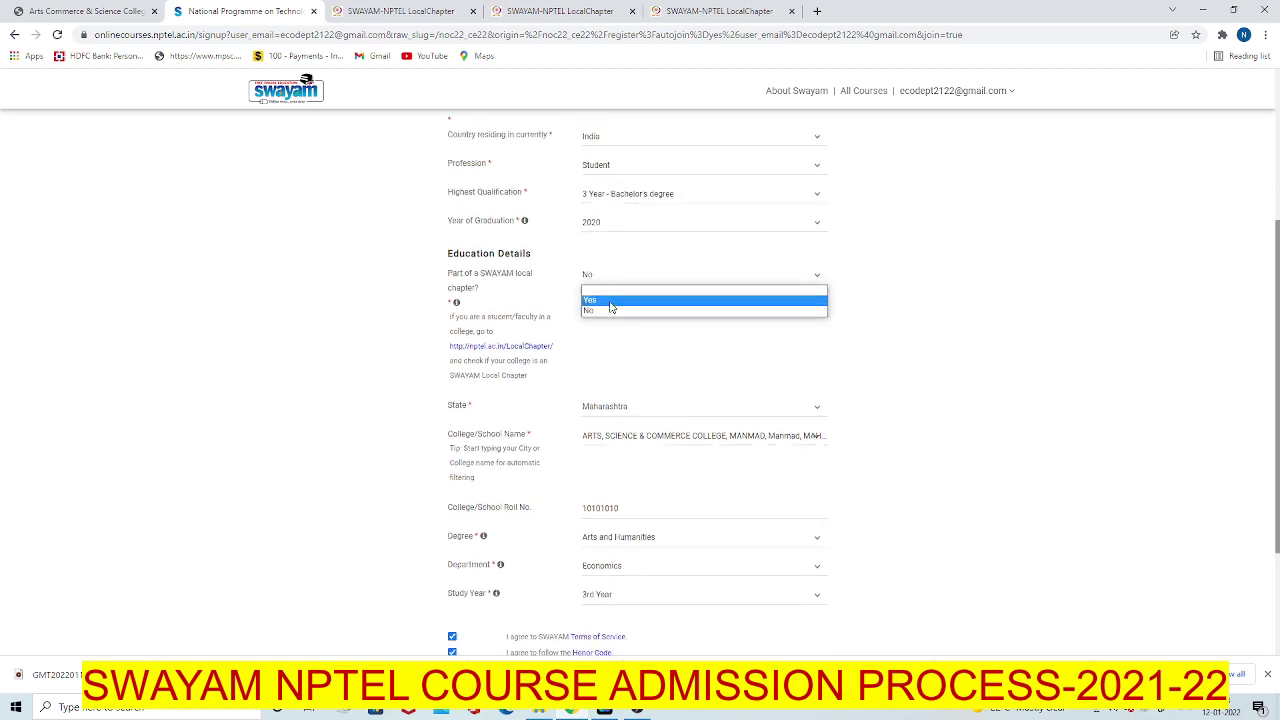
click(610, 303)
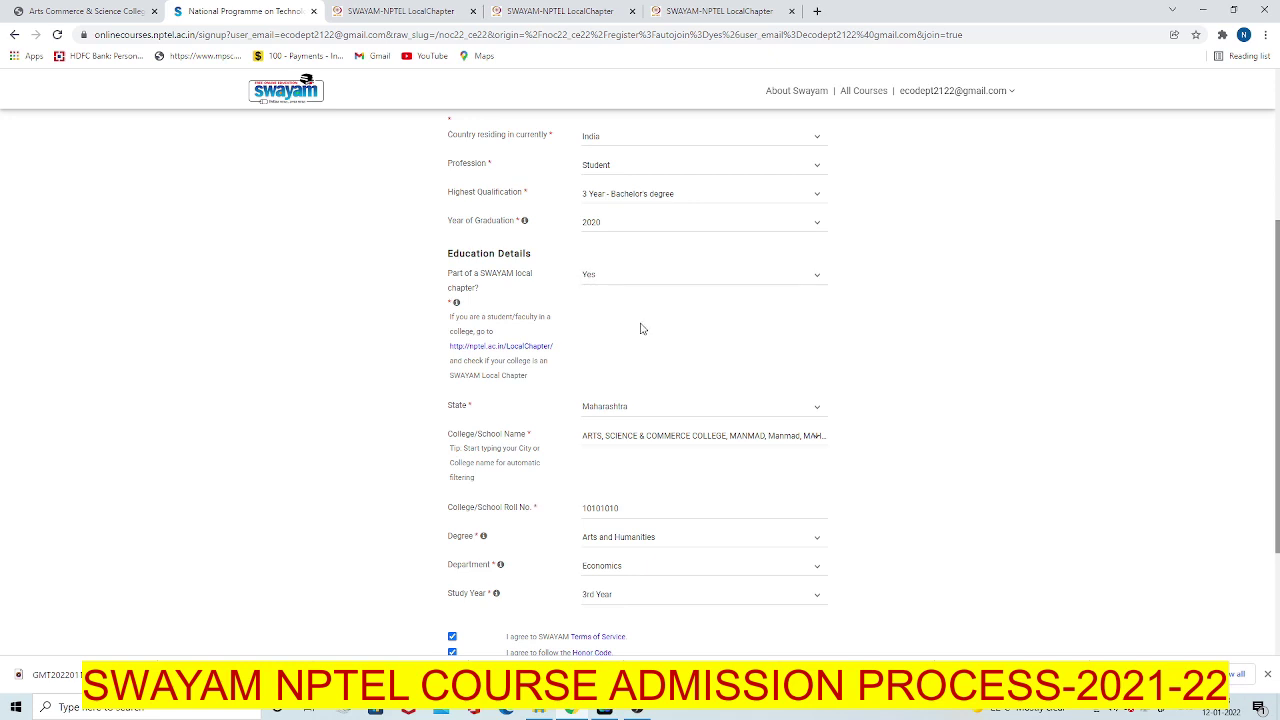
scroll(641, 328, down, 1)
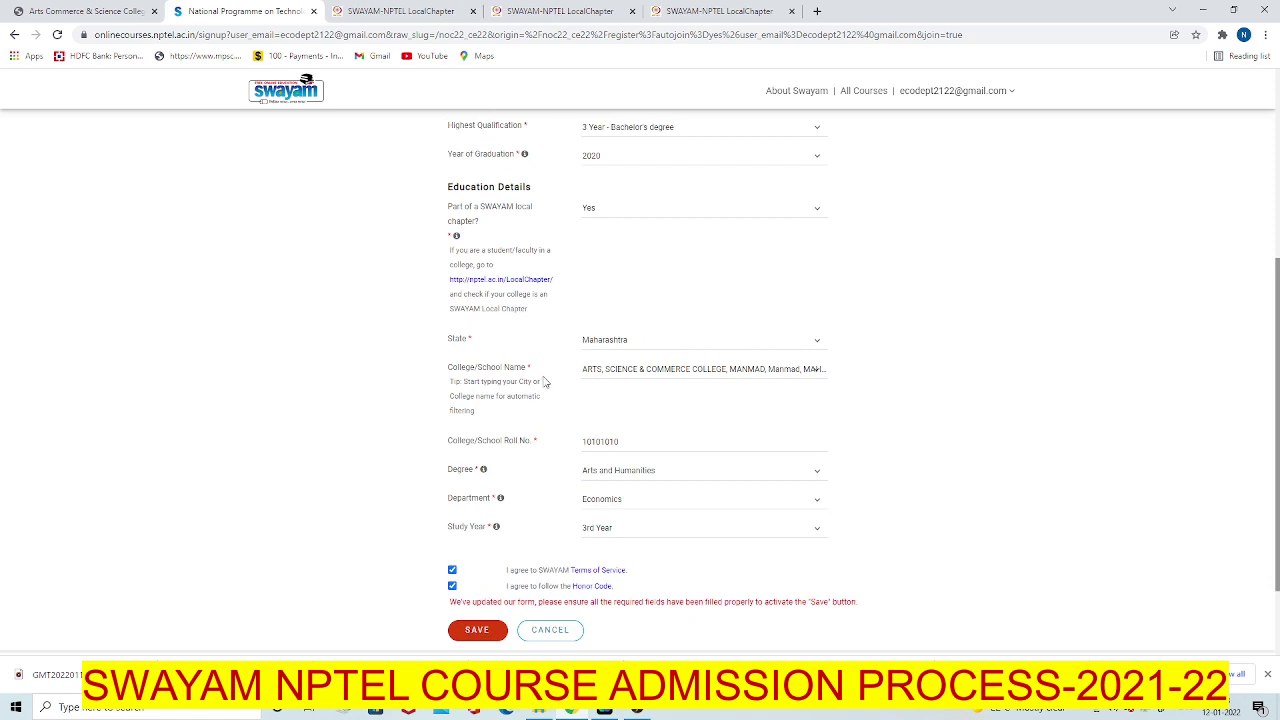
click(767, 376)
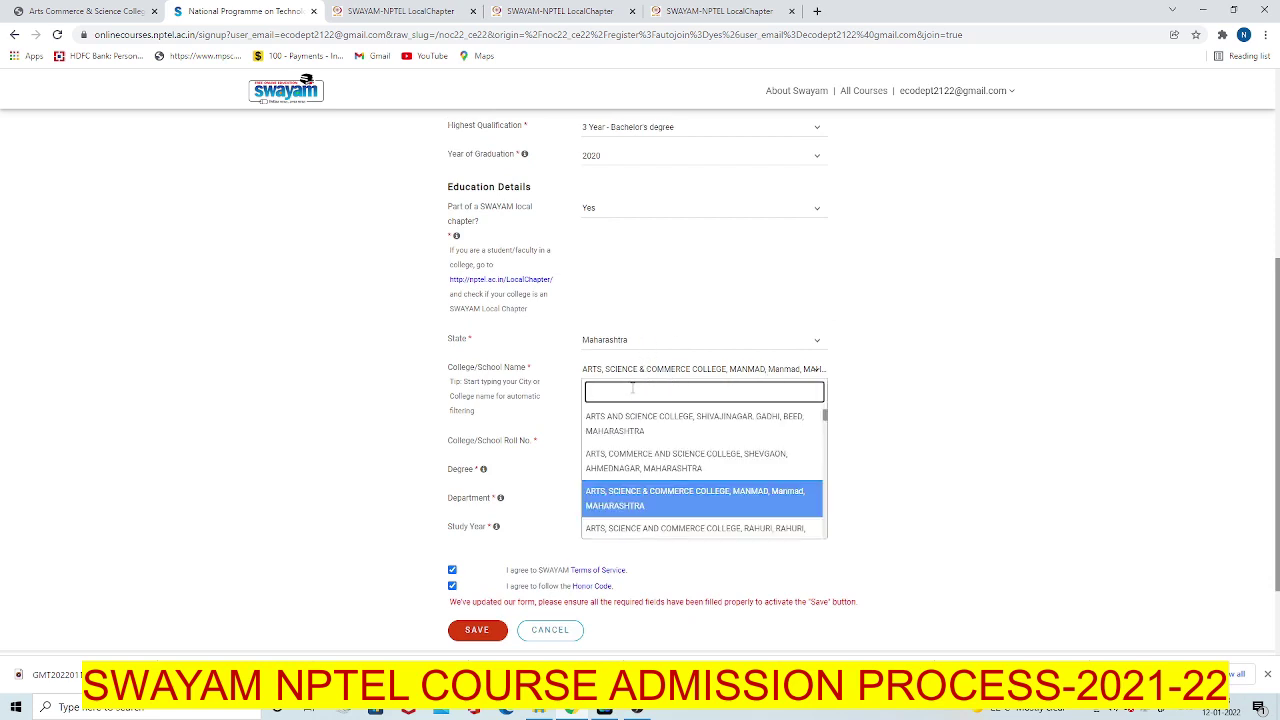
click(629, 495)
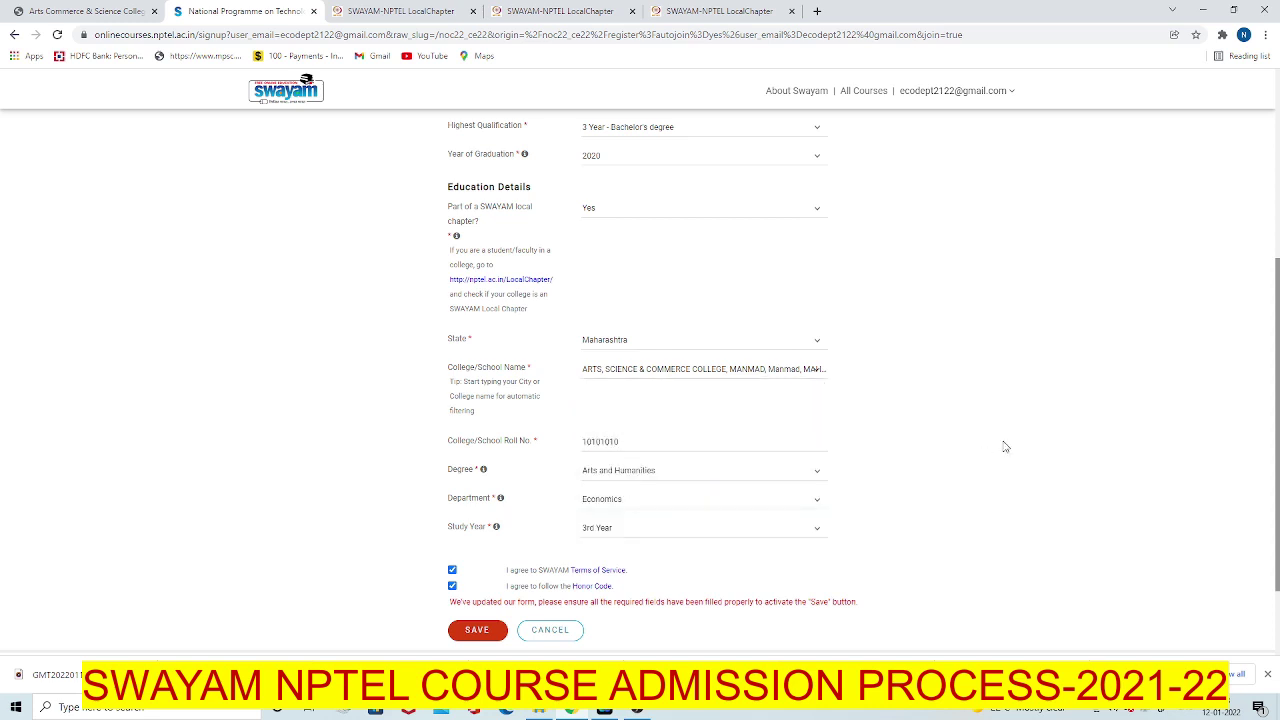
scroll(622, 440, down, 1)
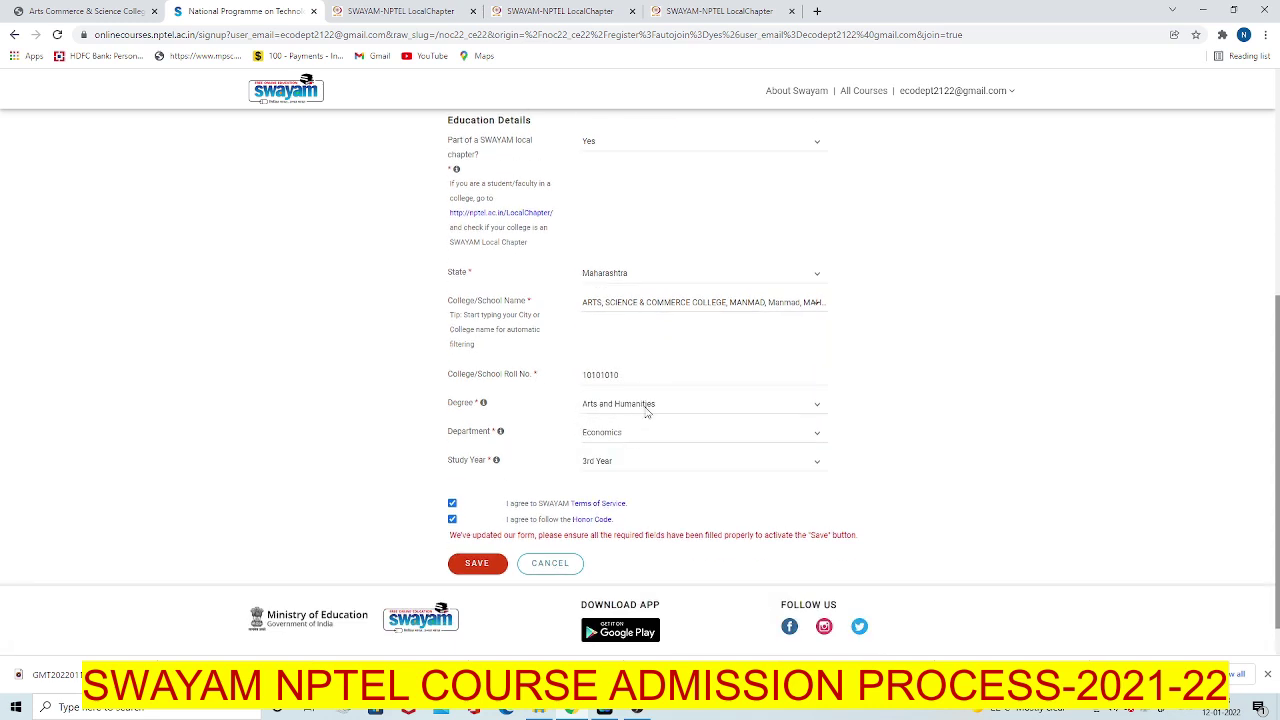
scroll(674, 424, down, 1)
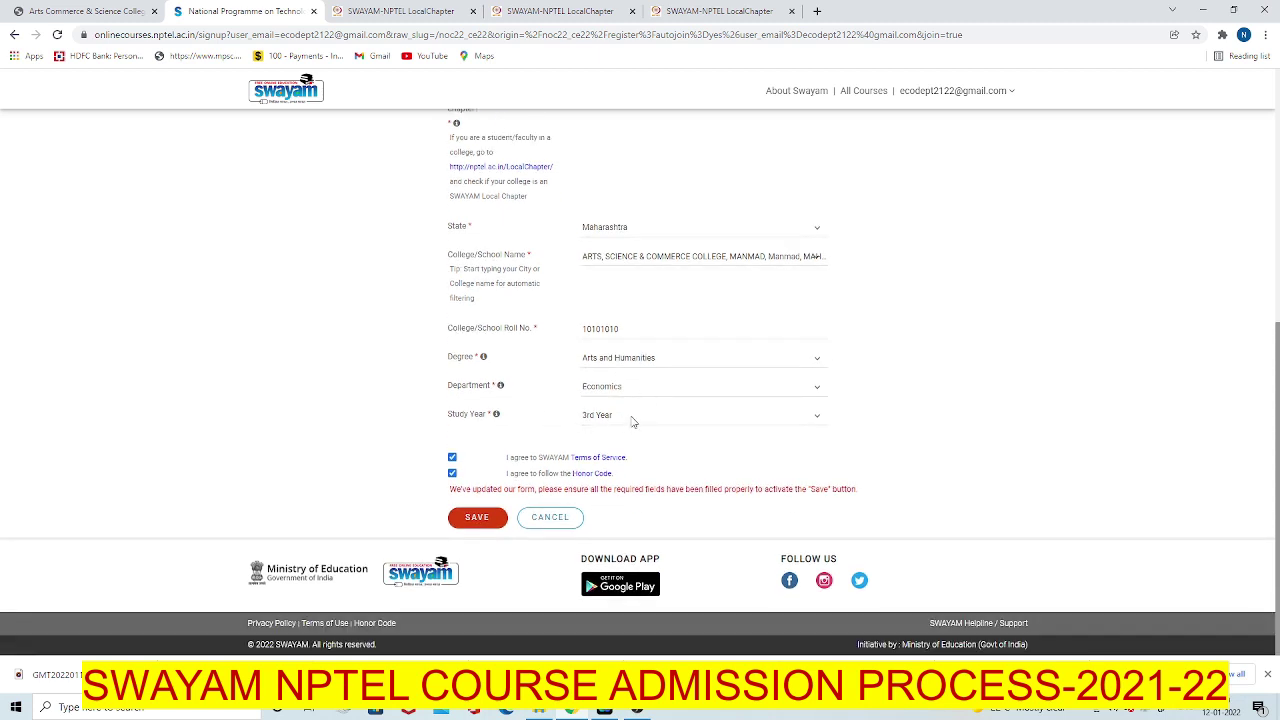
Save the profile, then open Week 1's 'Lecture 1: Introduction to Air Pollution - I'
click(480, 518)
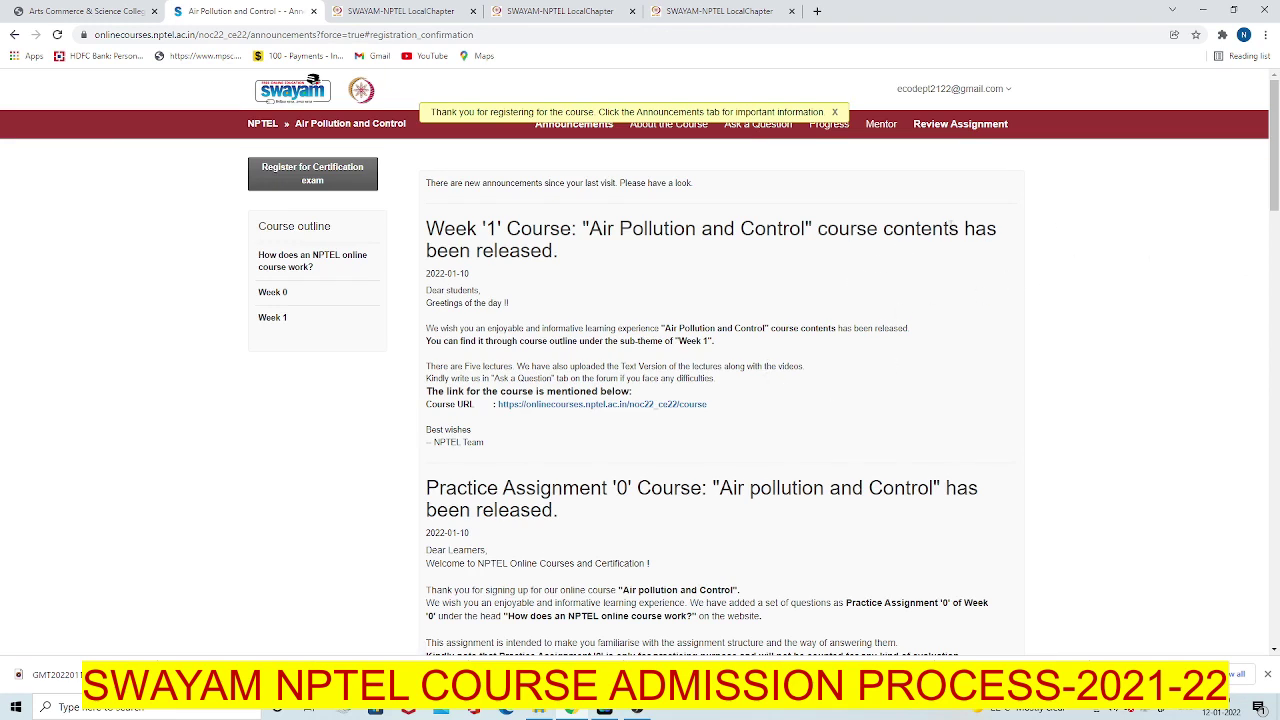
click(283, 326)
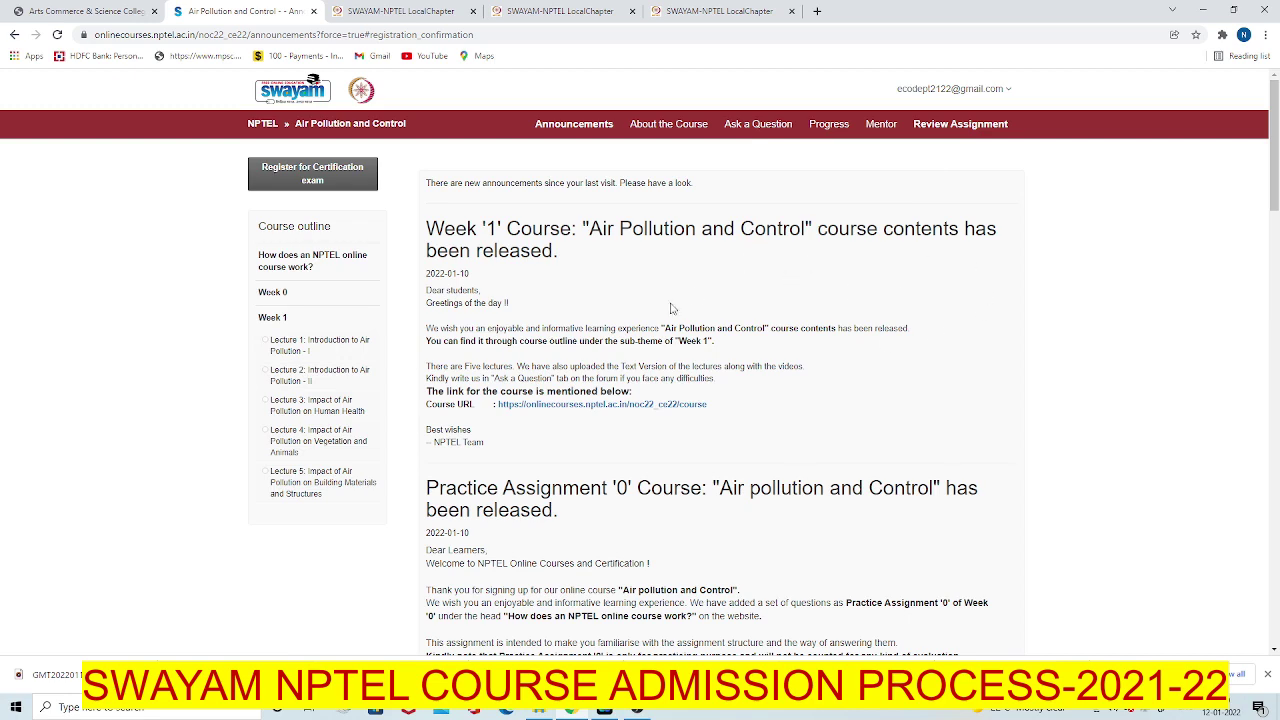
scroll(943, 100, down, 1)
scroll(928, 157, up, 1)
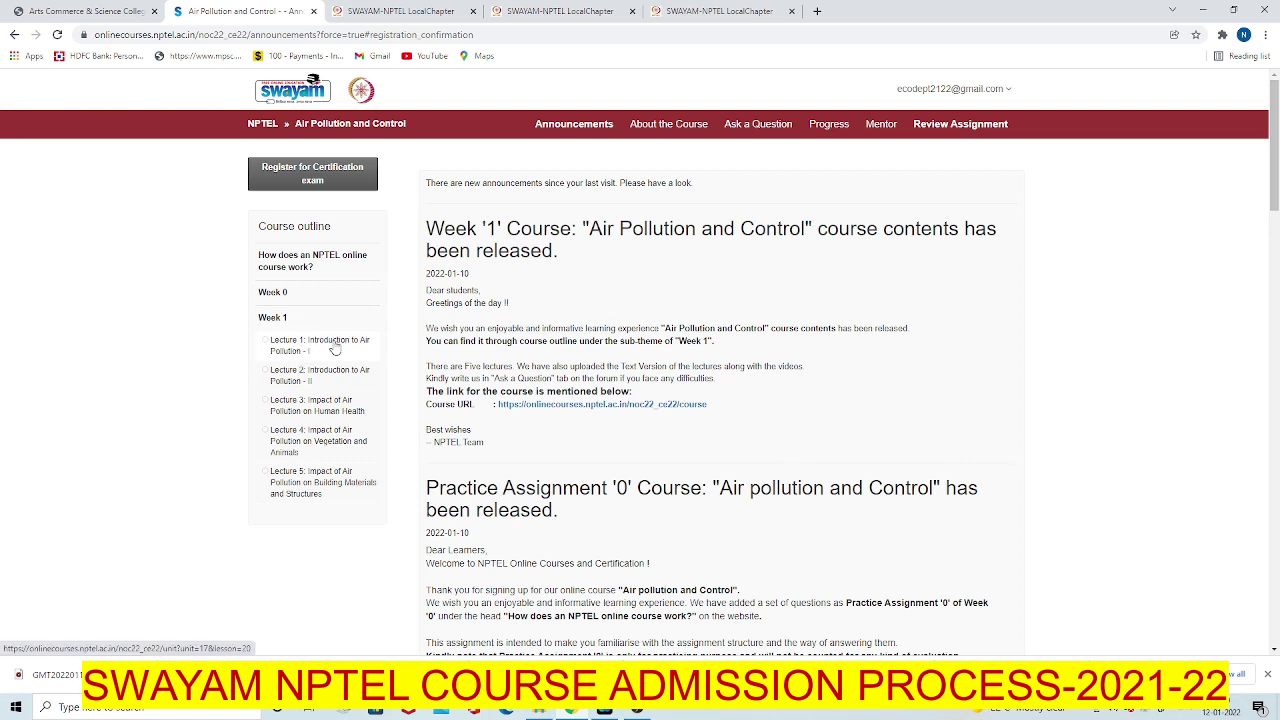
click(335, 348)
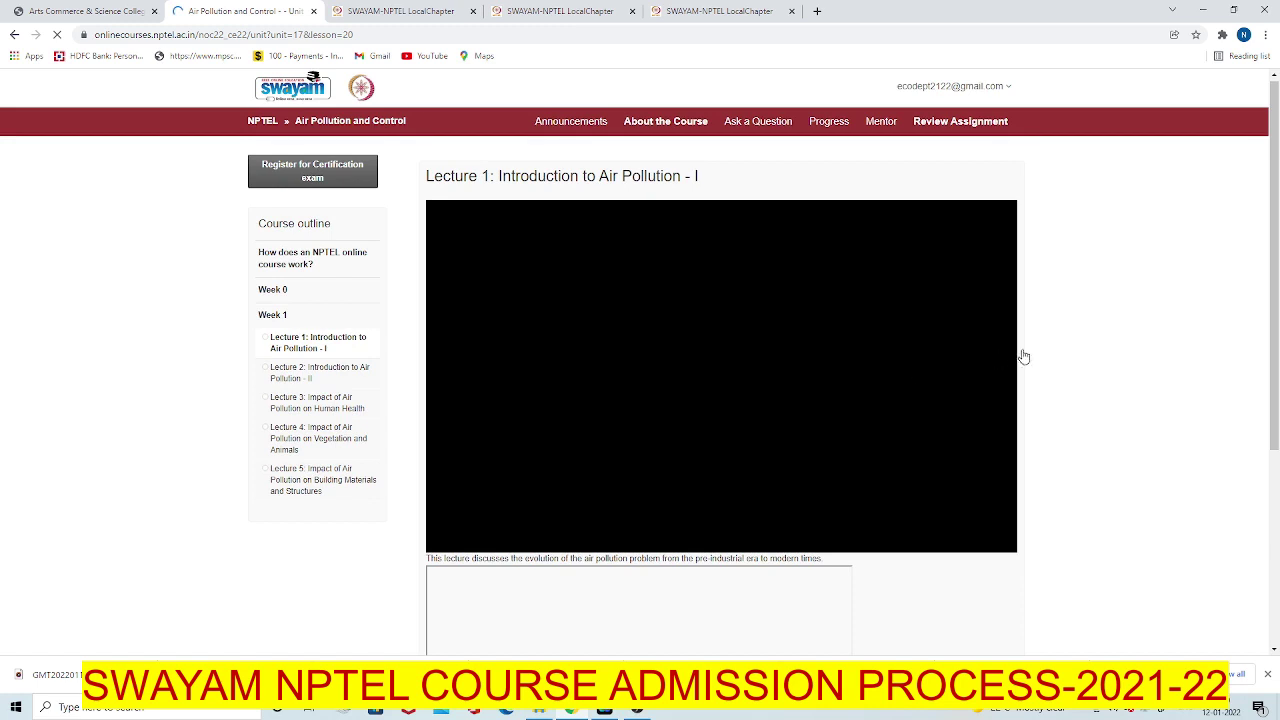
Play Lecture 1 and scroll through its embedded PDF slides, then return to the top
scroll(1024, 357, down, 2)
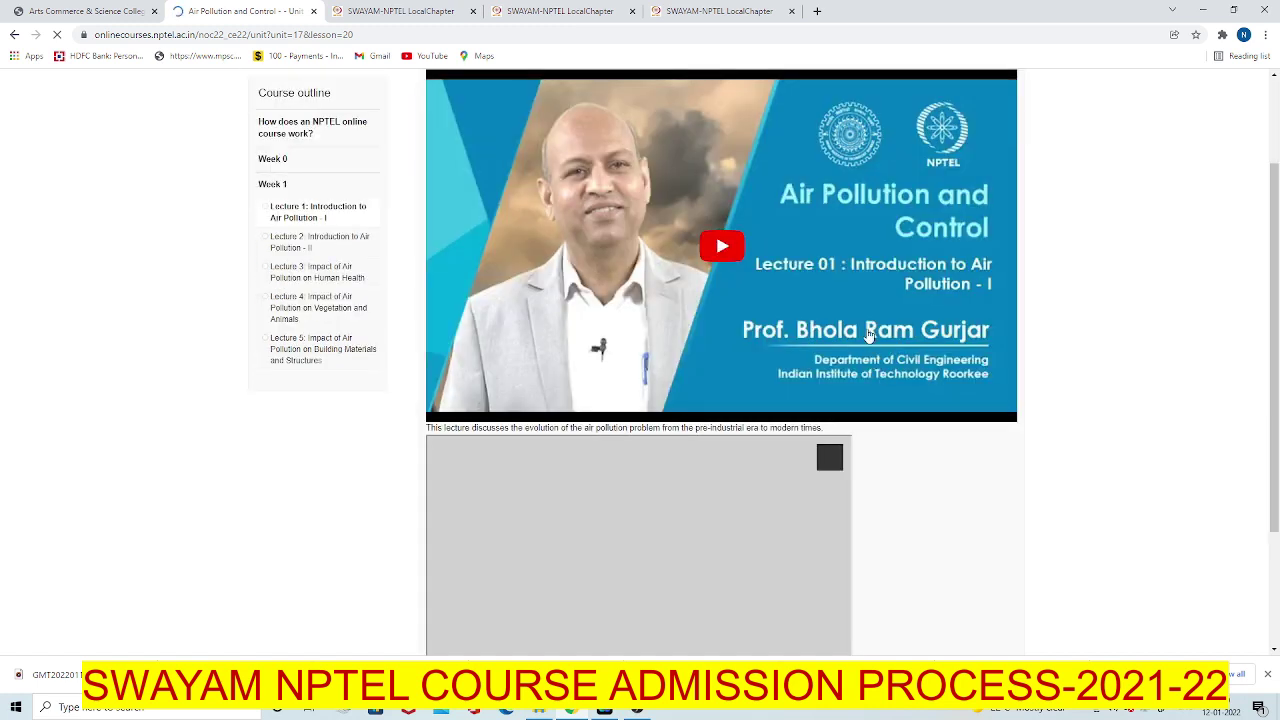
scroll(868, 335, up, 2)
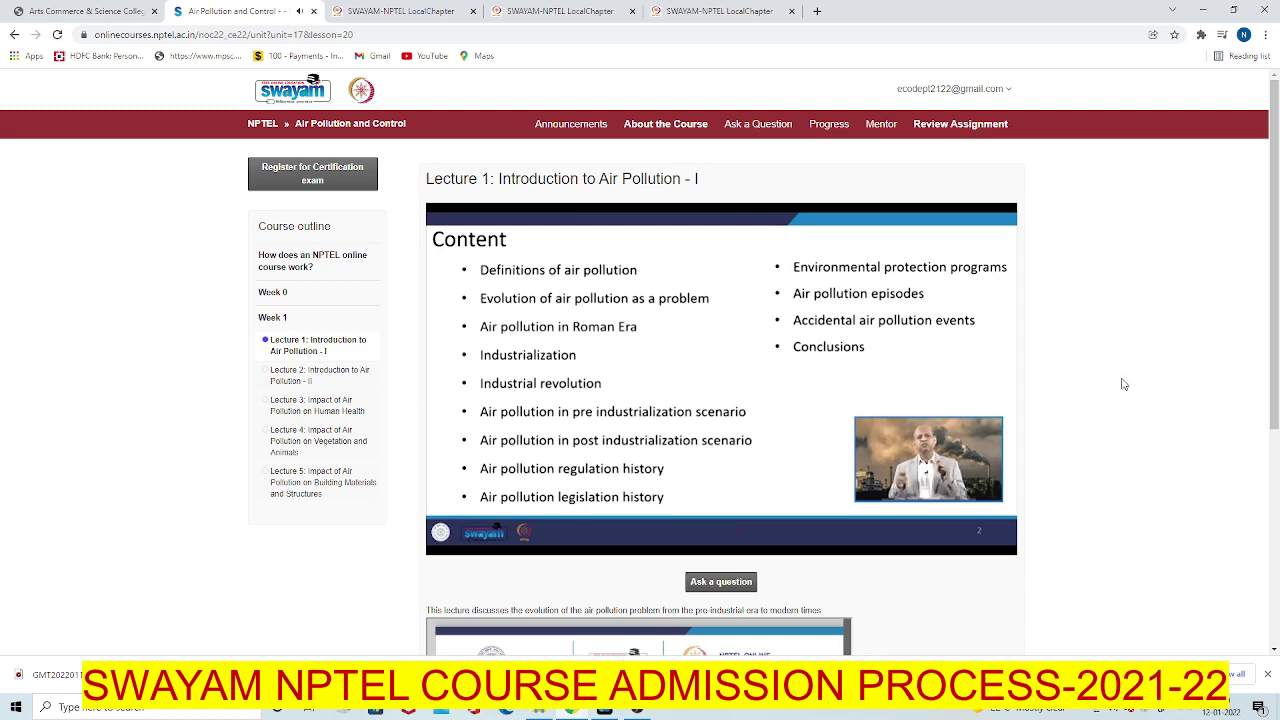
scroll(1121, 384, down, 4)
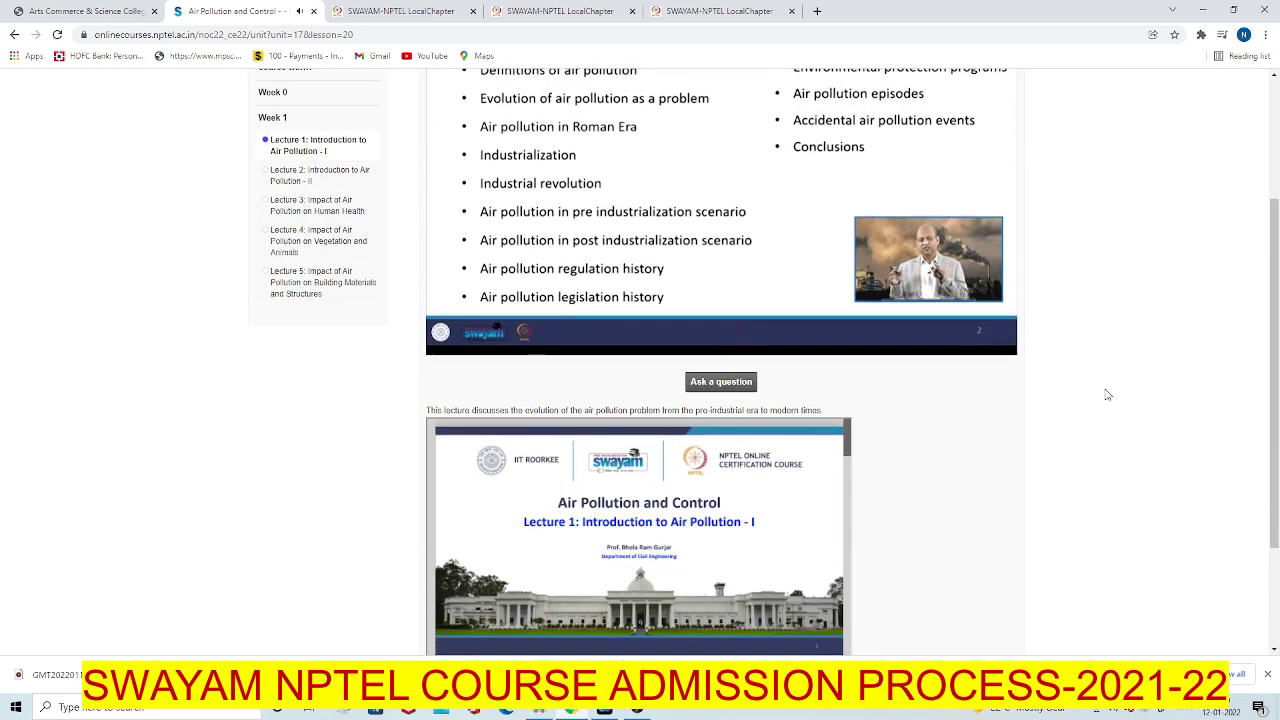
scroll(721, 383, down, 2)
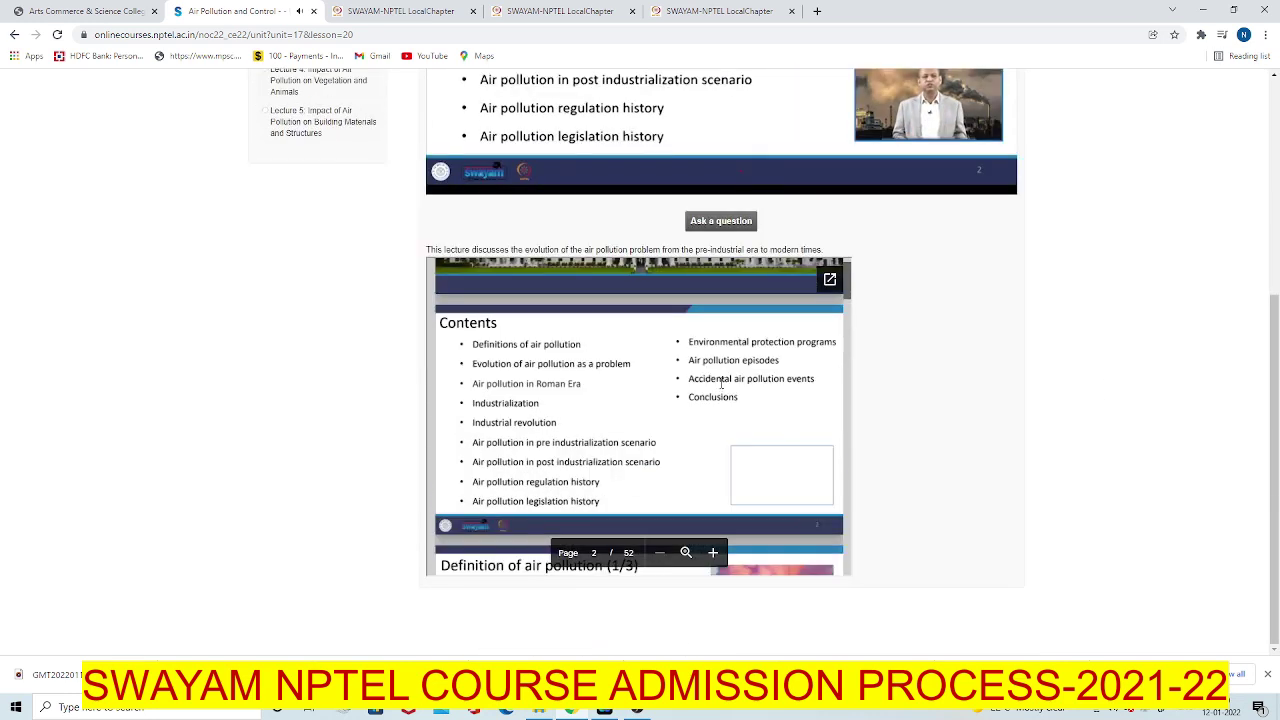
scroll(728, 418, down, 10)
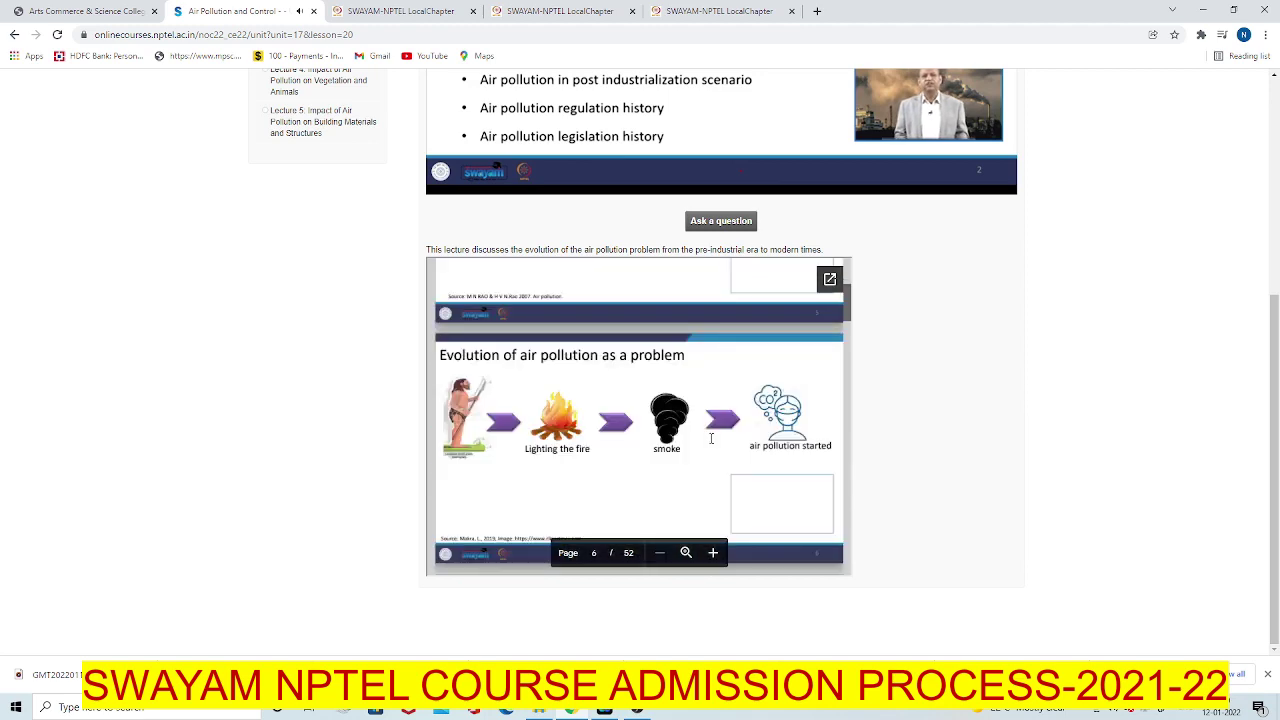
scroll(1210, 479, up, 4)
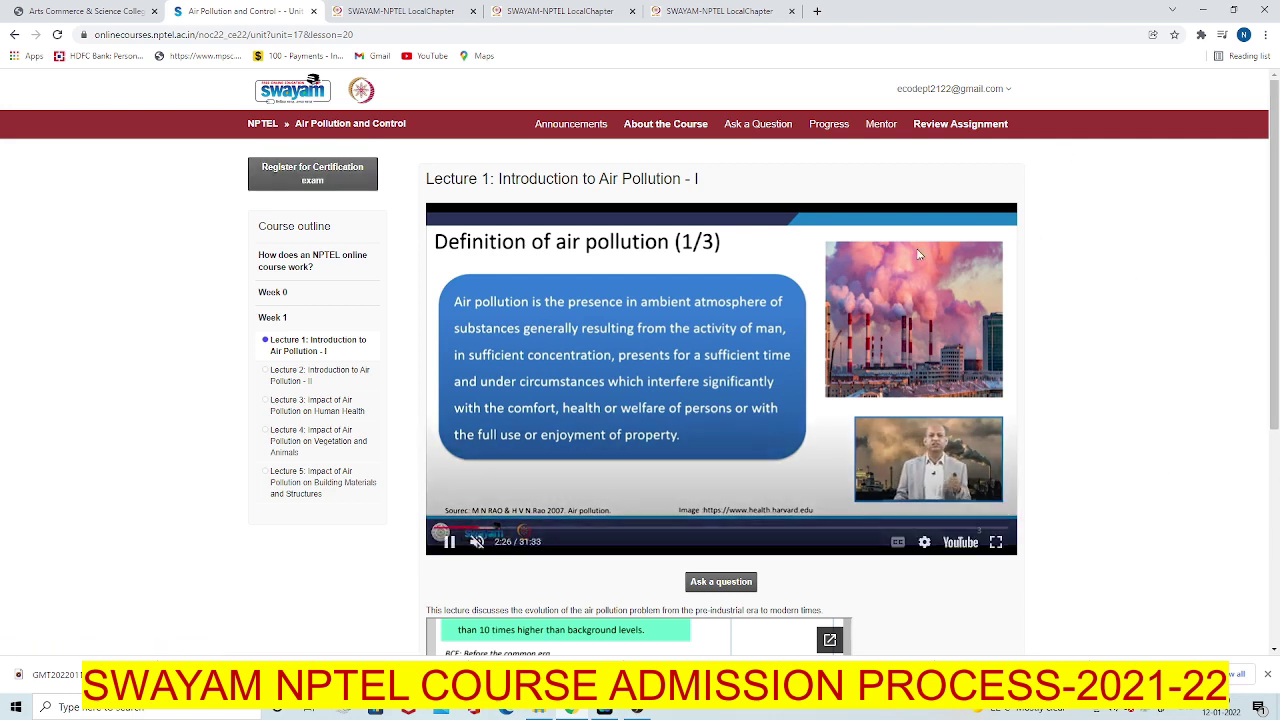
Sign out via the account menu, then sign back in with the SWAYAM username and password
click(1008, 92)
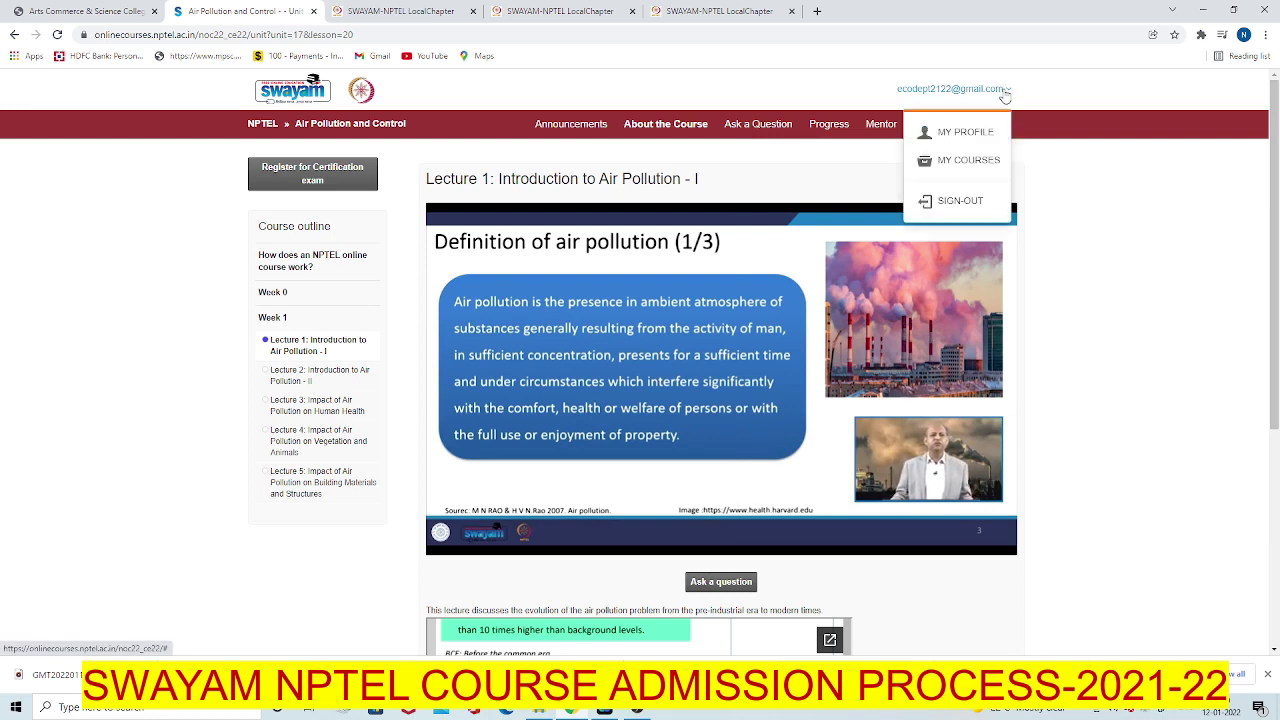
click(949, 205)
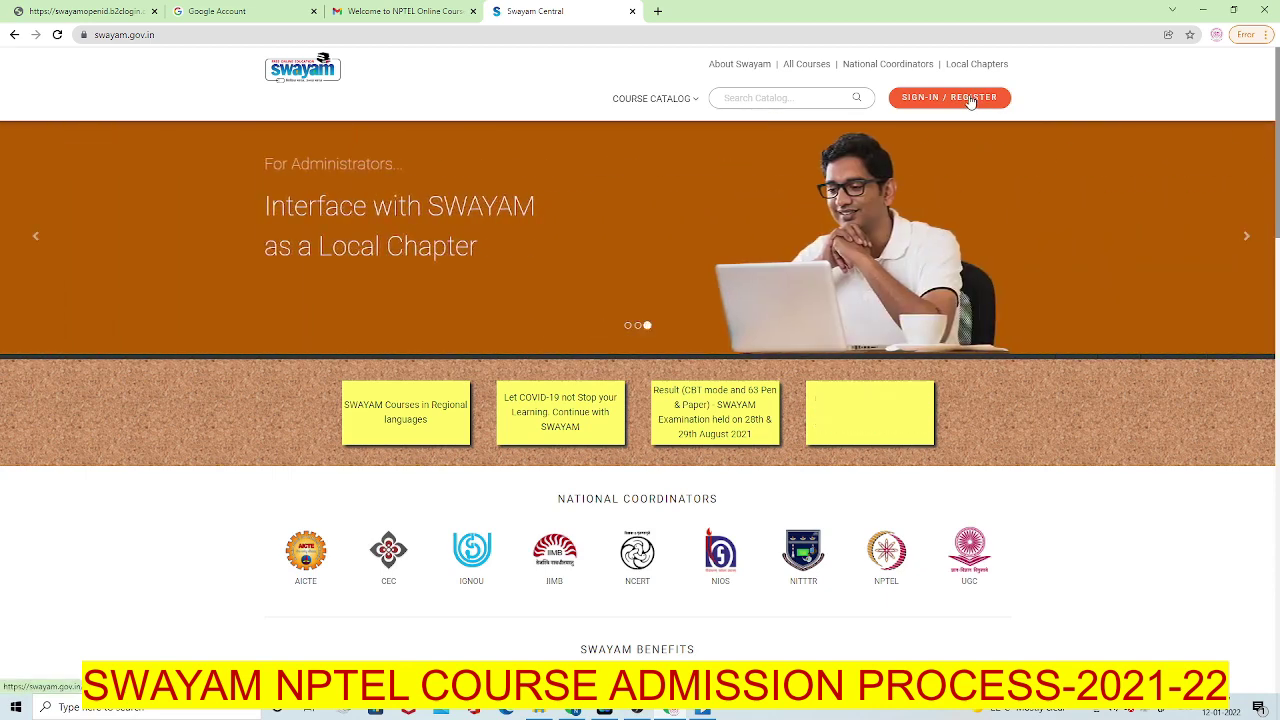
click(970, 100)
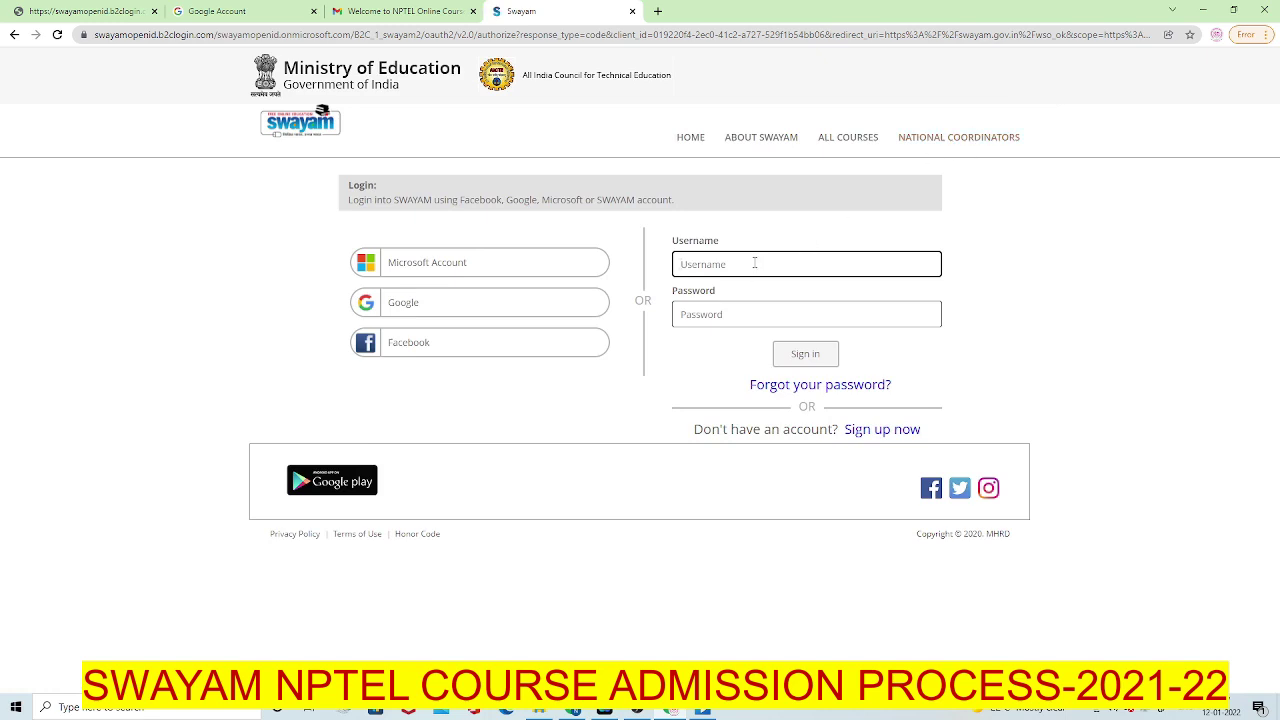
text(Demonptel)
click(744, 318)
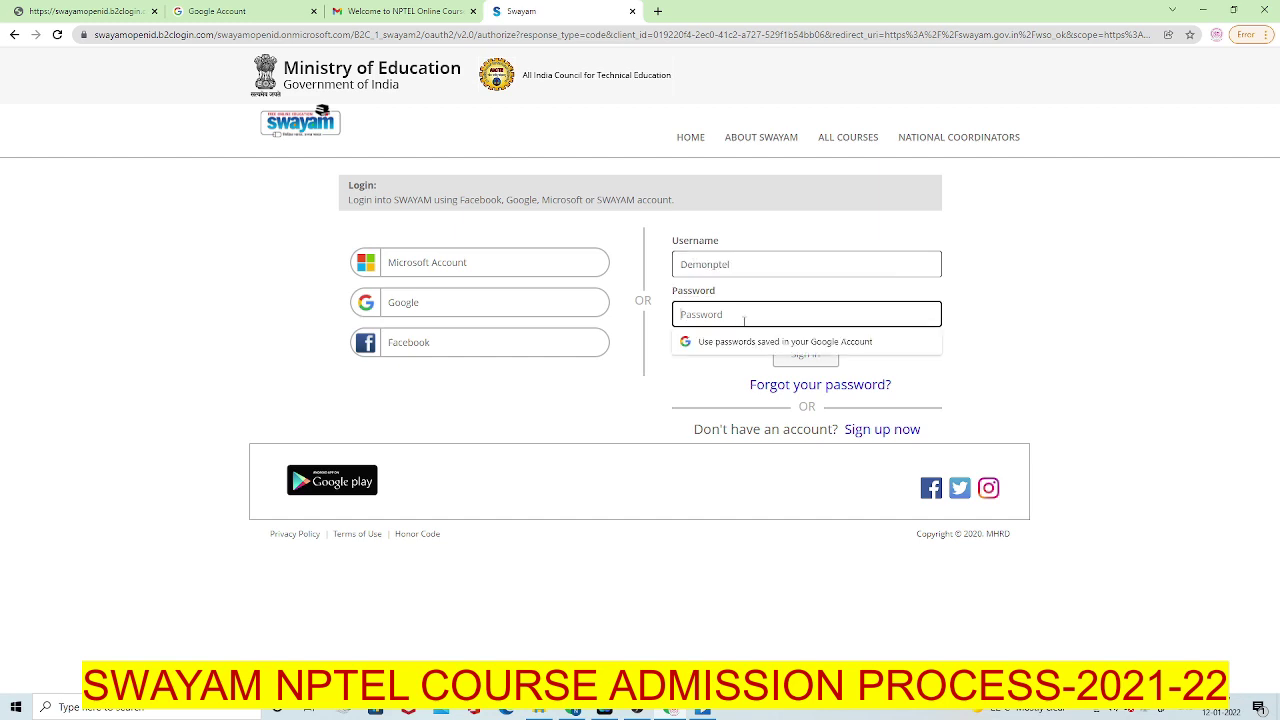
text(•)
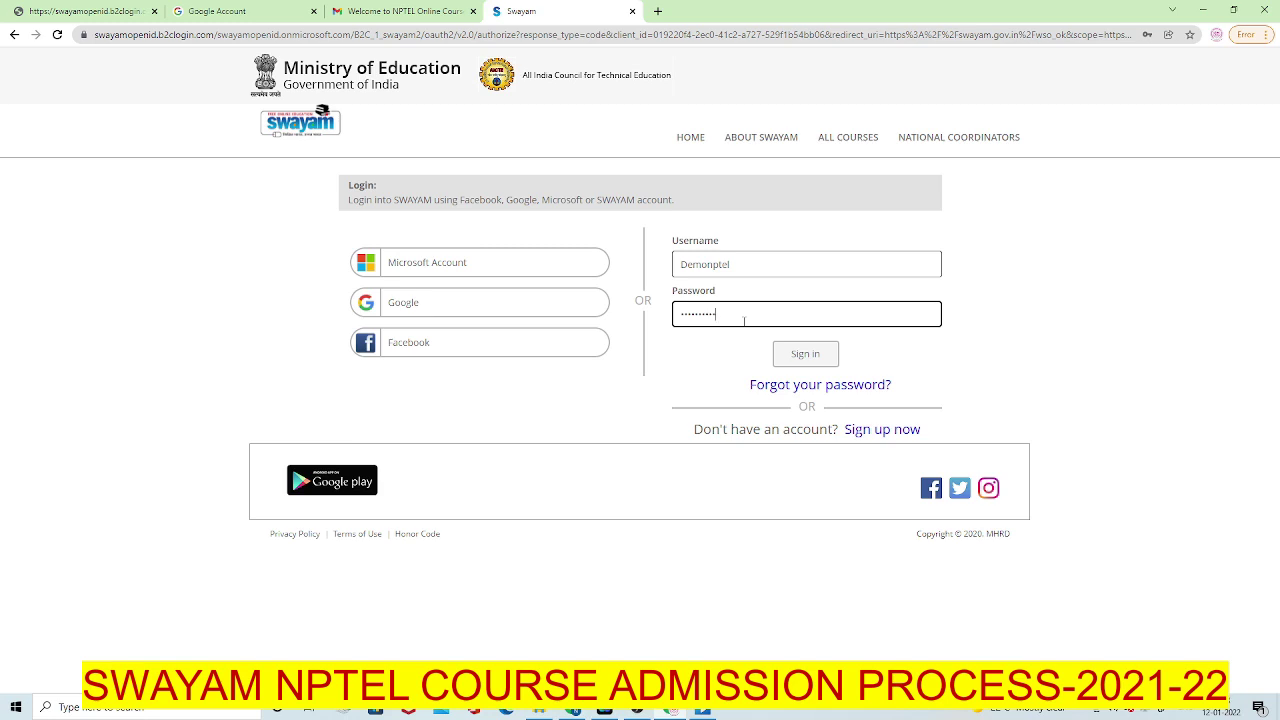
click(797, 357)
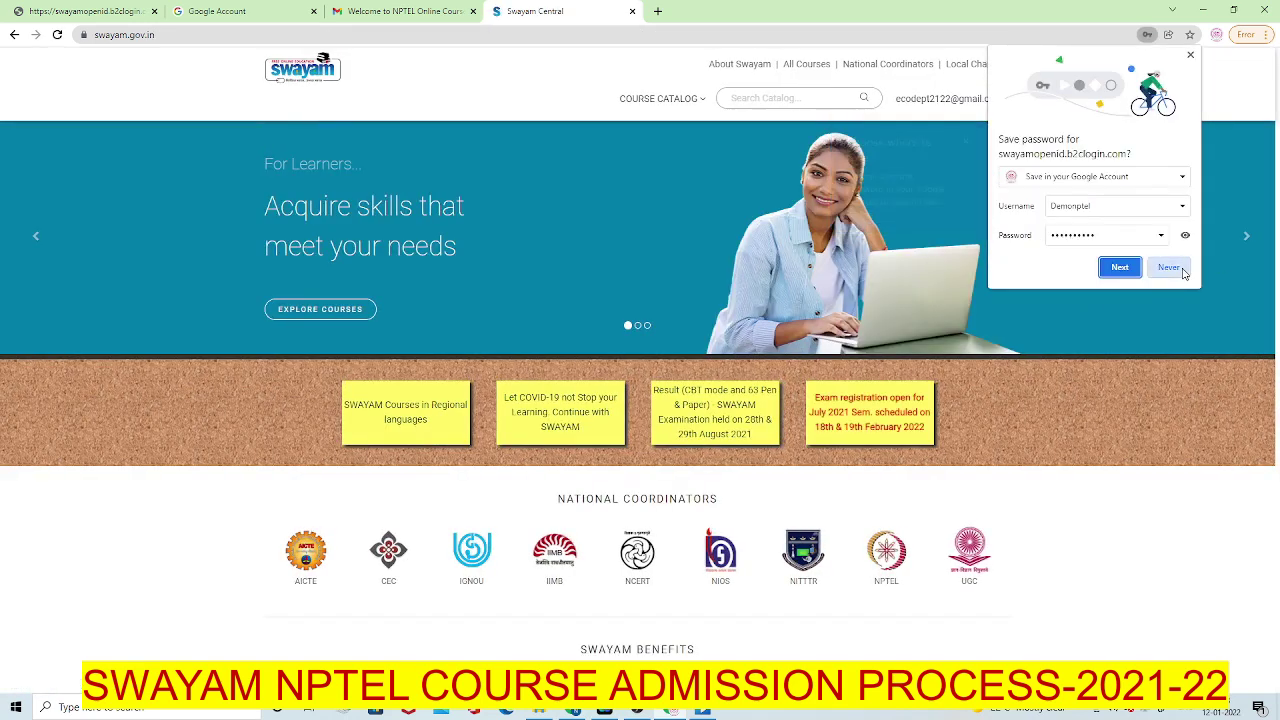
Decline Chrome's save-password prompt and open My Courses from the account menu
click(1168, 268)
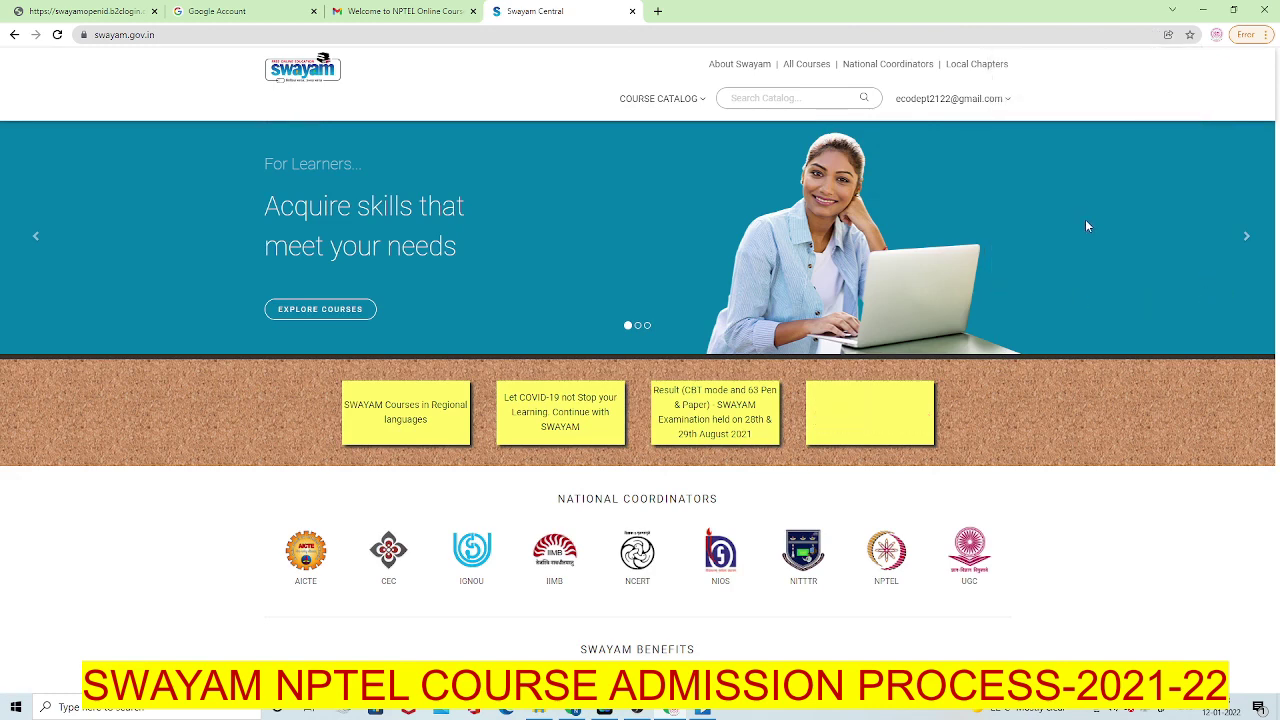
click(1010, 102)
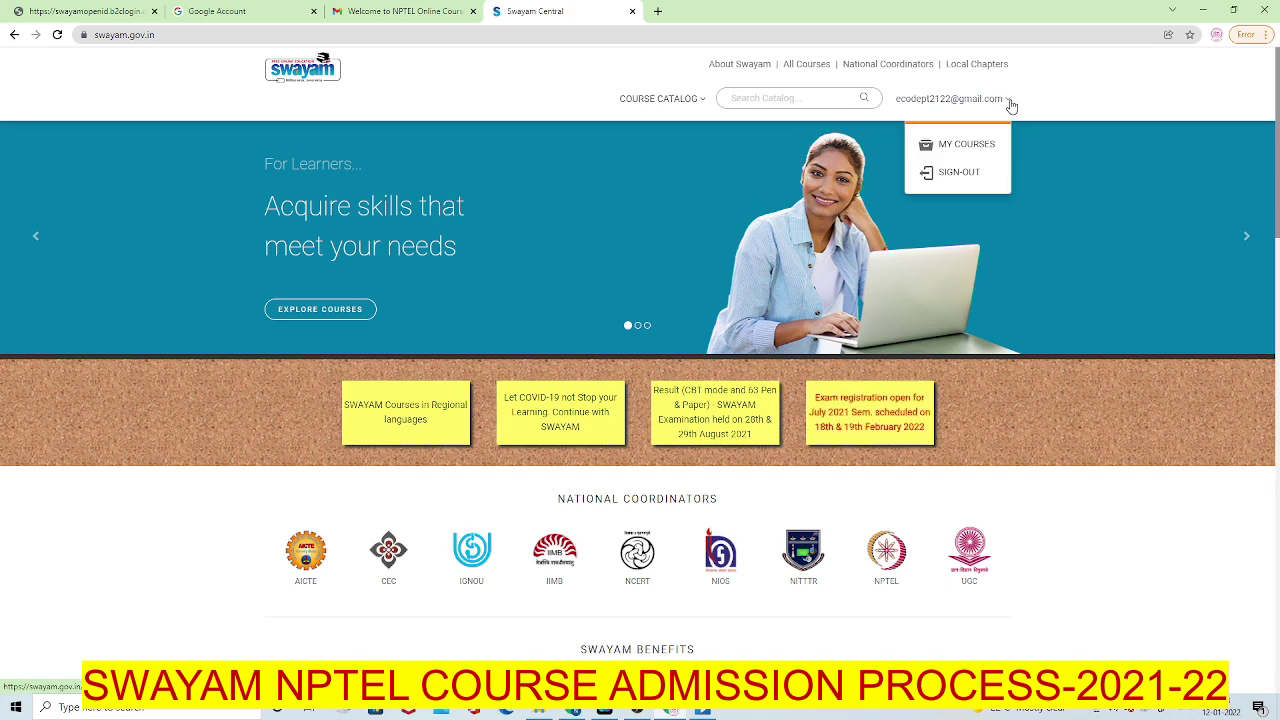
click(1011, 104)
click(1011, 104)
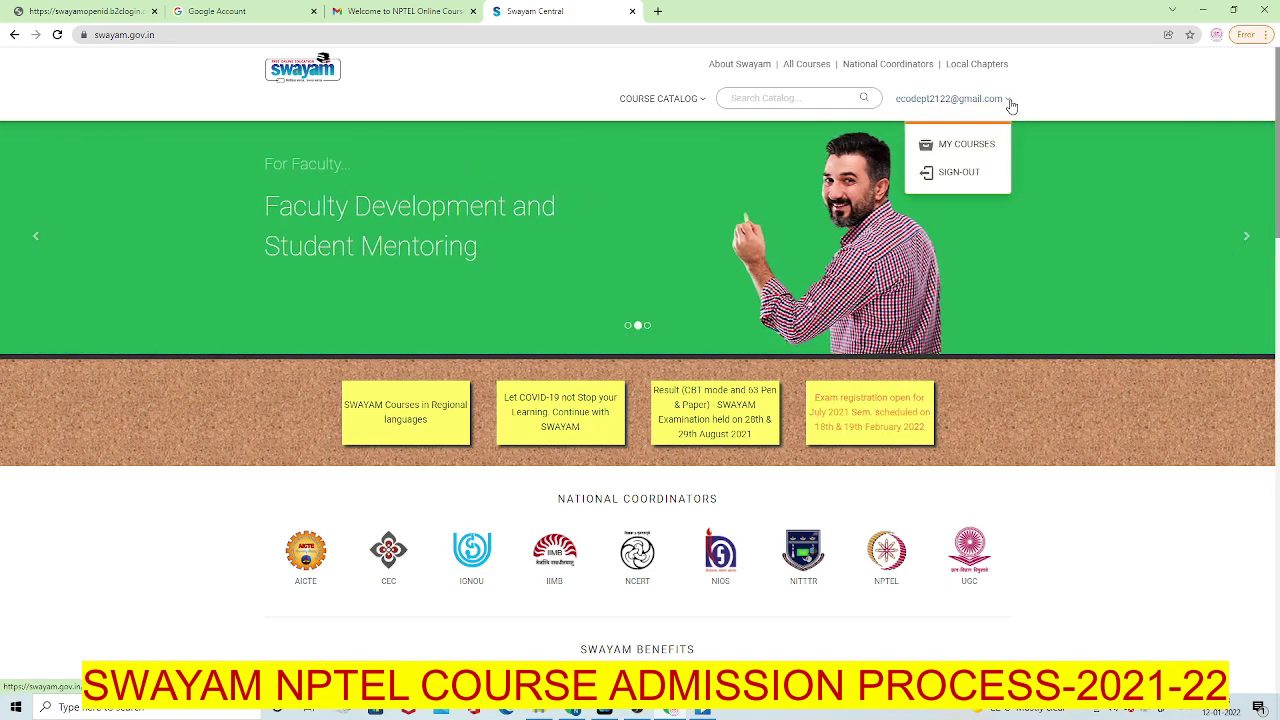
click(984, 145)
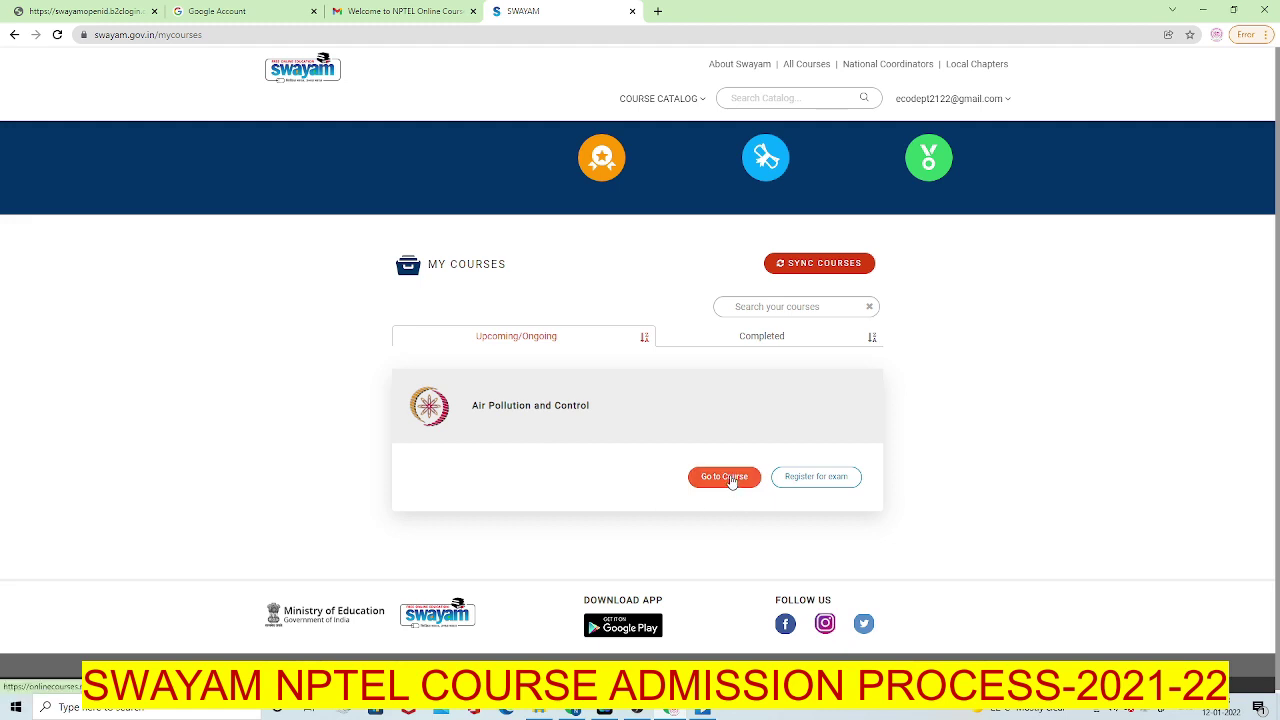
Open the Air Pollution and Control course, then return to My Courses
click(731, 478)
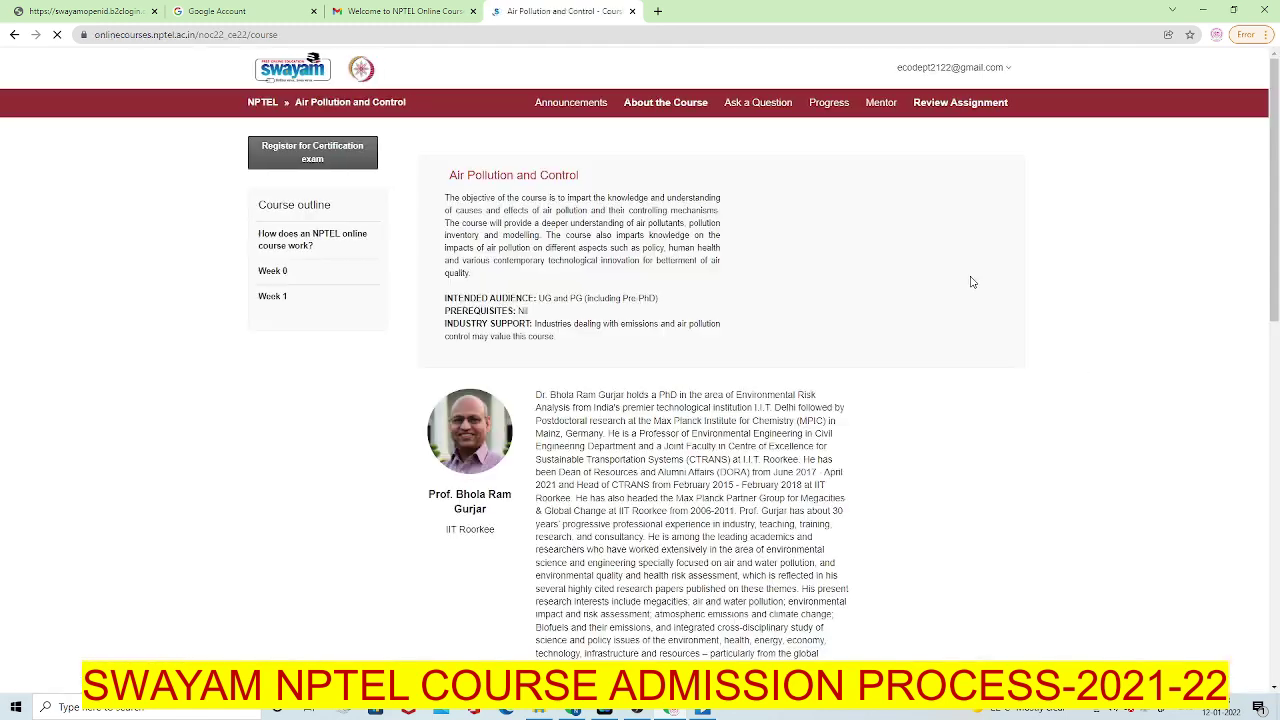
click(1007, 70)
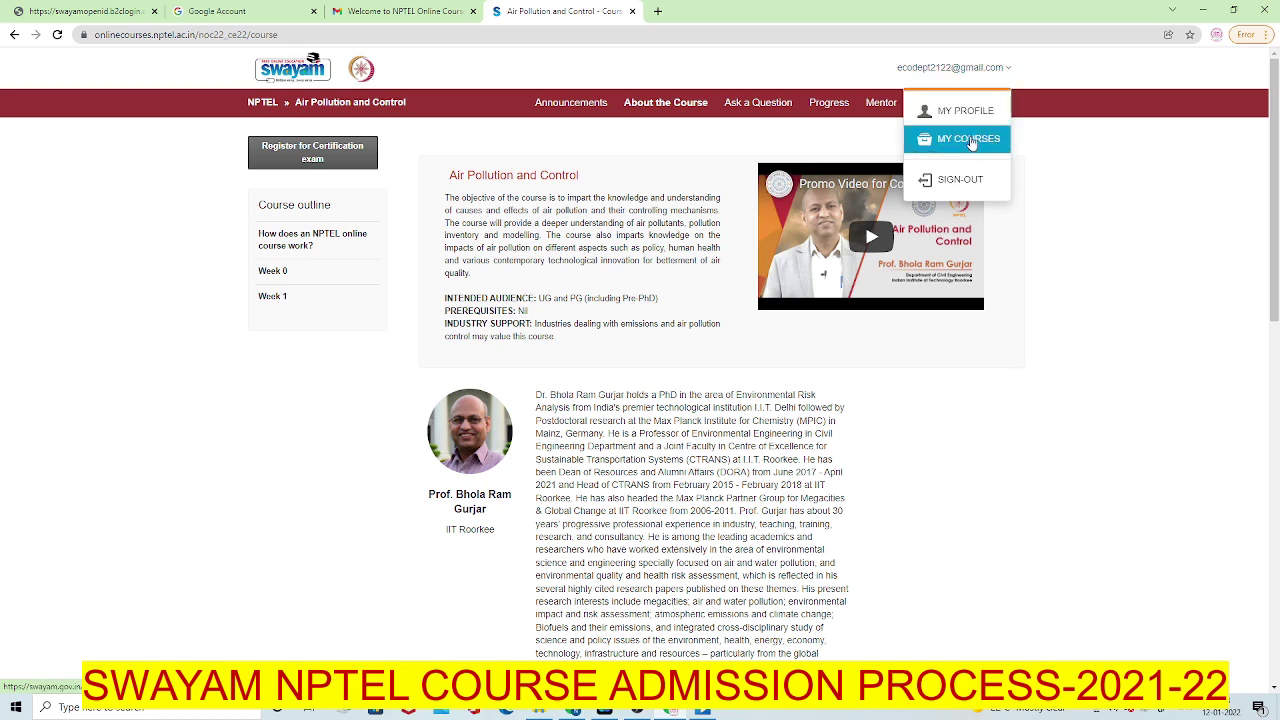
click(969, 141)
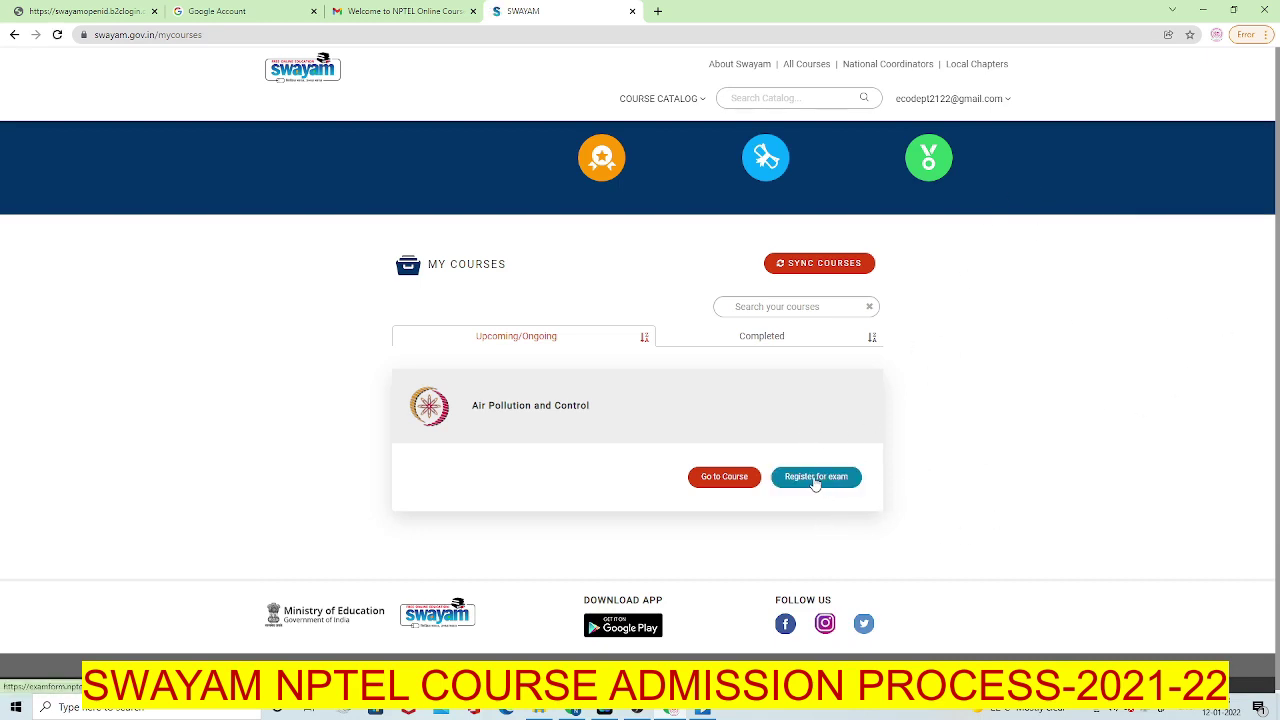
click(816, 478)
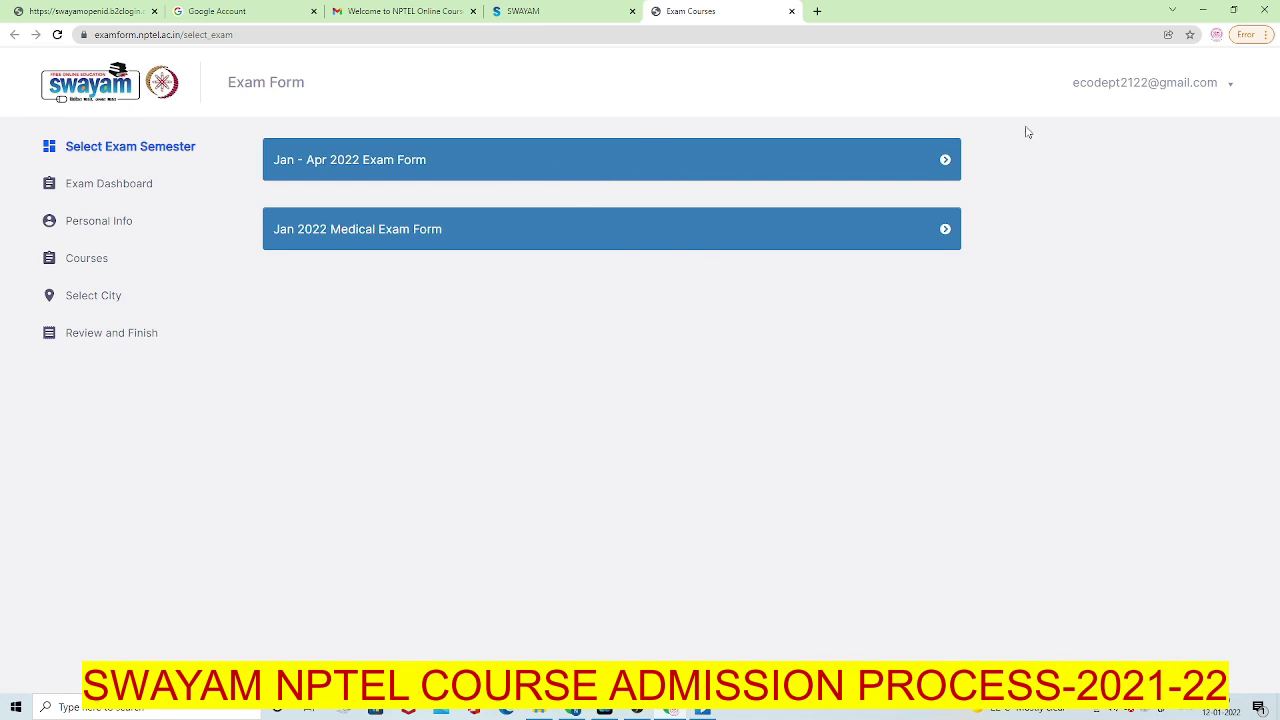
click(1232, 89)
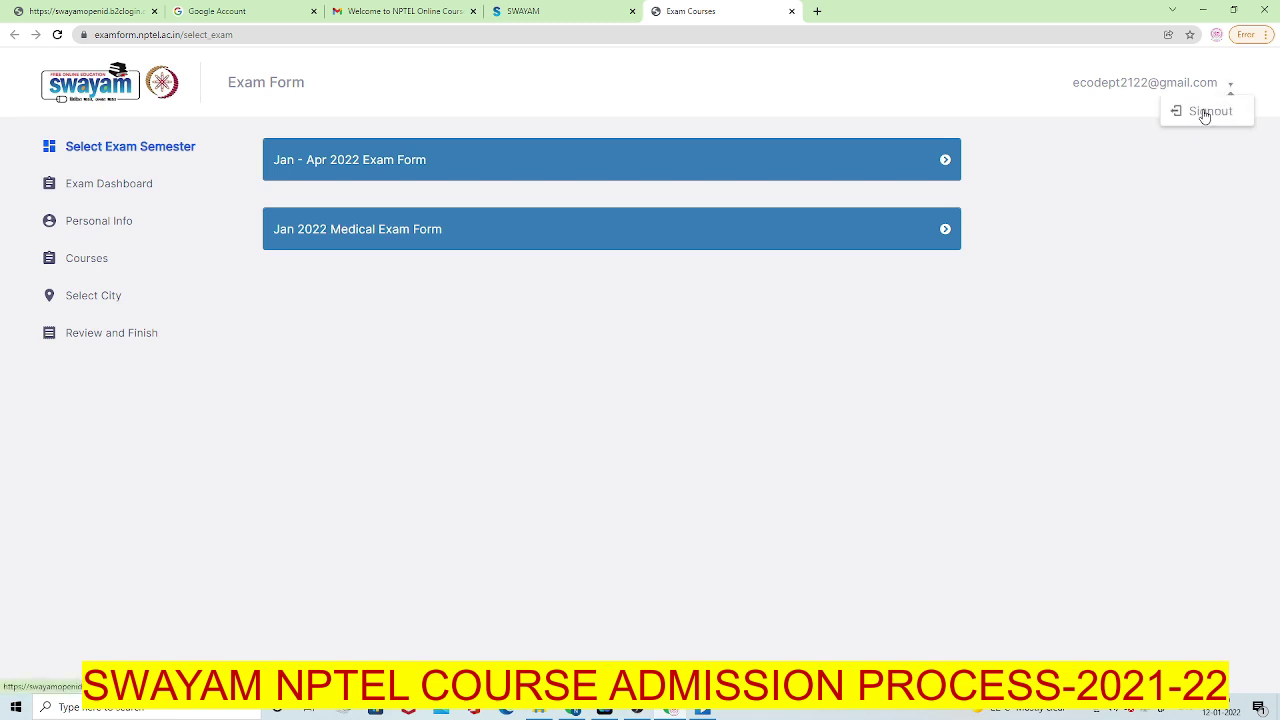
click(1206, 112)
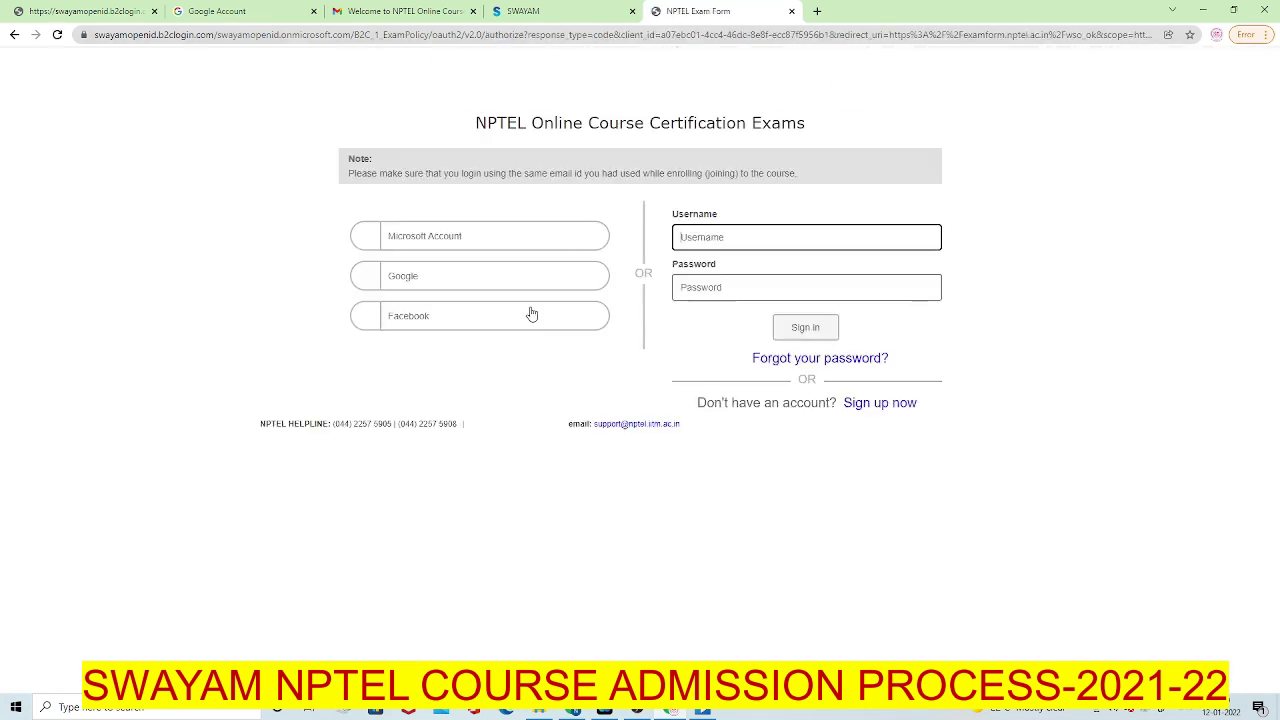
click(791, 11)
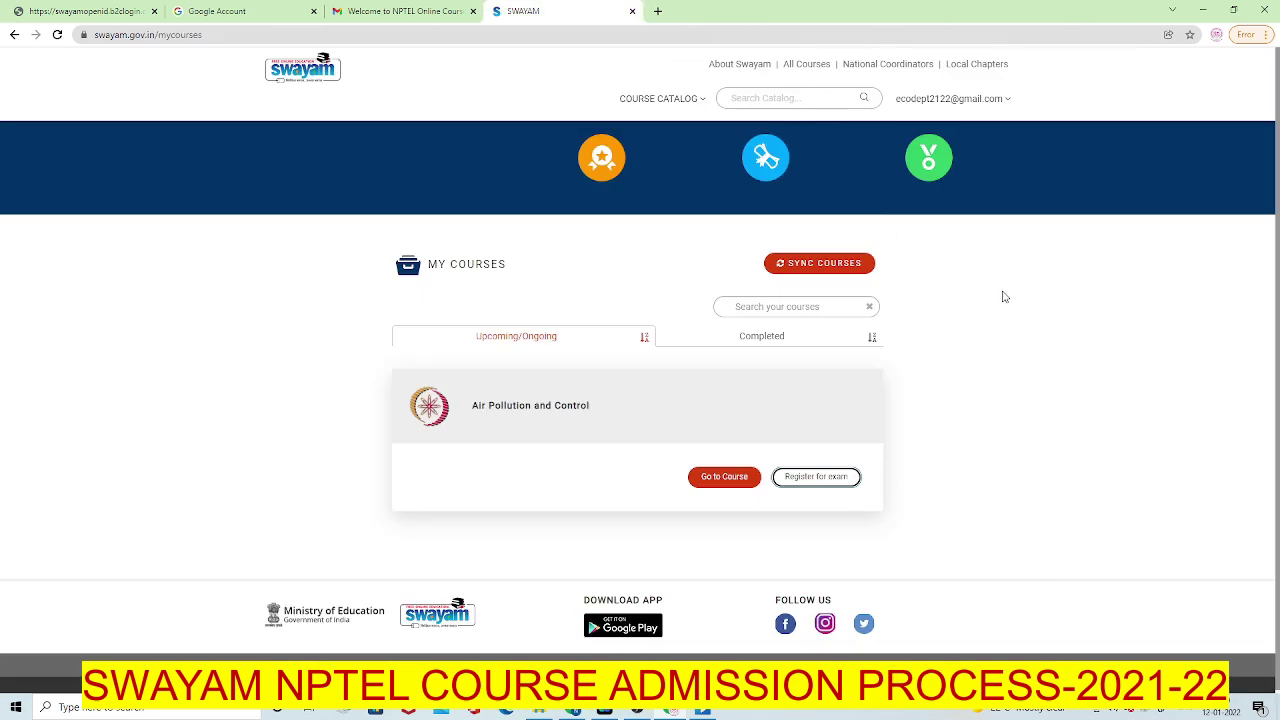